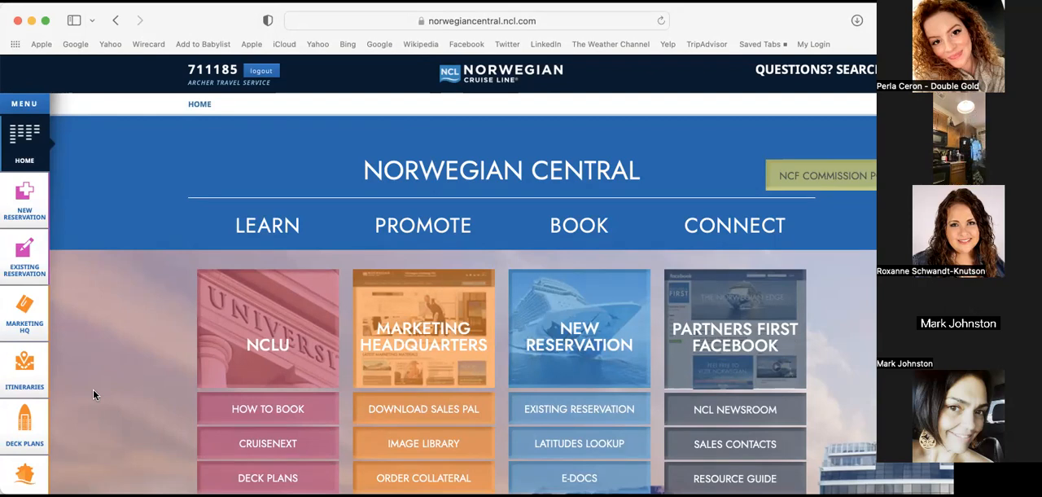
Look over the Learn, Promote, Book and Connect resource links on the Norwegian Central home page
{"action": "scroll", "coordinate": [93, 394], "scroll_direction": "down", "scroll_amount": 2}
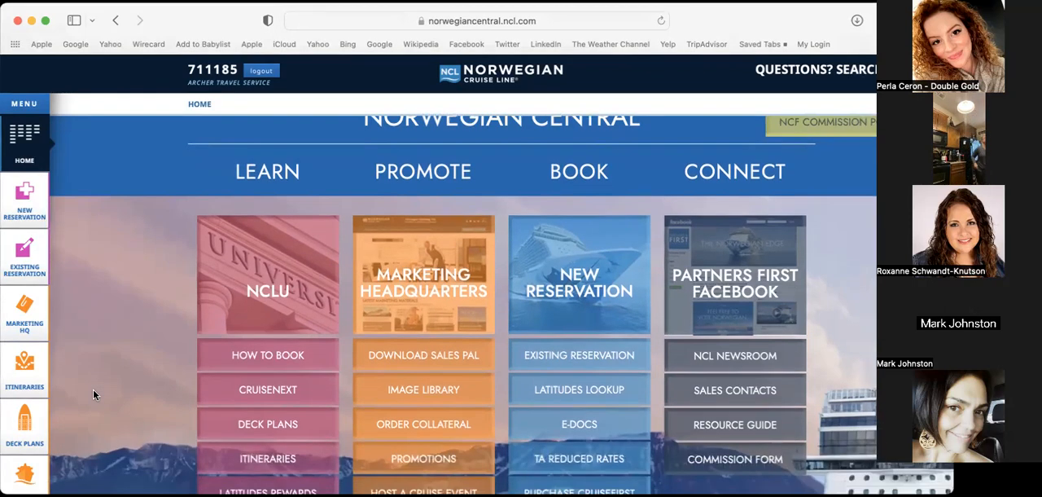
{"action": "scroll", "coordinate": [93, 394], "scroll_direction": "up", "scroll_amount": 2}
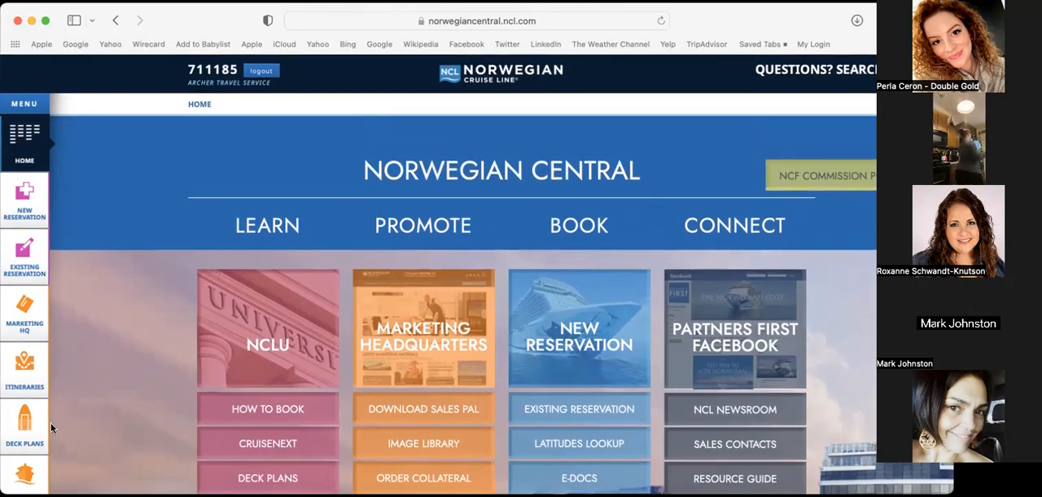
{"action": "scroll", "coordinate": [163, 436], "scroll_direction": "down", "scroll_amount": 3}
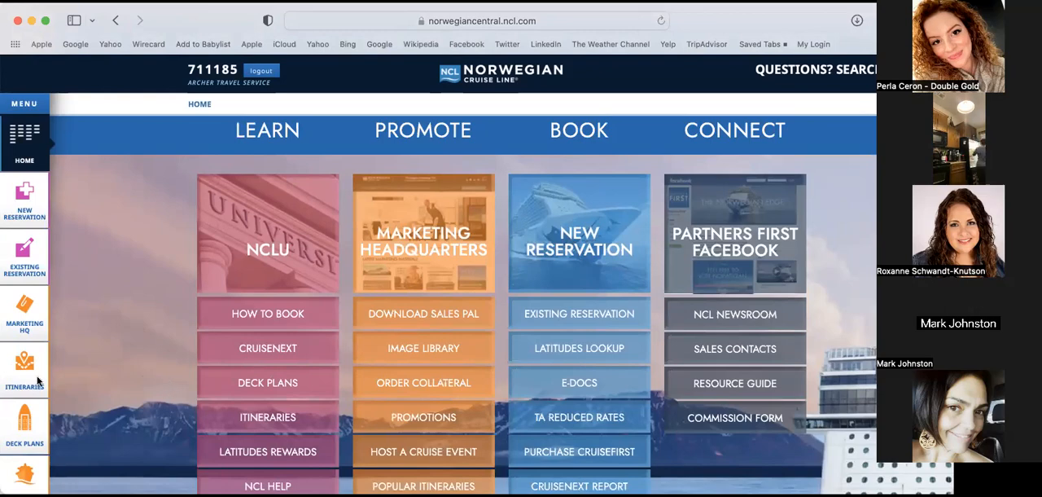
{"action": "scroll", "coordinate": [159, 362], "scroll_direction": "up", "scroll_amount": 2}
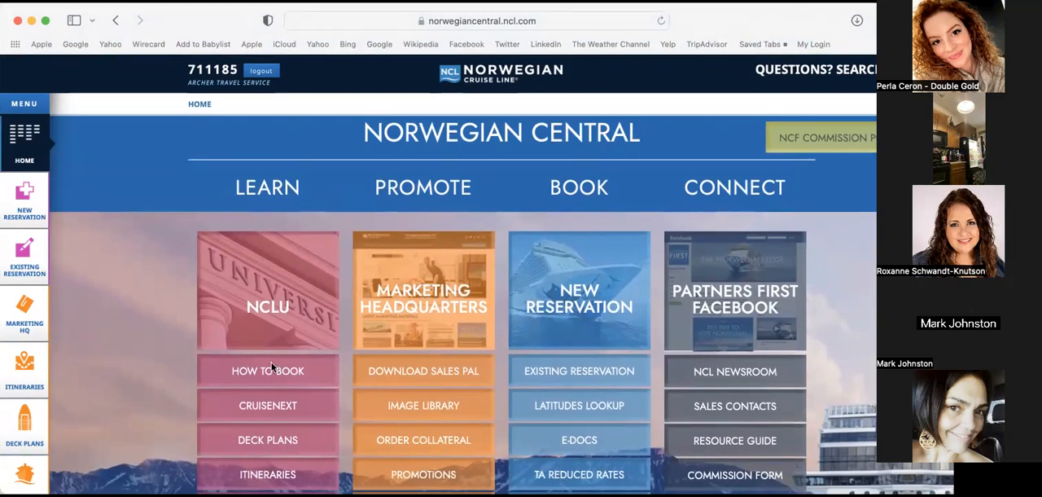
{"action": "scroll", "coordinate": [271, 363], "scroll_direction": "down", "scroll_amount": 3}
{"action": "scroll", "coordinate": [272, 369], "scroll_direction": "down", "scroll_amount": 2}
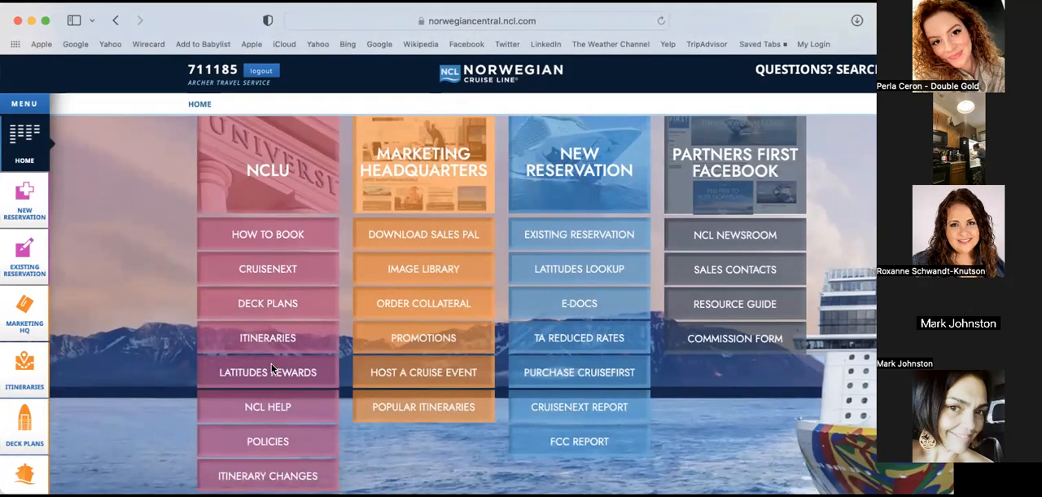
{"action": "scroll", "coordinate": [271, 367], "scroll_direction": "down", "scroll_amount": 2}
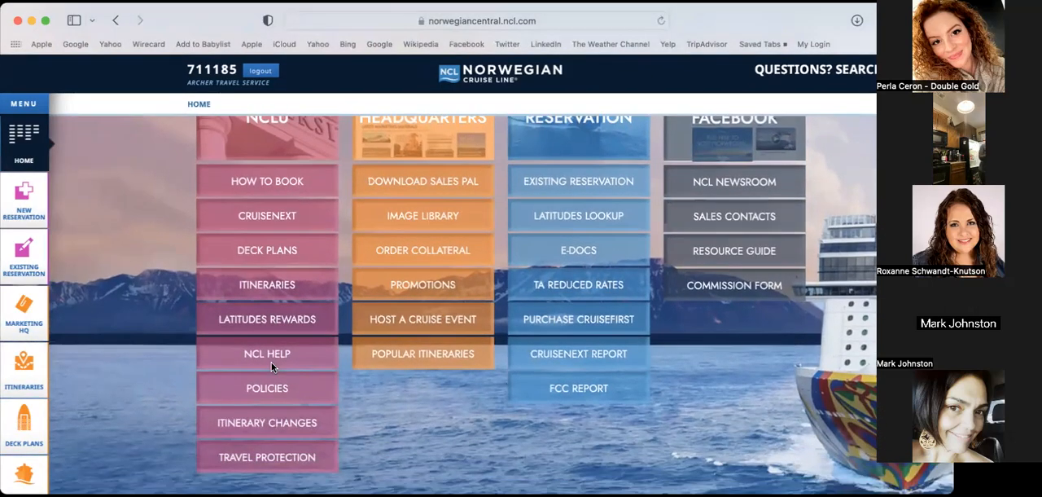
{"action": "scroll", "coordinate": [271, 367], "scroll_direction": "down", "scroll_amount": 1}
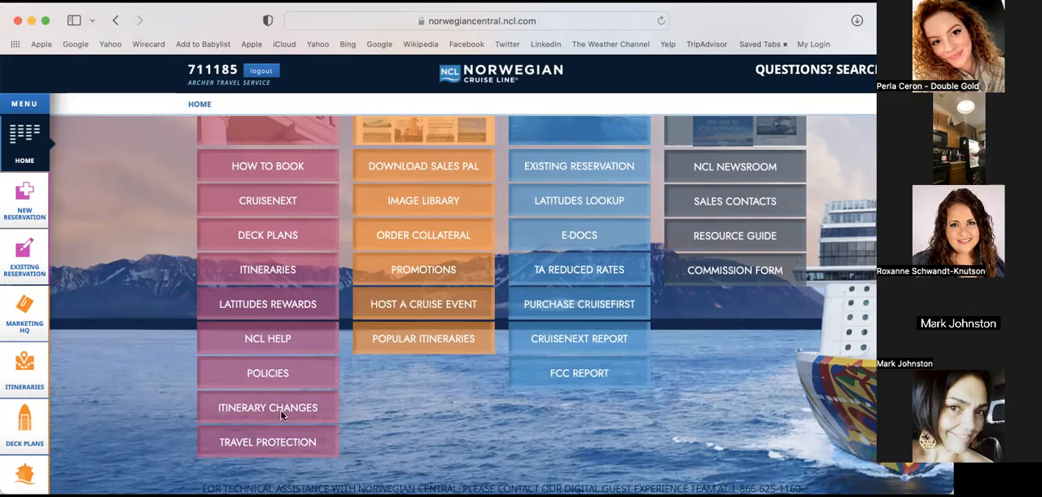
{"action": "scroll", "coordinate": [286, 239], "scroll_direction": "up", "scroll_amount": 3}
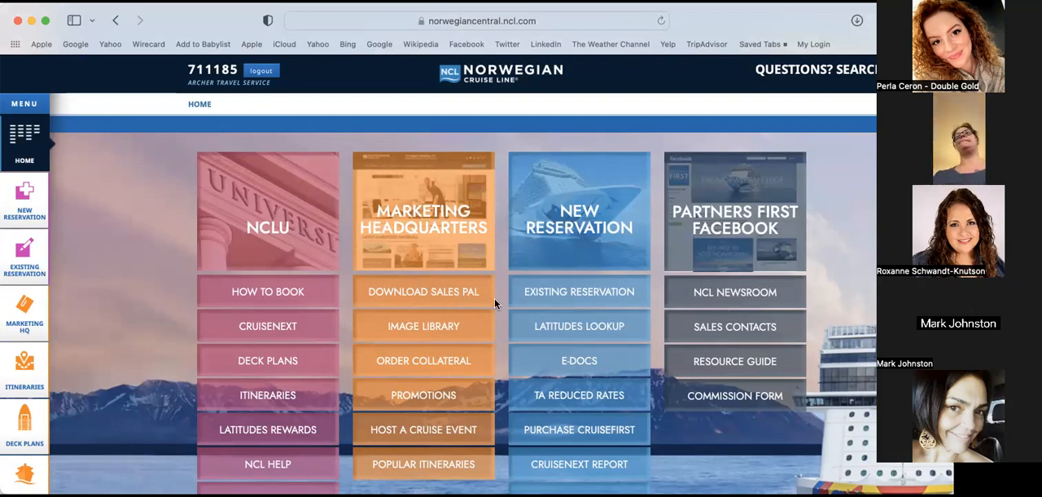
{"action": "scroll", "coordinate": [499, 293], "scroll_direction": "down", "scroll_amount": 1}
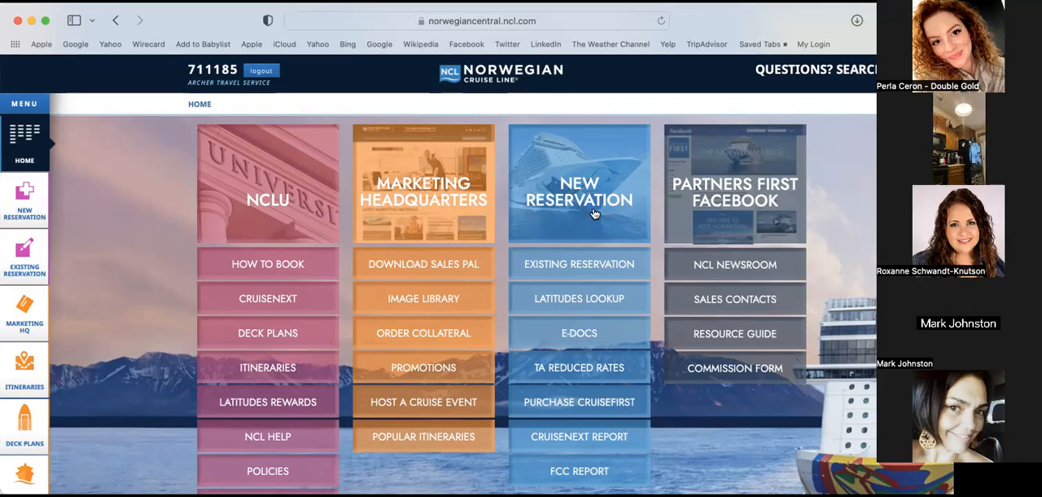
{"action": "scroll", "coordinate": [578, 281], "scroll_direction": "up", "scroll_amount": 2}
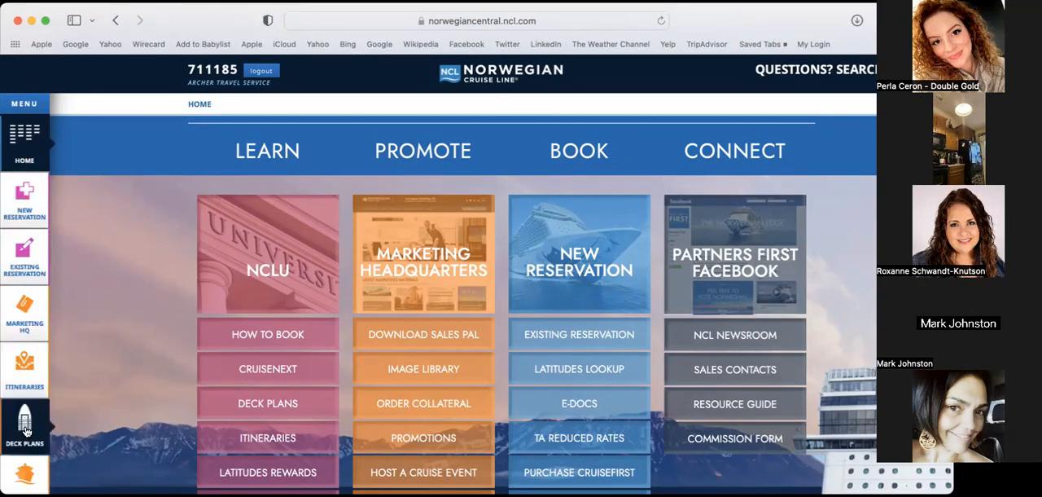
{"action": "scroll", "coordinate": [24, 431], "scroll_direction": "down", "scroll_amount": 1}
{"action": "scroll", "coordinate": [25, 430], "scroll_direction": "up", "scroll_amount": 1}
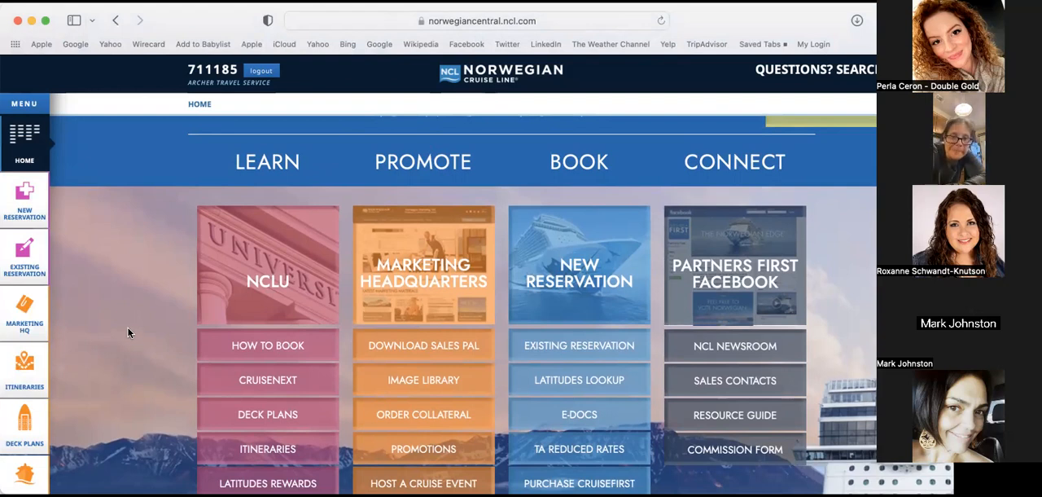
Start a new reservation and log in to the booking system with the saved username and account password
{"action": "left_click", "coordinate": [25, 207]}
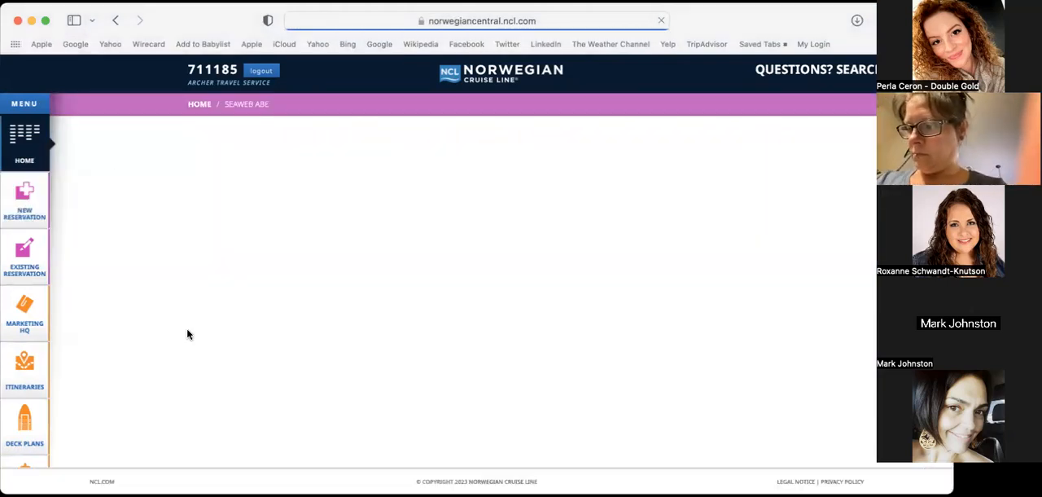
{"action": "scroll", "coordinate": [187, 328], "scroll_direction": "down", "scroll_amount": 2}
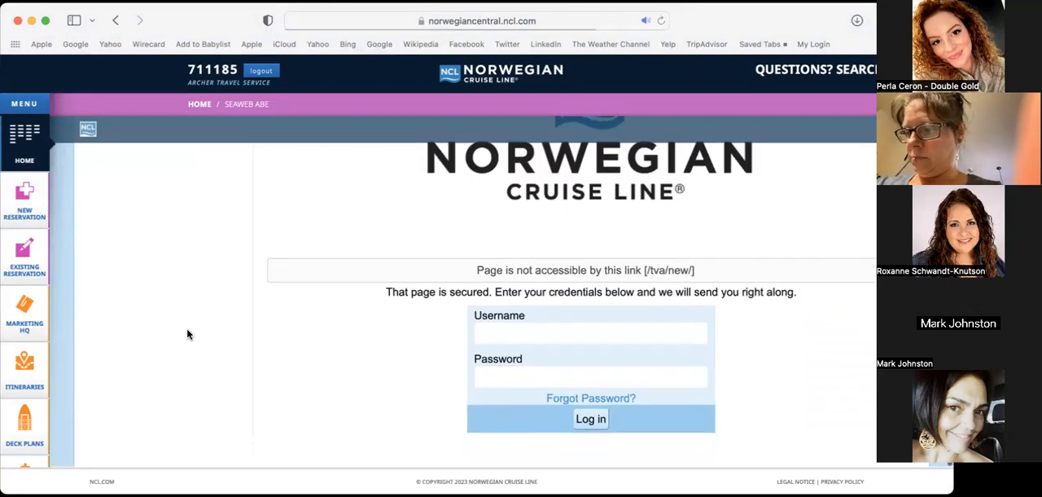
{"action": "left_click", "coordinate": [564, 333]}
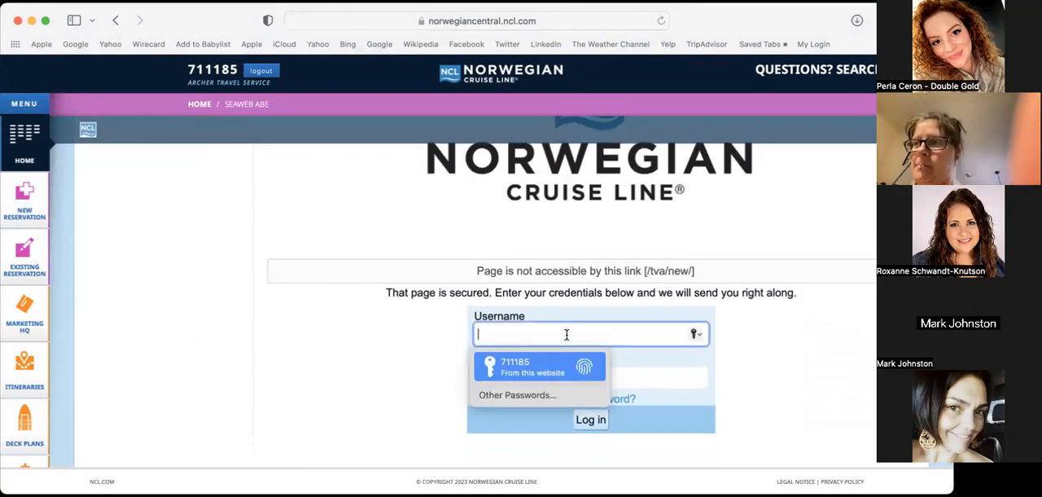
{"action": "left_click", "coordinate": [540, 366]}
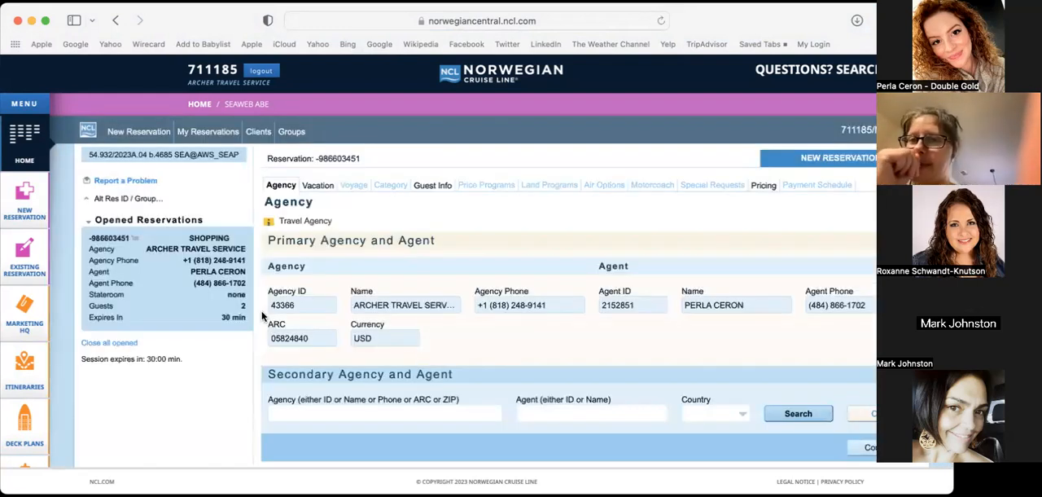
Go past the reservation's agency details to the vacation search parameters
{"action": "scroll", "coordinate": [261, 316], "scroll_direction": "down", "scroll_amount": 1}
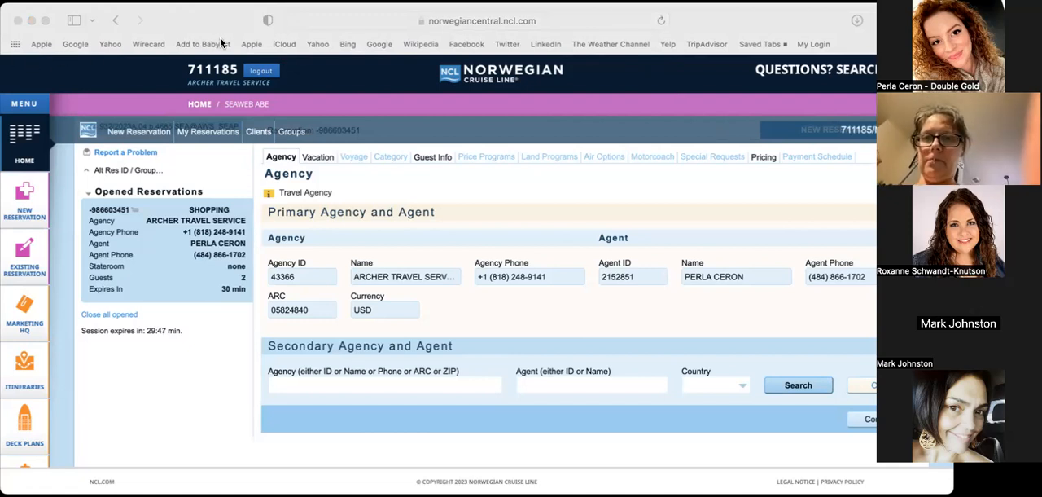
{"action": "left_click", "coordinate": [202, 20]}
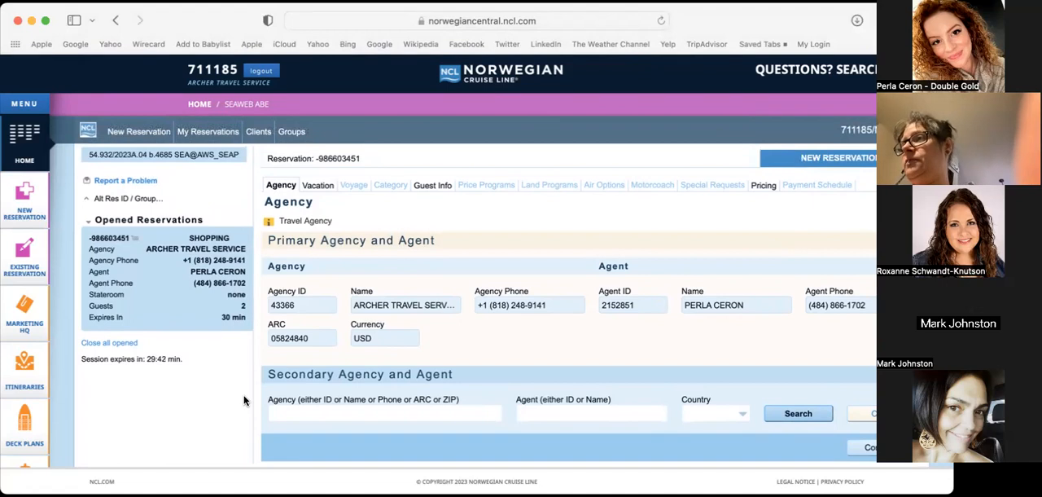
{"action": "scroll", "coordinate": [244, 400], "scroll_direction": "down", "scroll_amount": 1}
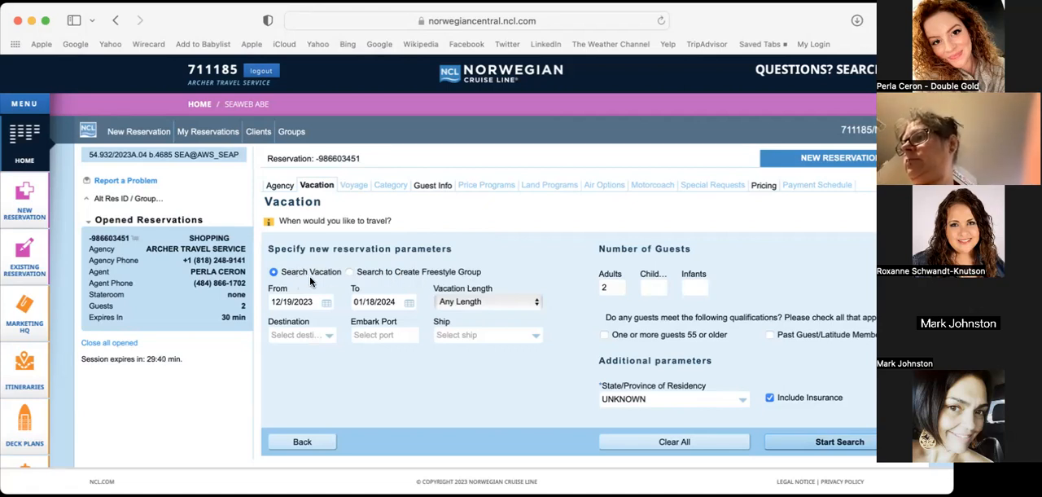
Set the start date of the vacation search to 12/01/2024
{"action": "left_click", "coordinate": [328, 303]}
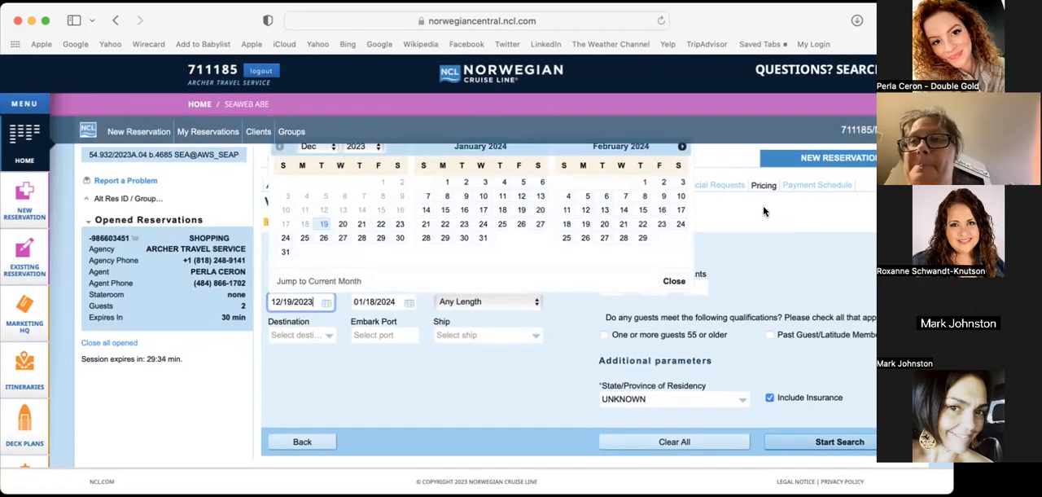
{"action": "left_click", "coordinate": [682, 146]}
{"action": "left_click", "coordinate": [683, 147]}
{"action": "left_click", "coordinate": [683, 146]}
{"action": "left_click", "coordinate": [683, 147]}
{"action": "left_click", "coordinate": [683, 146]}
{"action": "left_click", "coordinate": [684, 147]}
{"action": "left_click", "coordinate": [684, 147]}
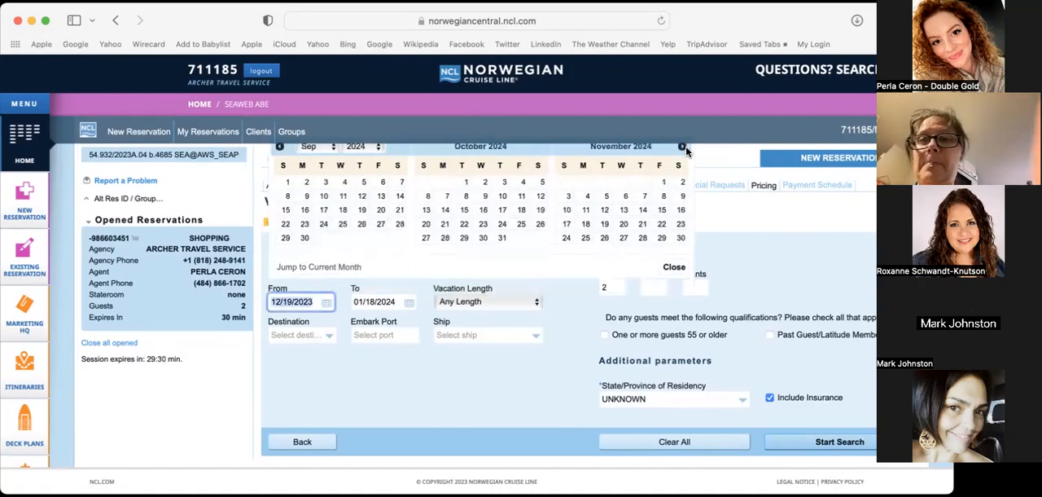
{"action": "left_click", "coordinate": [684, 146]}
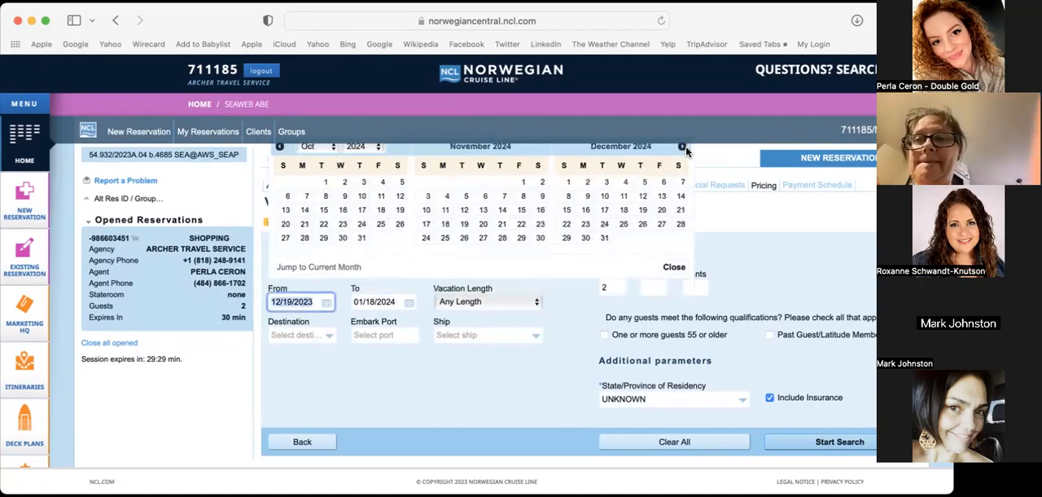
{"action": "left_click", "coordinate": [566, 182]}
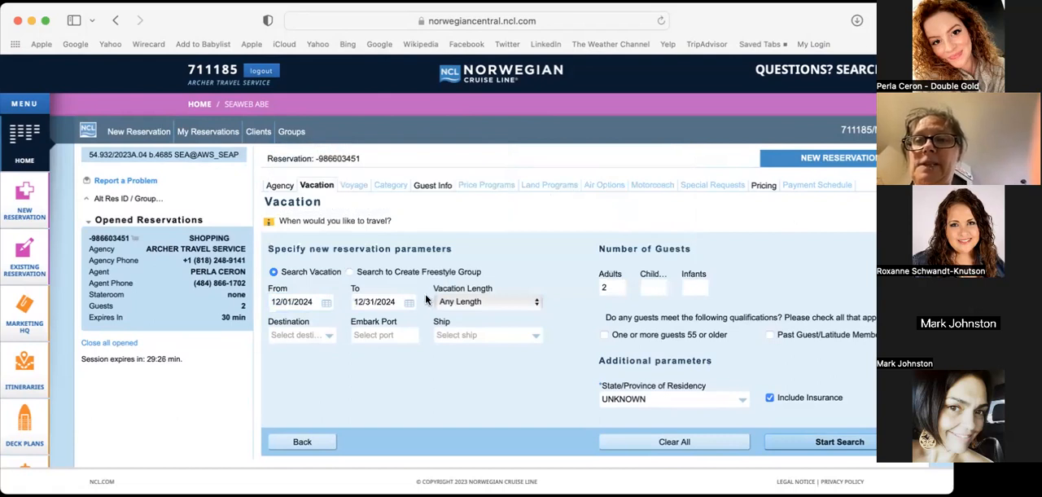
Set the vacation length to 5-8 Days and the embark port to San Juan (SJU)
{"action": "left_click", "coordinate": [479, 301]}
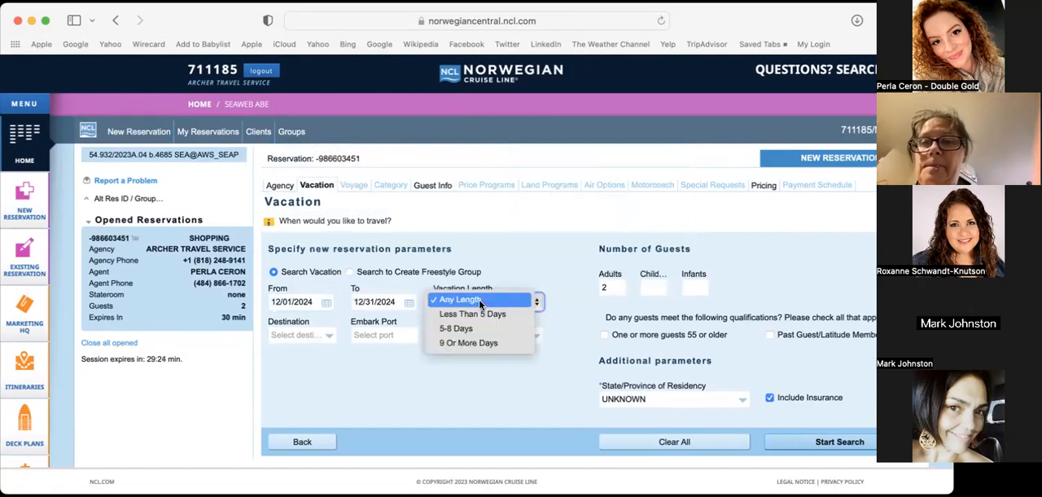
{"action": "left_click", "coordinate": [472, 328]}
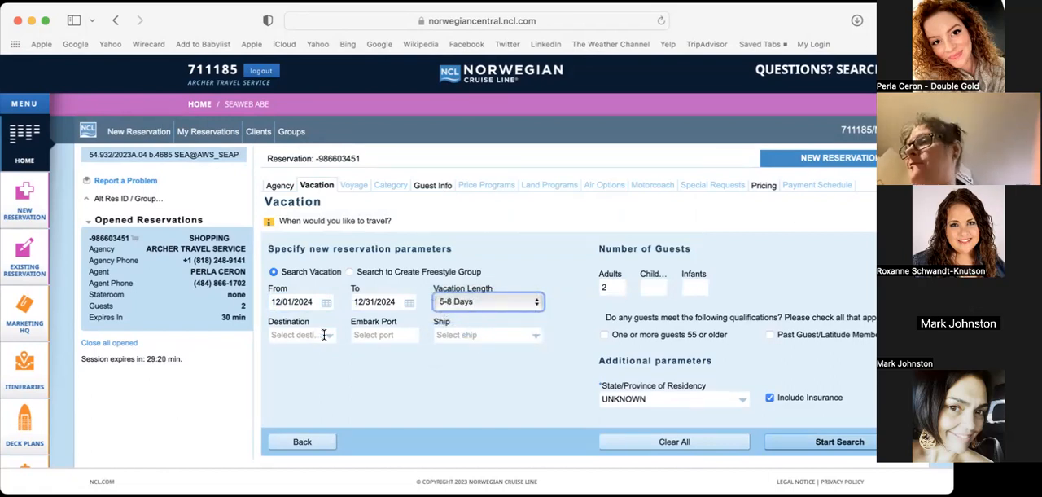
{"action": "left_click", "coordinate": [377, 337]}
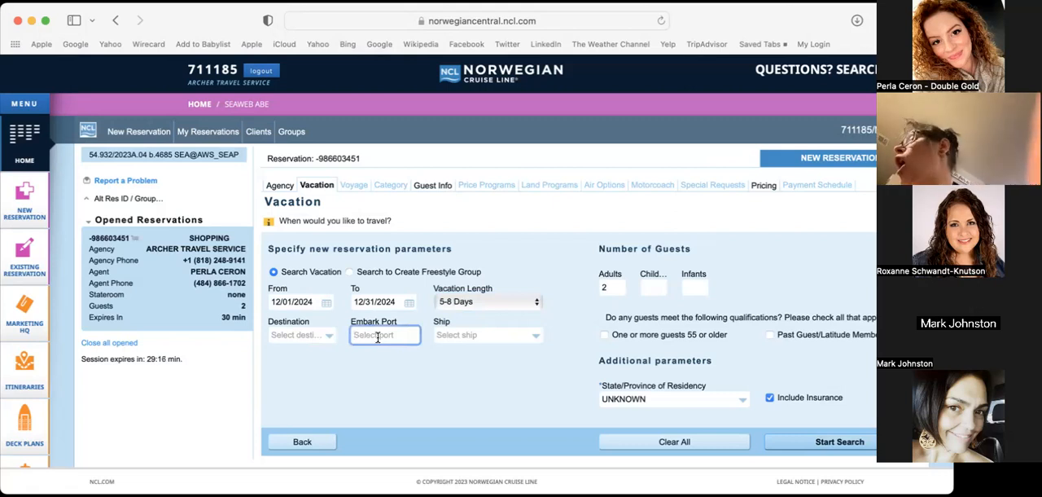
{"action": "type", "text": "sju"}
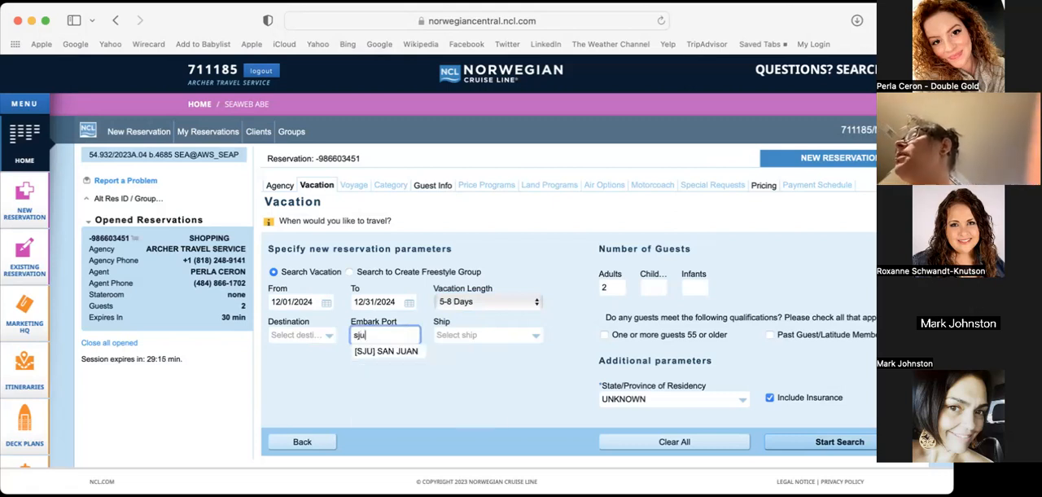
{"action": "left_click", "coordinate": [392, 351]}
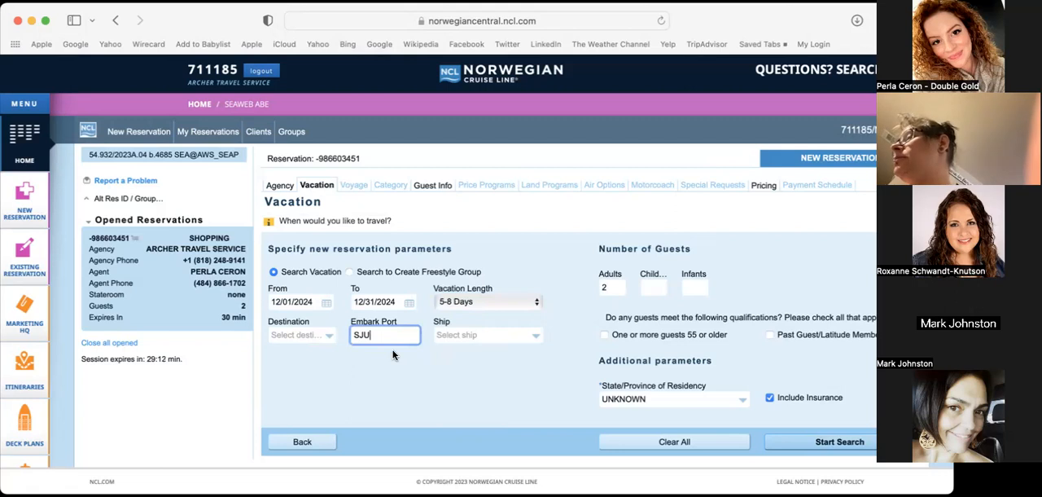
Look through the list of ships offered in the vacation search
{"action": "left_click", "coordinate": [499, 339]}
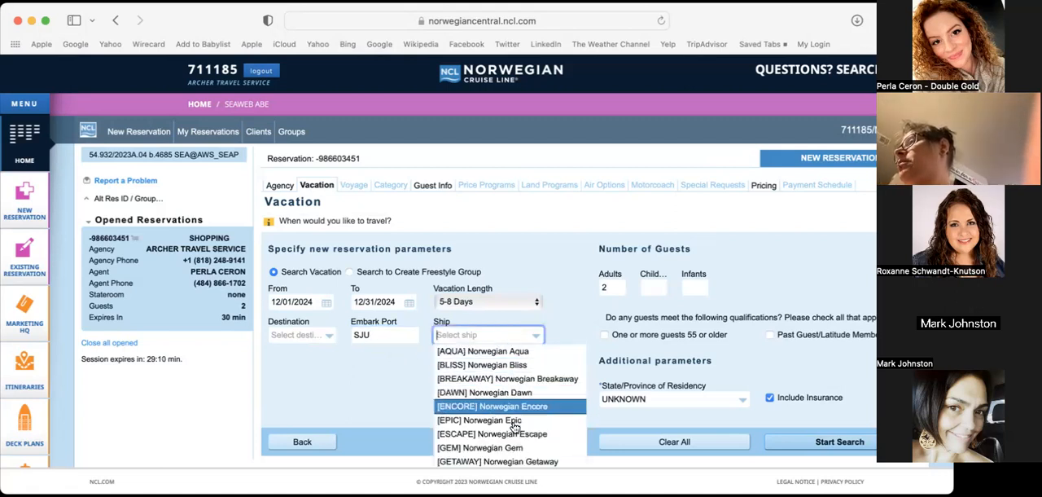
{"action": "scroll", "coordinate": [525, 454], "scroll_direction": "down", "scroll_amount": 4}
{"action": "scroll", "coordinate": [525, 454], "scroll_direction": "down", "scroll_amount": 2}
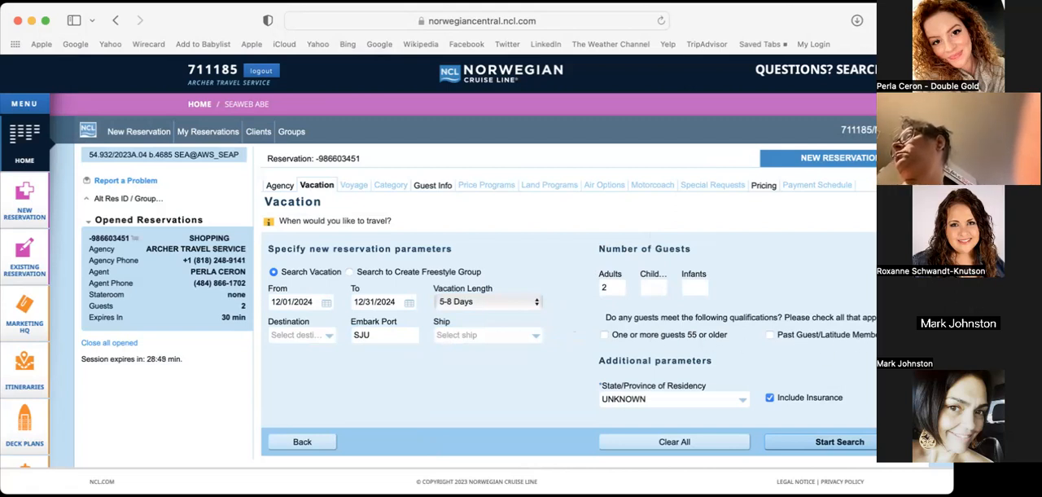
Set the state of residency to PA and start the cruise search
{"action": "scroll", "coordinate": [744, 405], "scroll_direction": "down", "scroll_amount": 1}
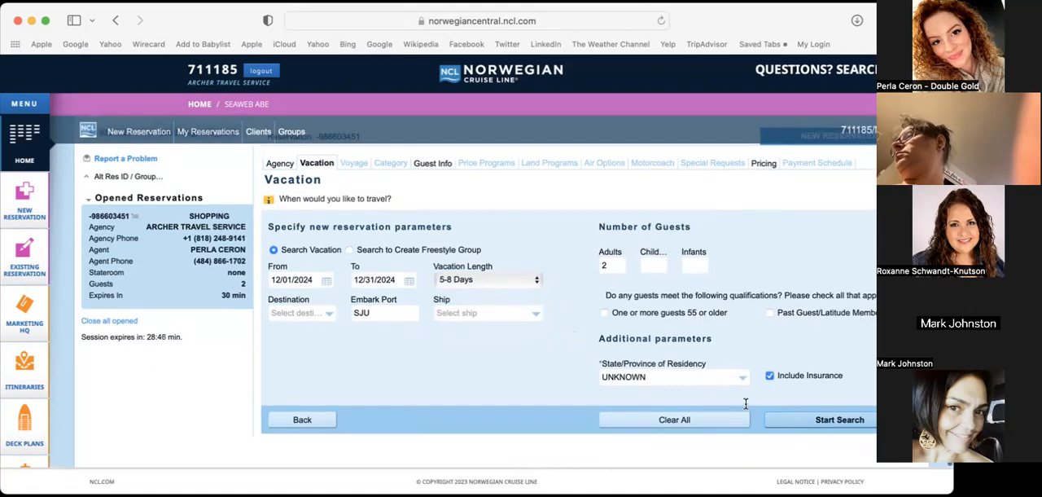
{"action": "left_click", "coordinate": [742, 379]}
{"action": "type", "text": "p"}
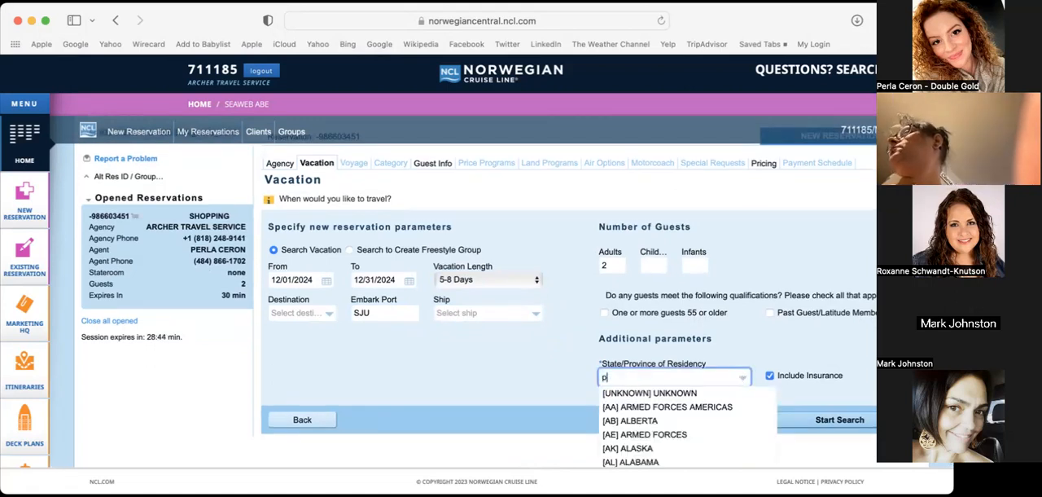
{"action": "left_click", "coordinate": [694, 394]}
{"action": "left_click", "coordinate": [740, 349]}
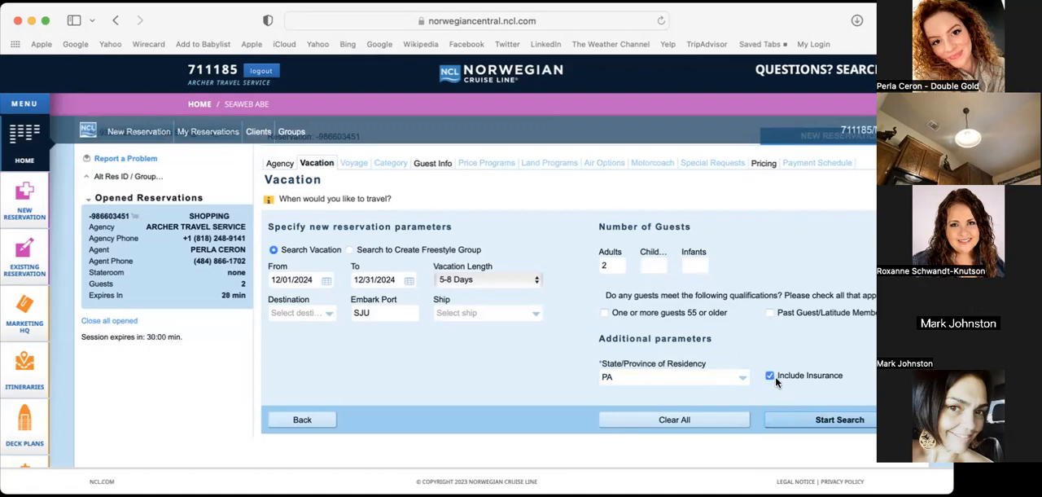
{"action": "left_click", "coordinate": [789, 420]}
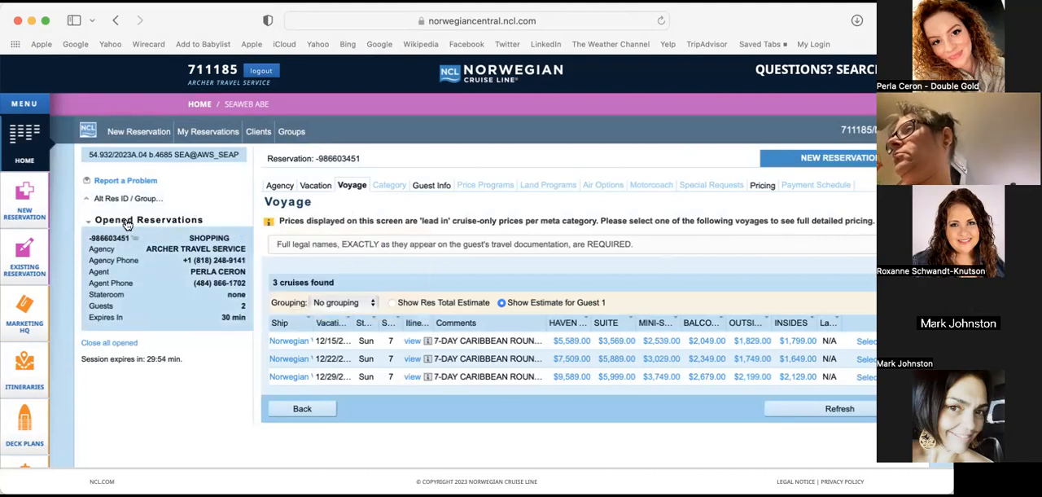
Widen the Ship column of the cruise results enough to fit the full ship names
{"action": "mouse_move", "coordinate": [109, 232]}
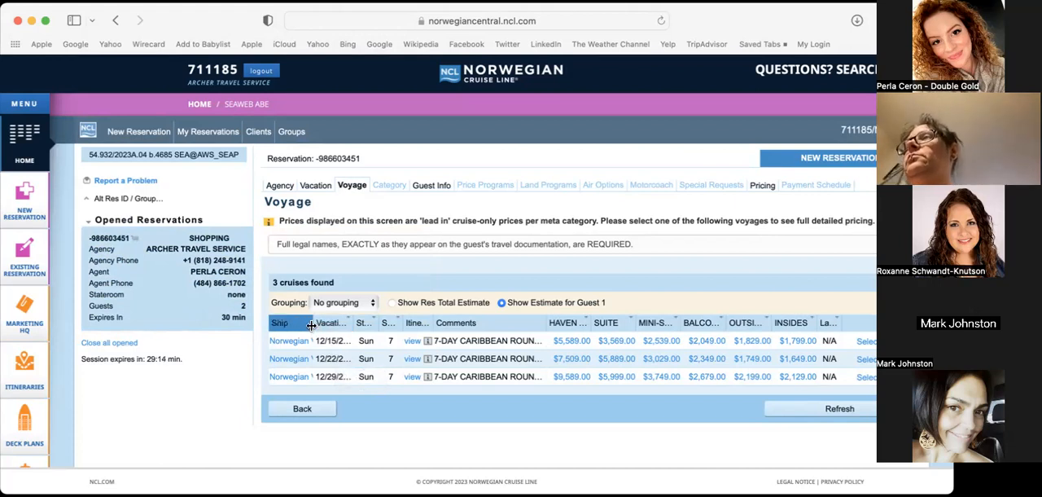
{"action": "left_click_drag", "start_coordinate": [312, 323], "coordinate": [348, 325]}
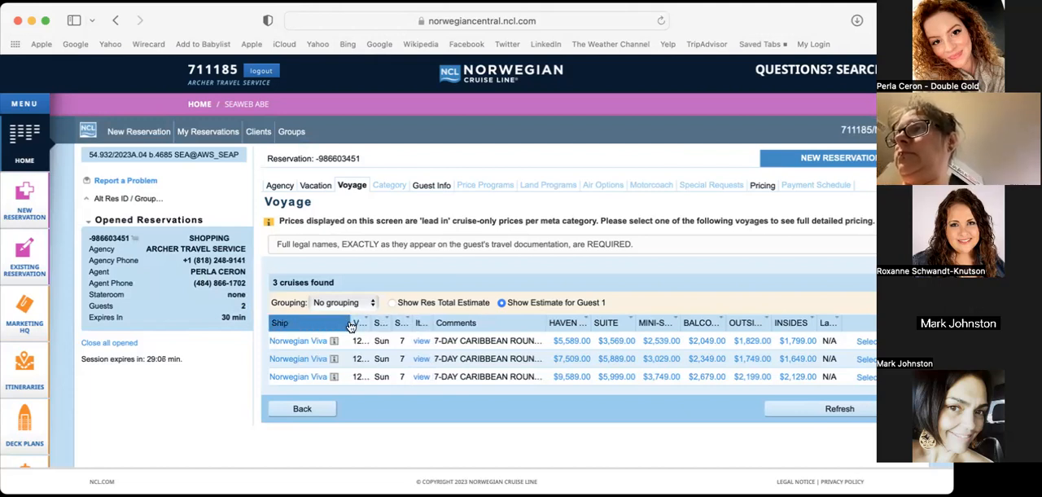
Narrow the Ship column to reveal the full vacation dates, and open the full ship page for Norwegian Viva
{"action": "left_click_drag", "start_coordinate": [349, 325], "coordinate": [322, 325]}
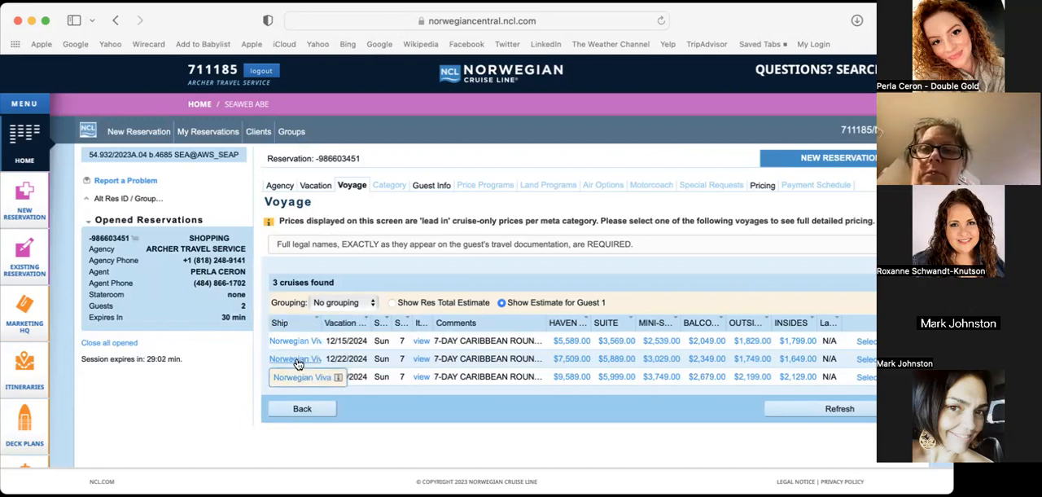
{"action": "left_click", "coordinate": [298, 363]}
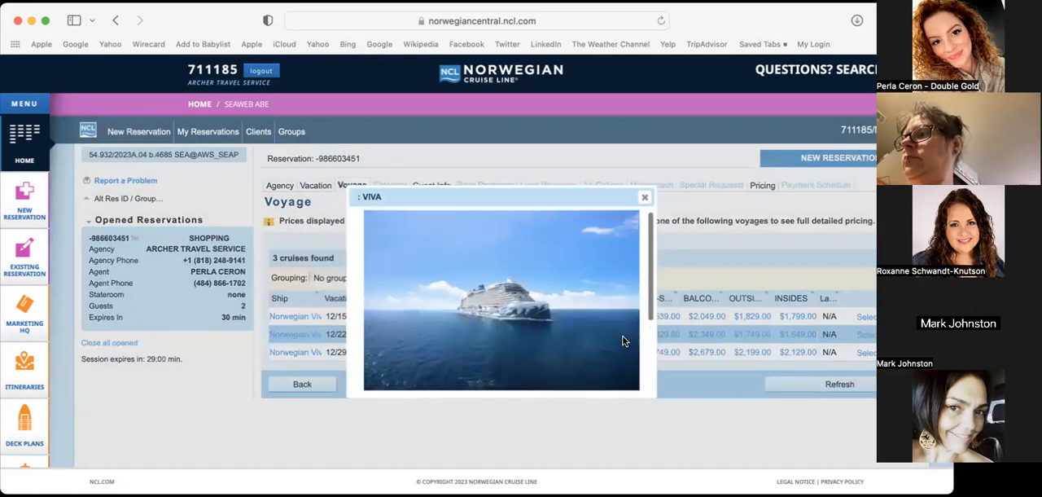
{"action": "scroll", "coordinate": [623, 341], "scroll_direction": "down", "scroll_amount": 5}
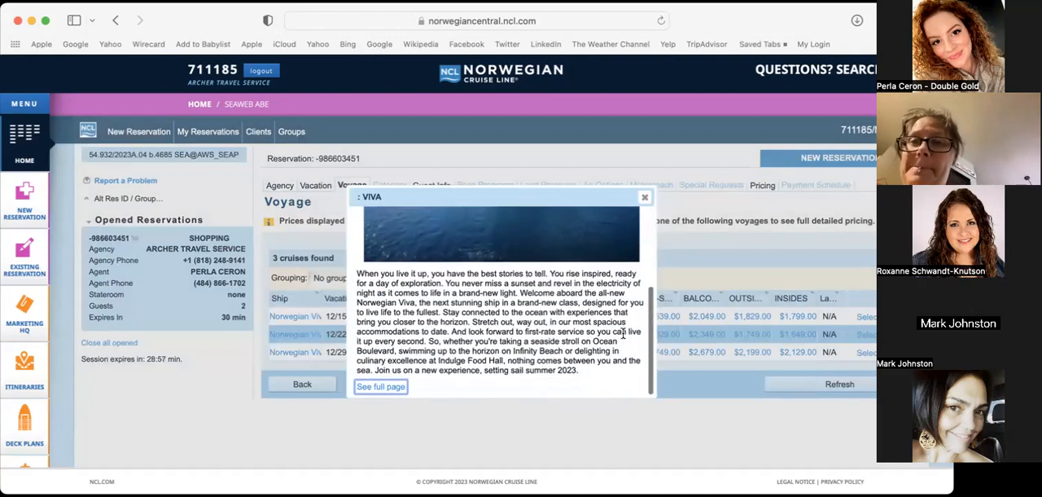
{"action": "left_click", "coordinate": [392, 387]}
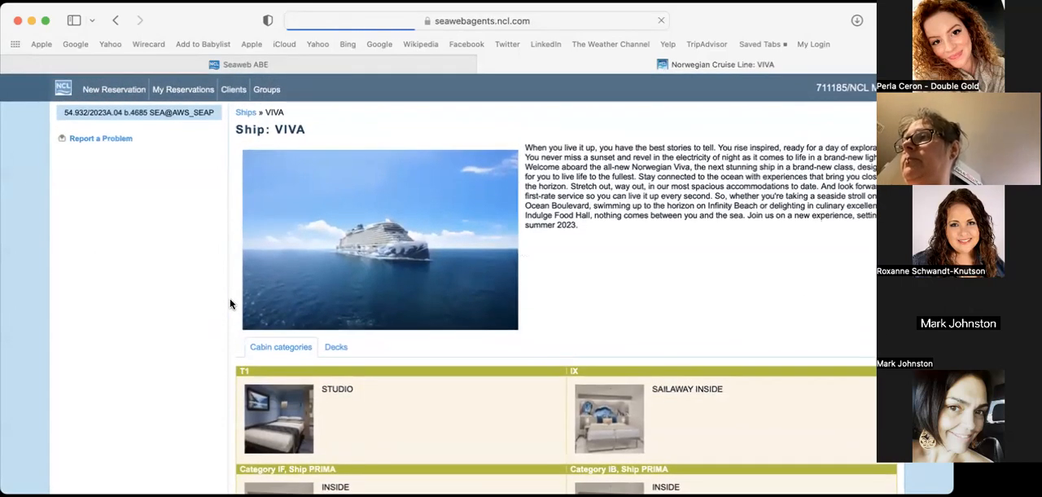
Look through Norwegian Viva's cabin categories and the BA balcony page, and return to the cruise results with the ship description closed
{"action": "scroll", "coordinate": [231, 304], "scroll_direction": "down", "scroll_amount": 5}
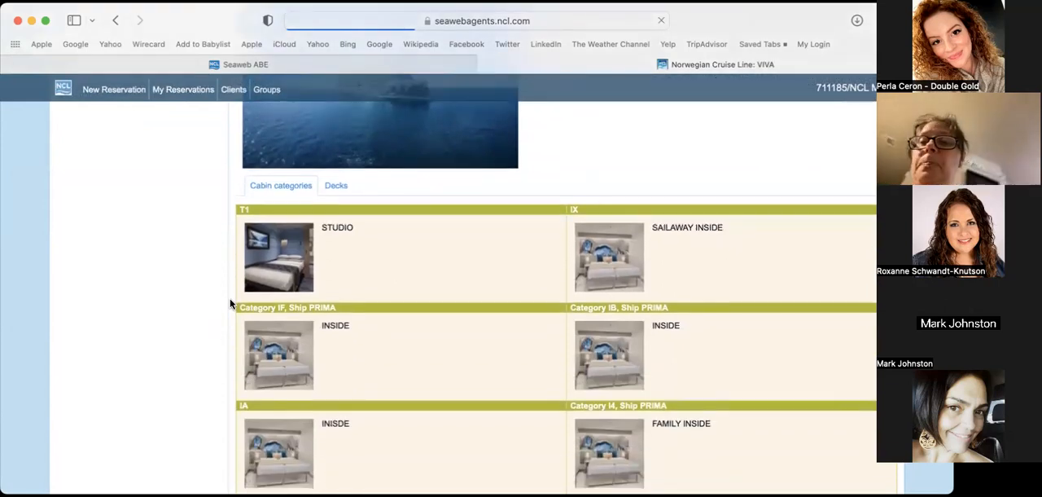
{"action": "scroll", "coordinate": [230, 304], "scroll_direction": "down", "scroll_amount": 2}
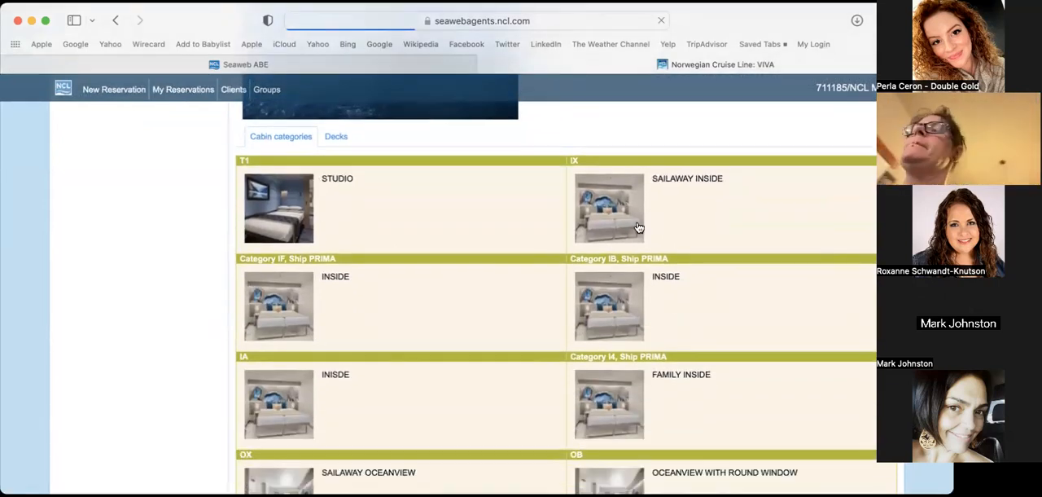
{"action": "scroll", "coordinate": [703, 339], "scroll_direction": "down", "scroll_amount": 4}
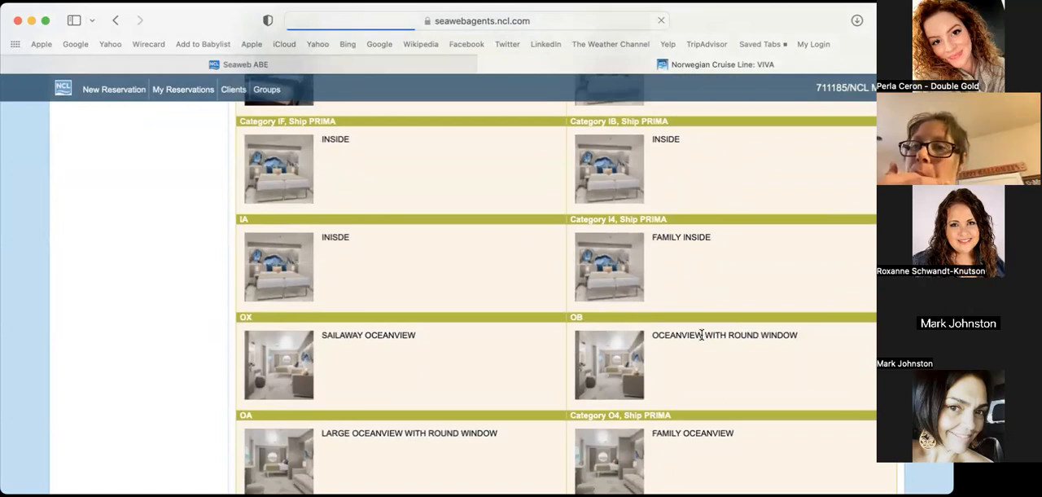
{"action": "scroll", "coordinate": [703, 339], "scroll_direction": "down", "scroll_amount": 9}
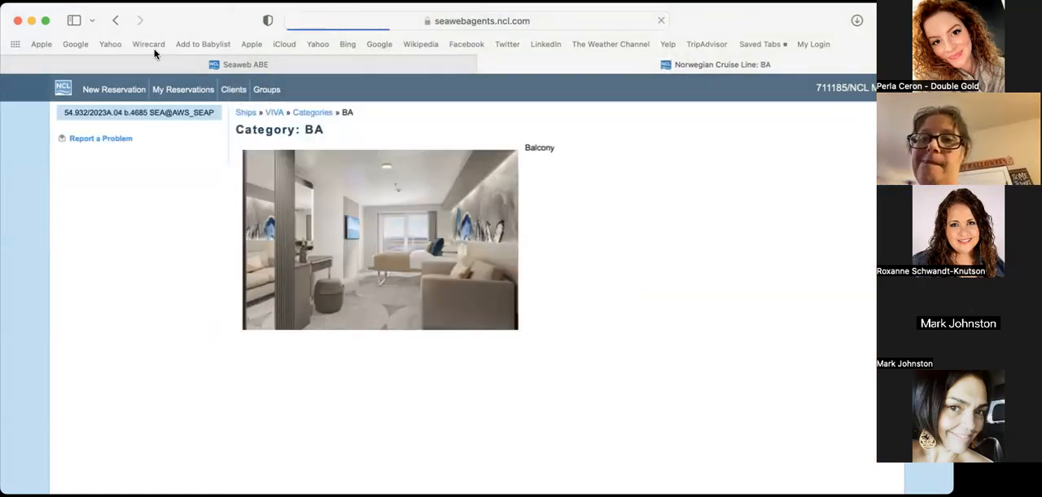
{"action": "left_click", "coordinate": [115, 20]}
{"action": "scroll", "coordinate": [504, 303], "scroll_direction": "up", "scroll_amount": 15}
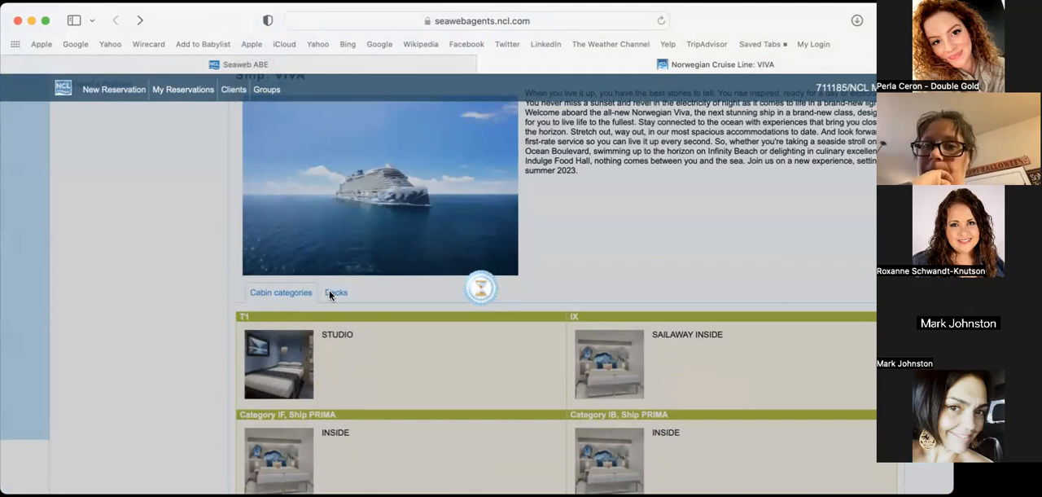
{"action": "left_click", "coordinate": [302, 61]}
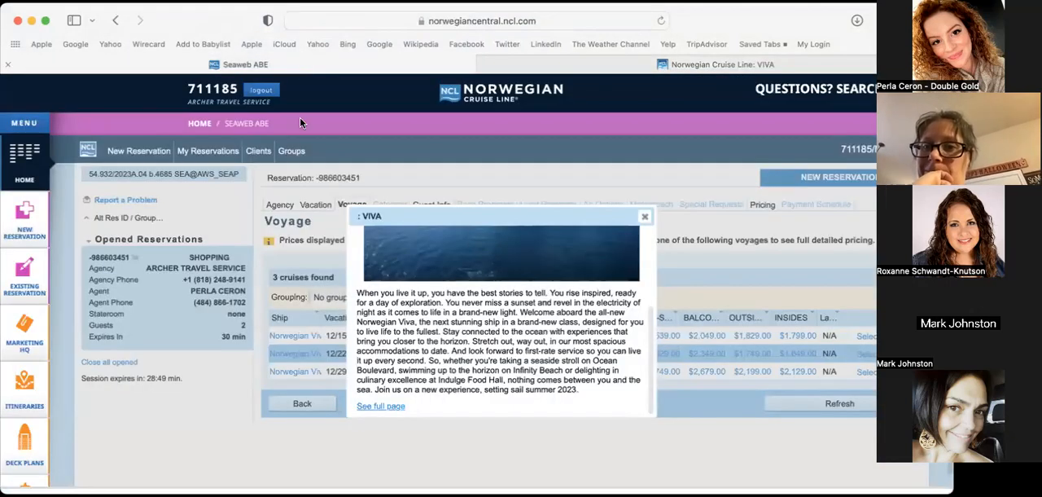
{"action": "left_click", "coordinate": [643, 218]}
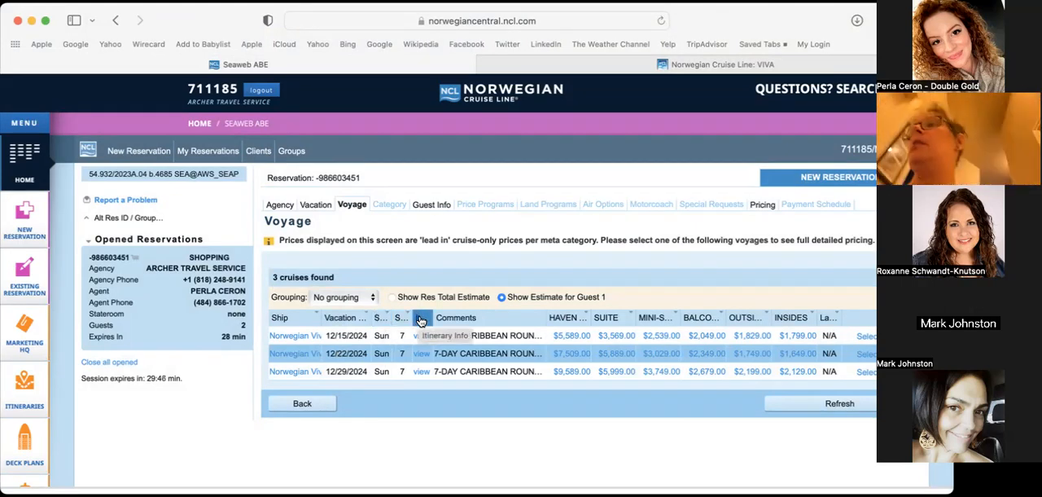
Review the day-by-day itinerary of the 12/22/2024 Norwegian Viva cruise and close it
{"action": "left_click", "coordinate": [422, 354]}
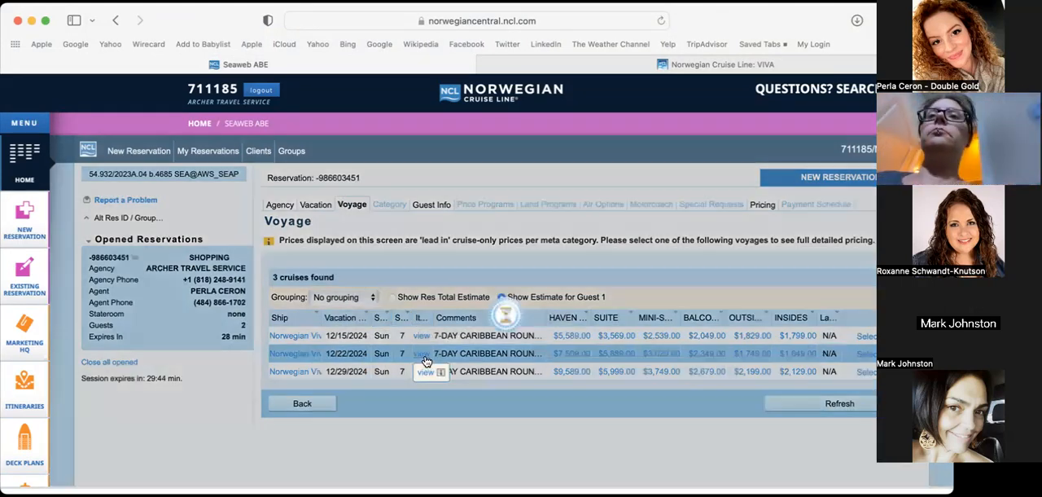
{"action": "scroll", "coordinate": [425, 355], "scroll_direction": "down", "scroll_amount": 3}
{"action": "scroll", "coordinate": [425, 364], "scroll_direction": "up", "scroll_amount": 5}
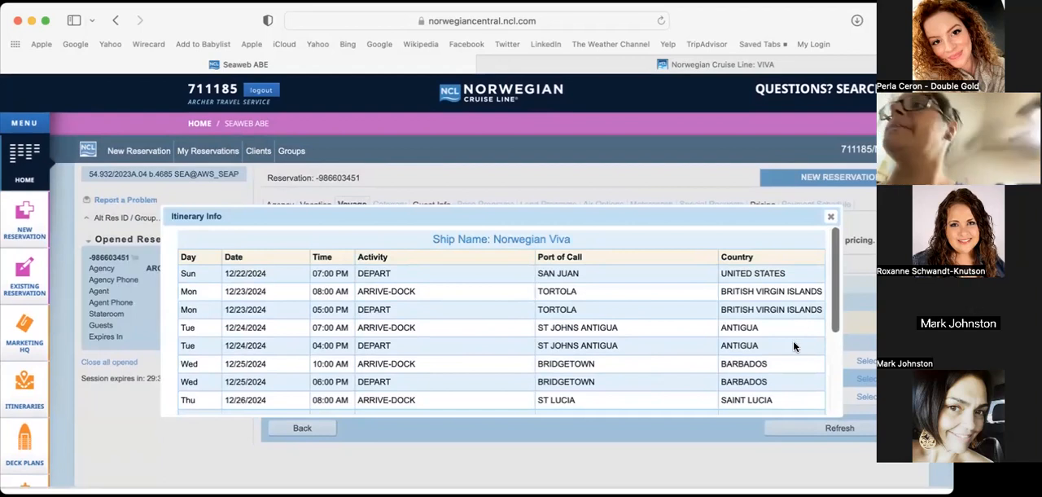
{"action": "scroll", "coordinate": [793, 340], "scroll_direction": "down", "scroll_amount": 5}
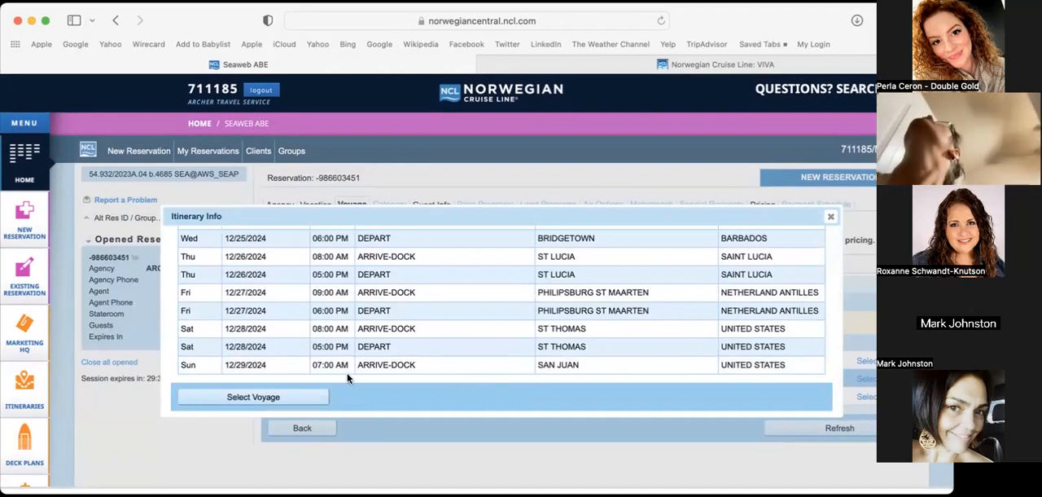
{"action": "left_click", "coordinate": [830, 216]}
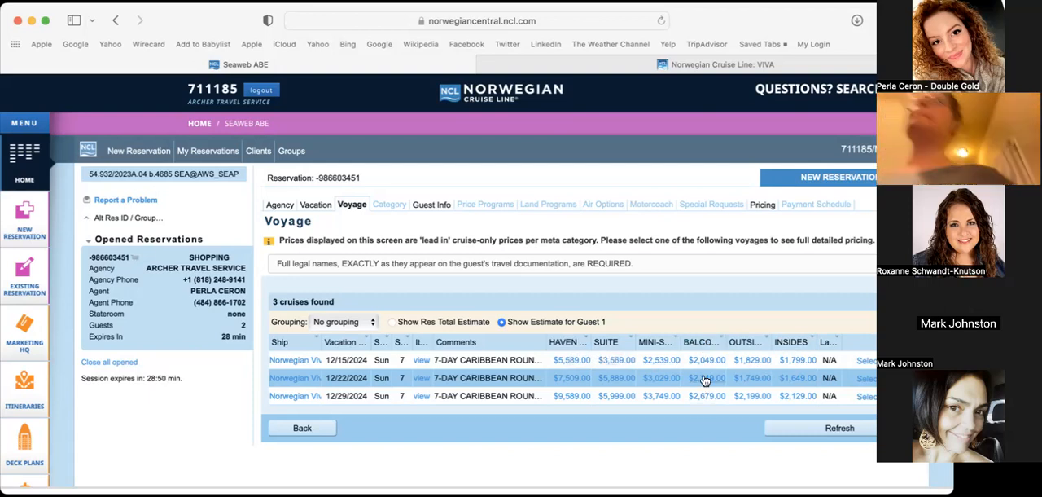
Select the 12/22/2024 Norwegian Viva voyage for the reservation
{"action": "left_click", "coordinate": [866, 380]}
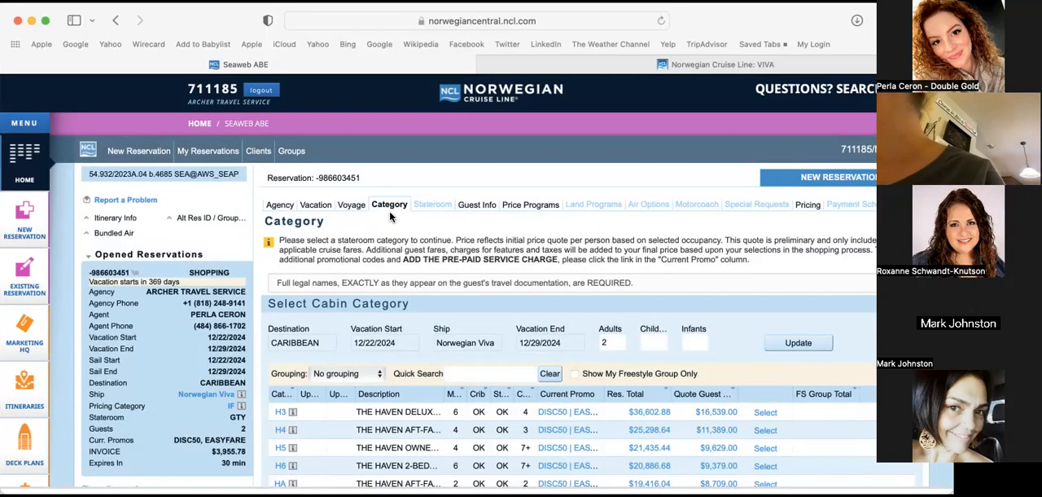
{"action": "scroll", "coordinate": [244, 213], "scroll_direction": "down", "scroll_amount": 1}
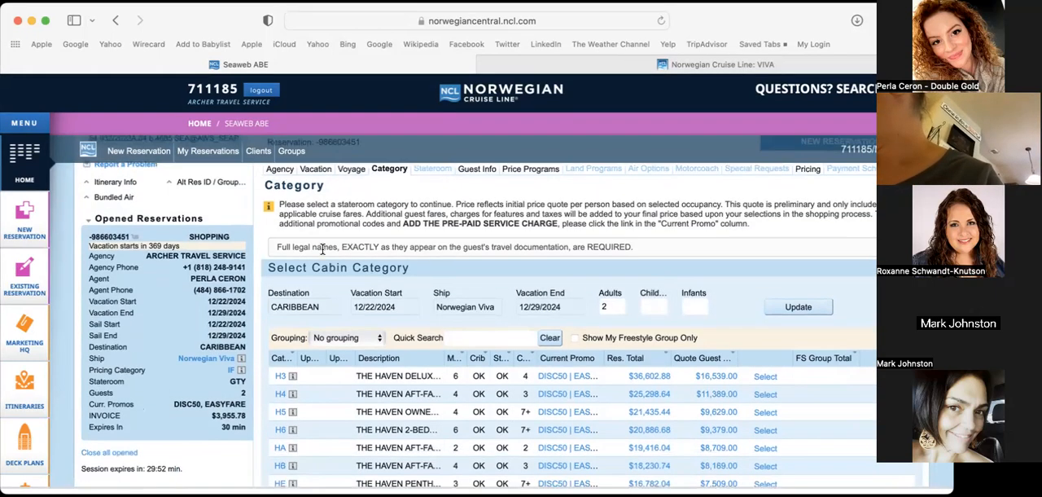
{"action": "mouse_move", "coordinate": [106, 325]}
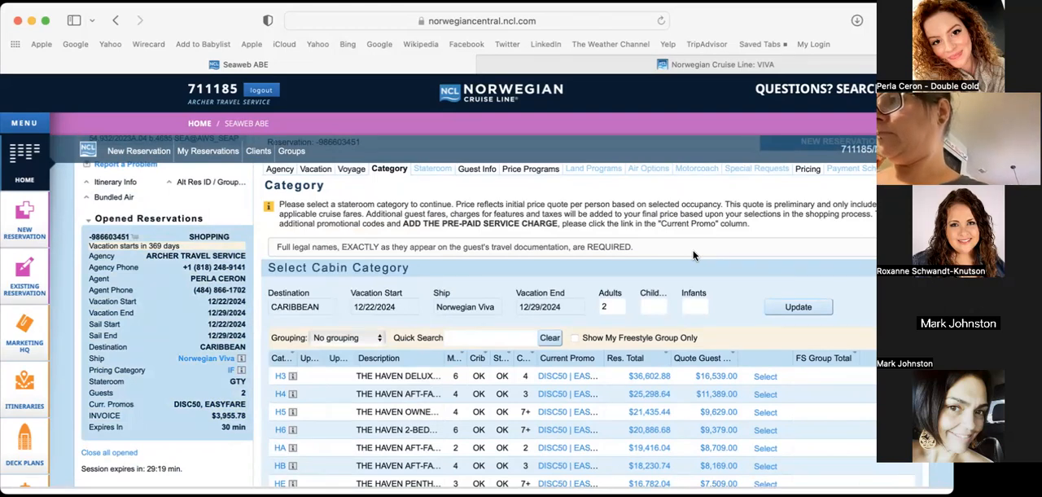
Choose the BB balcony category and go back from the stateroom list to the cabin categories
{"action": "scroll", "coordinate": [693, 255], "scroll_direction": "down", "scroll_amount": 2}
{"action": "scroll", "coordinate": [693, 255], "scroll_direction": "down", "scroll_amount": 5}
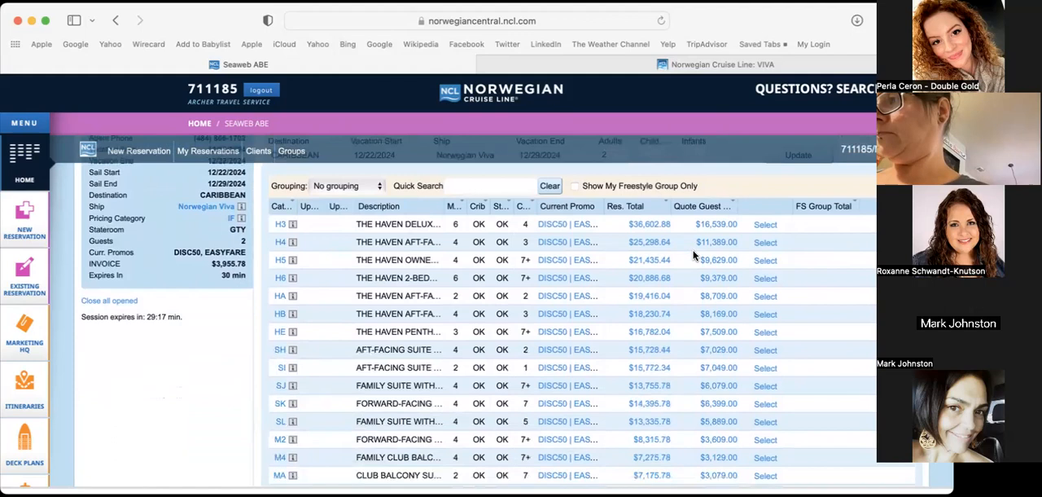
{"action": "scroll", "coordinate": [693, 255], "scroll_direction": "down", "scroll_amount": 2}
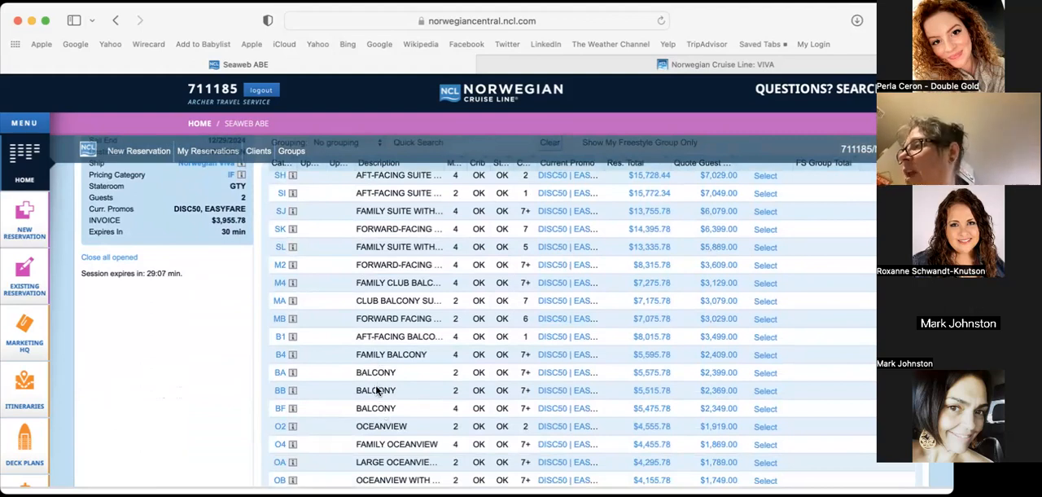
{"action": "left_click", "coordinate": [765, 392]}
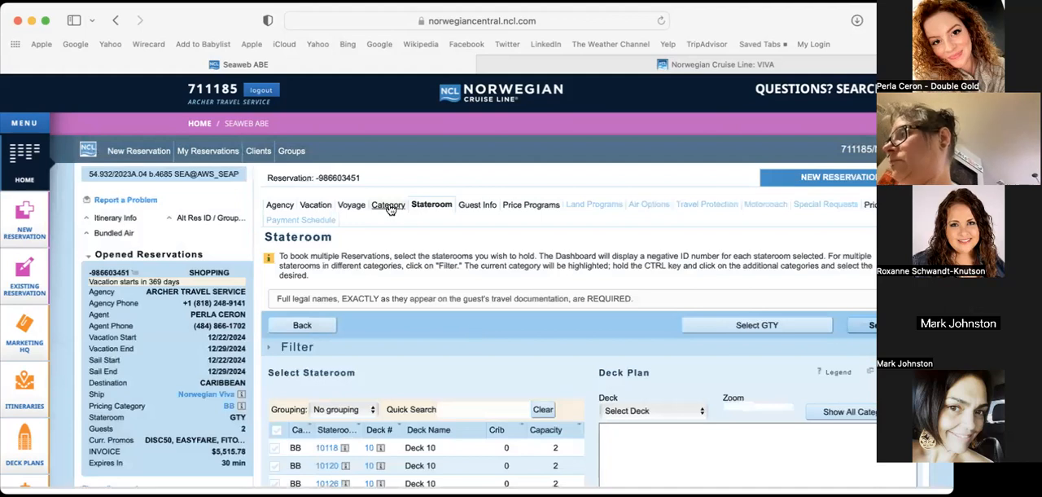
{"action": "left_click", "coordinate": [388, 207]}
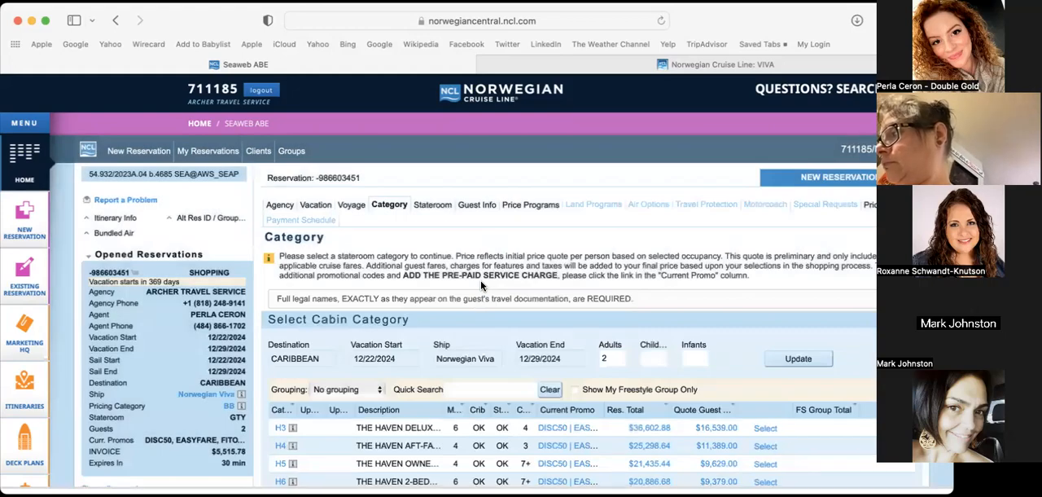
View the photo and description of the BB balcony category and close them
{"action": "scroll", "coordinate": [480, 279], "scroll_direction": "down", "scroll_amount": 6}
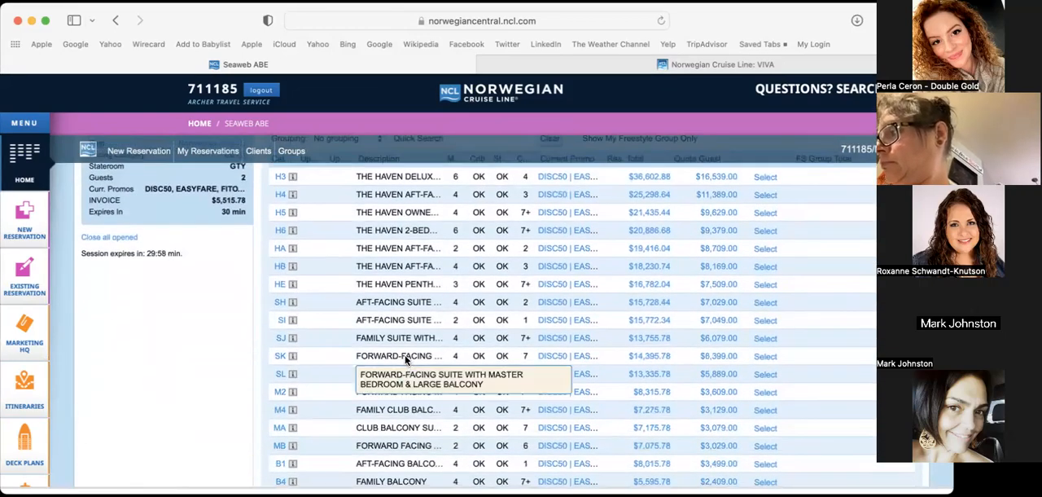
{"action": "scroll", "coordinate": [407, 360], "scroll_direction": "down", "scroll_amount": 4}
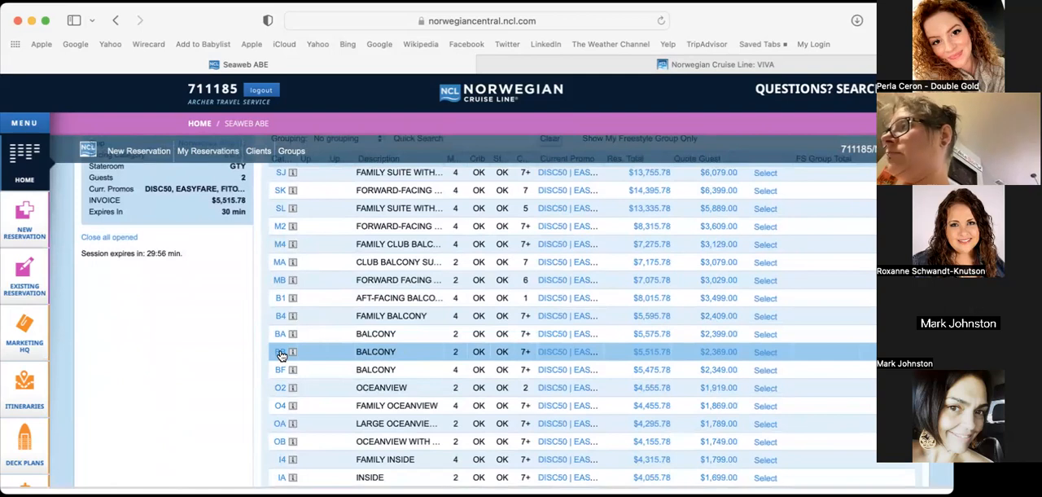
{"action": "left_click", "coordinate": [280, 352]}
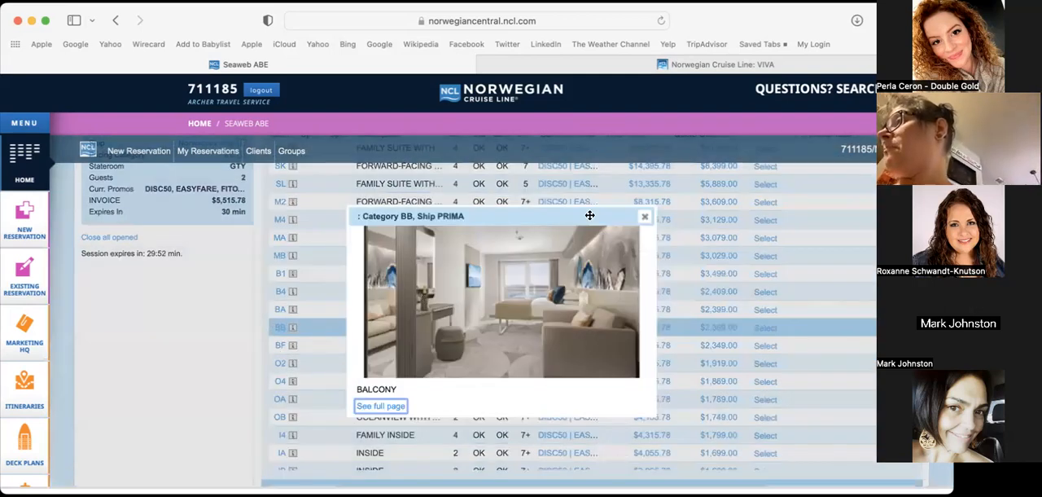
{"action": "left_click", "coordinate": [646, 220]}
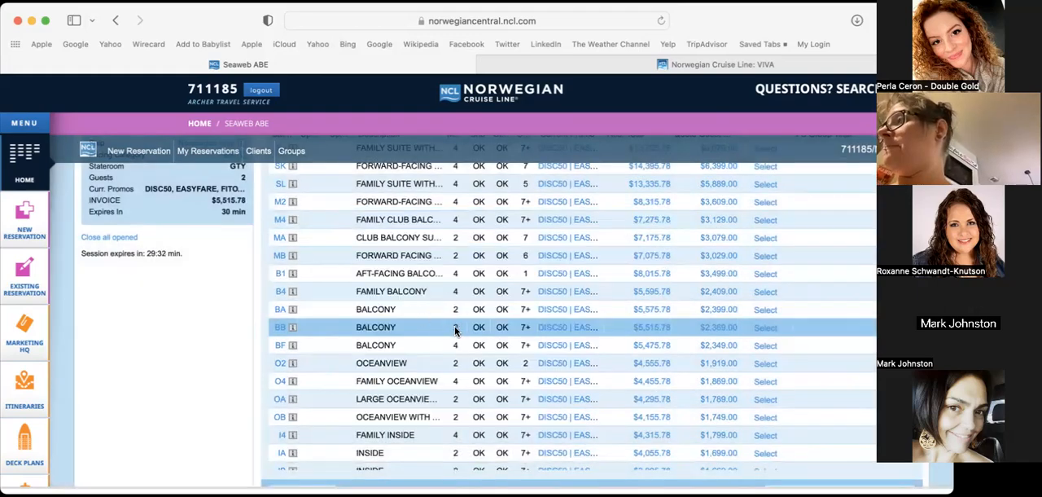
Review the cabin category list and select the BB balcony category for the two adults
{"action": "scroll", "coordinate": [456, 330], "scroll_direction": "up", "scroll_amount": 5}
{"action": "scroll", "coordinate": [473, 328], "scroll_direction": "up", "scroll_amount": 3}
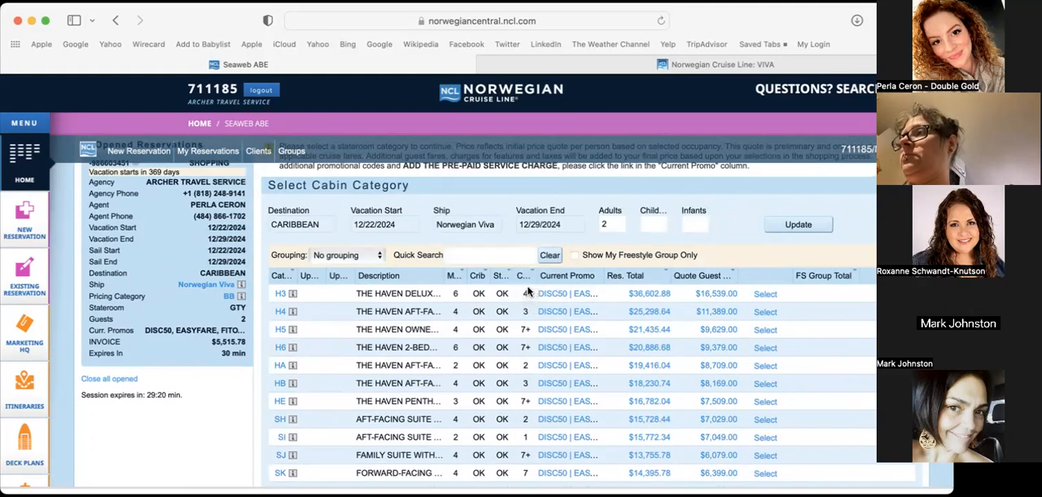
{"action": "scroll", "coordinate": [524, 422], "scroll_direction": "down", "scroll_amount": 3}
{"action": "scroll", "coordinate": [524, 422], "scroll_direction": "down", "scroll_amount": 1}
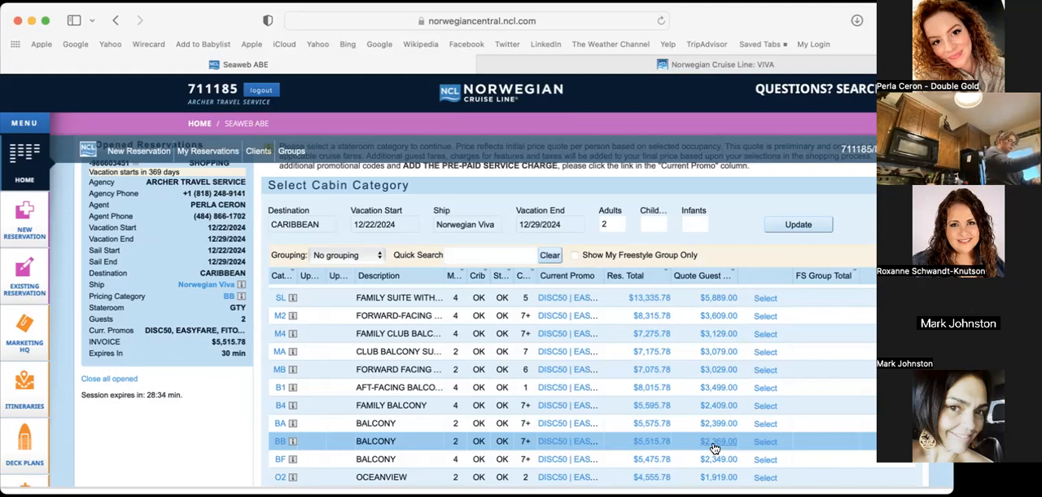
{"action": "left_click", "coordinate": [766, 442]}
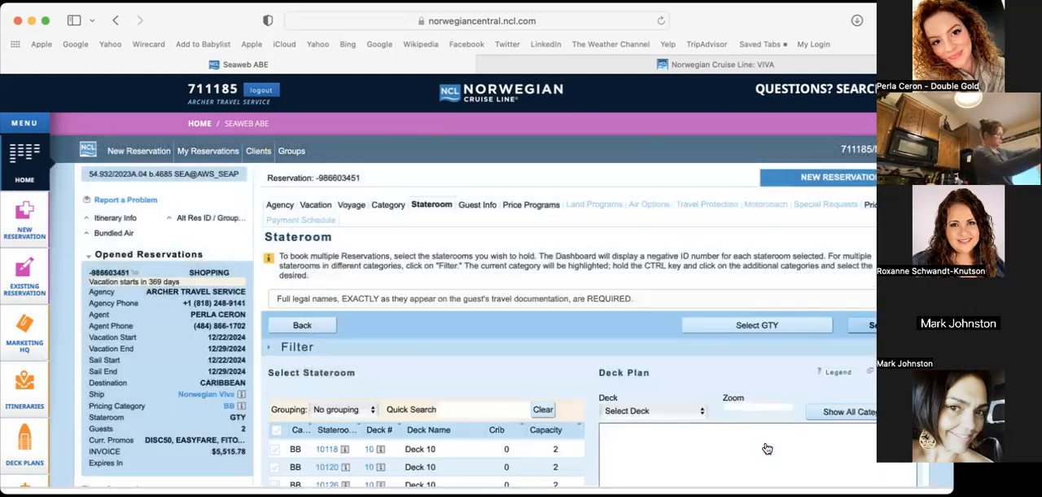
Check the reservation's invoice breakdown, including the agency commission
{"action": "scroll", "coordinate": [433, 357], "scroll_direction": "down", "scroll_amount": 3}
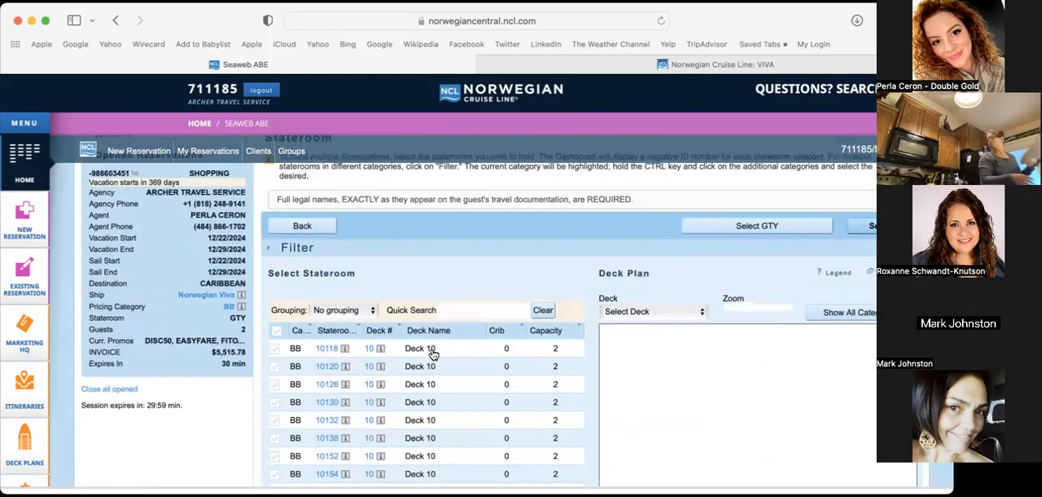
{"action": "mouse_move", "coordinate": [229, 347]}
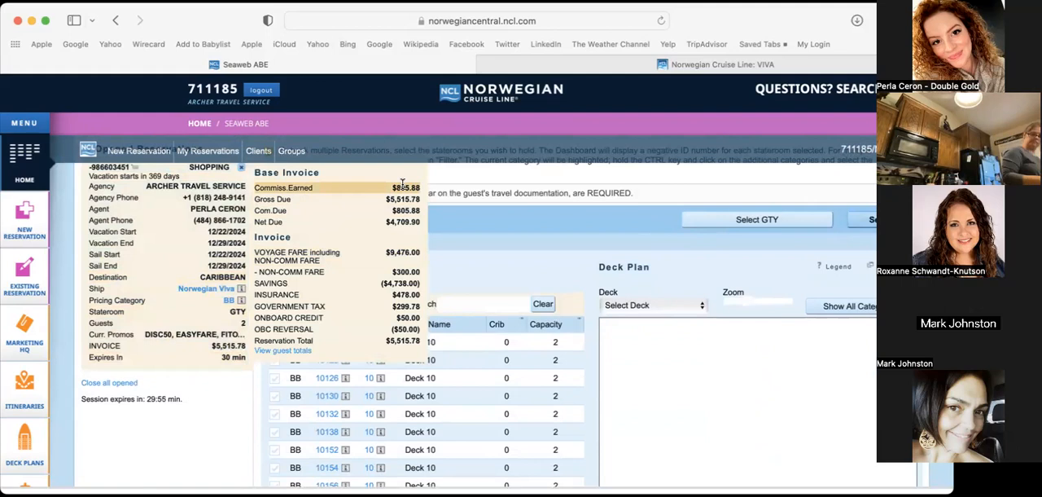
{"action": "scroll", "coordinate": [595, 251], "scroll_direction": "up", "scroll_amount": 2}
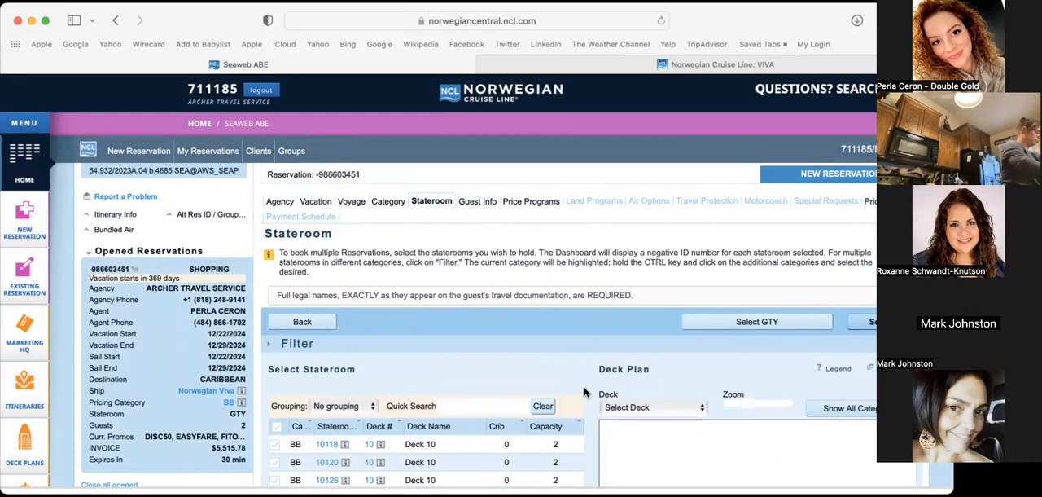
Set the stateroom deck plan to show Deck 11
{"action": "scroll", "coordinate": [588, 407], "scroll_direction": "down", "scroll_amount": 3}
{"action": "mouse_move", "coordinate": [308, 318]}
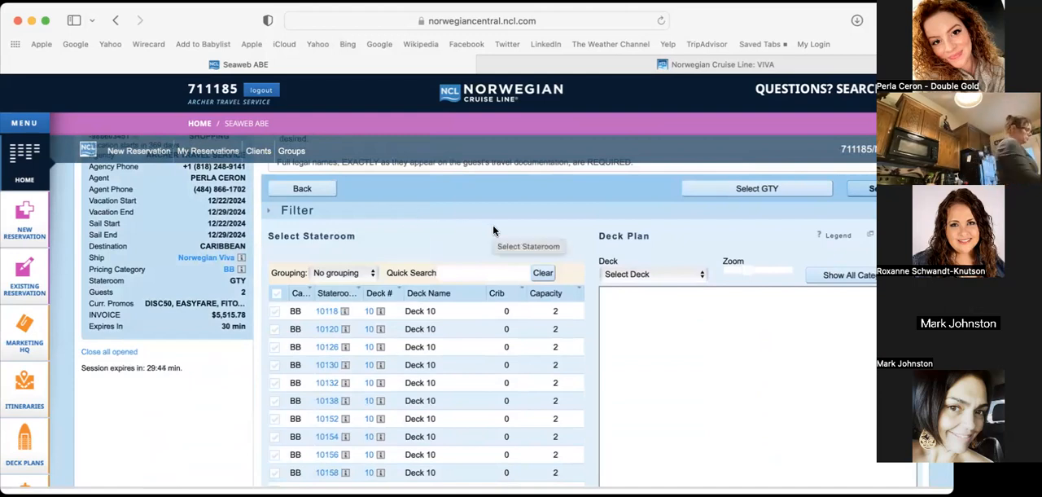
{"action": "left_click", "coordinate": [631, 274]}
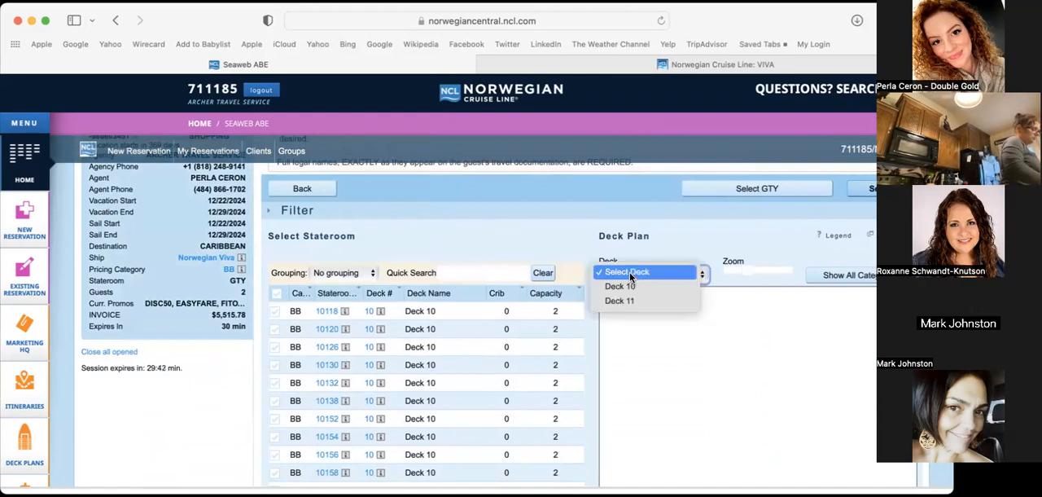
{"action": "left_click", "coordinate": [641, 301]}
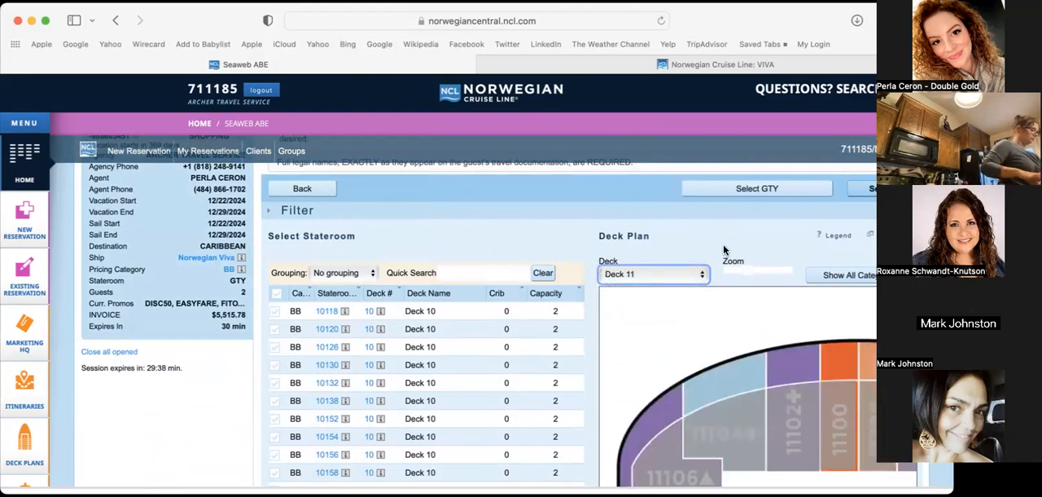
Zoom out the Deck 11 plan and examine it along the ship for available BB balcony staterooms
{"action": "left_click_drag", "start_coordinate": [737, 265], "coordinate": [727, 267]}
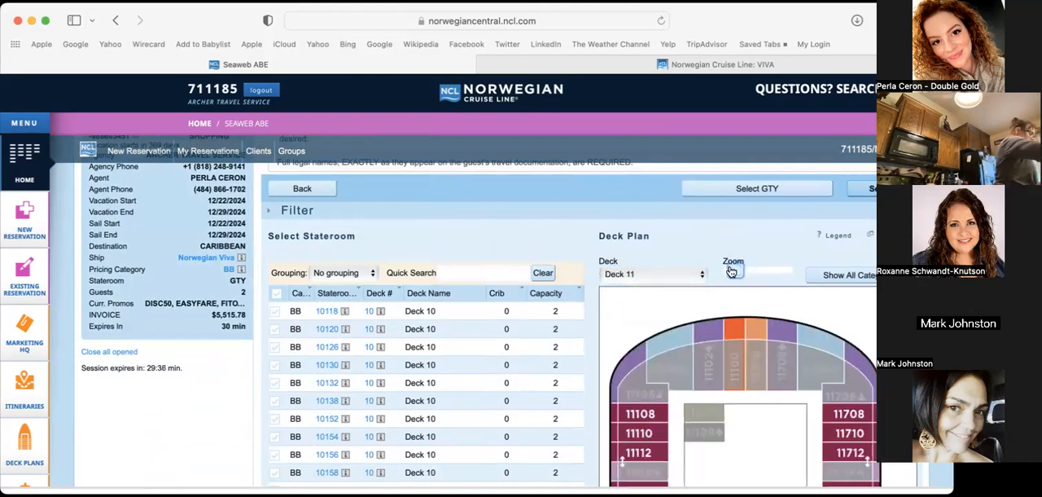
{"action": "scroll", "coordinate": [521, 325], "scroll_direction": "down", "scroll_amount": 3}
{"action": "scroll", "coordinate": [809, 303], "scroll_direction": "down", "scroll_amount": 5}
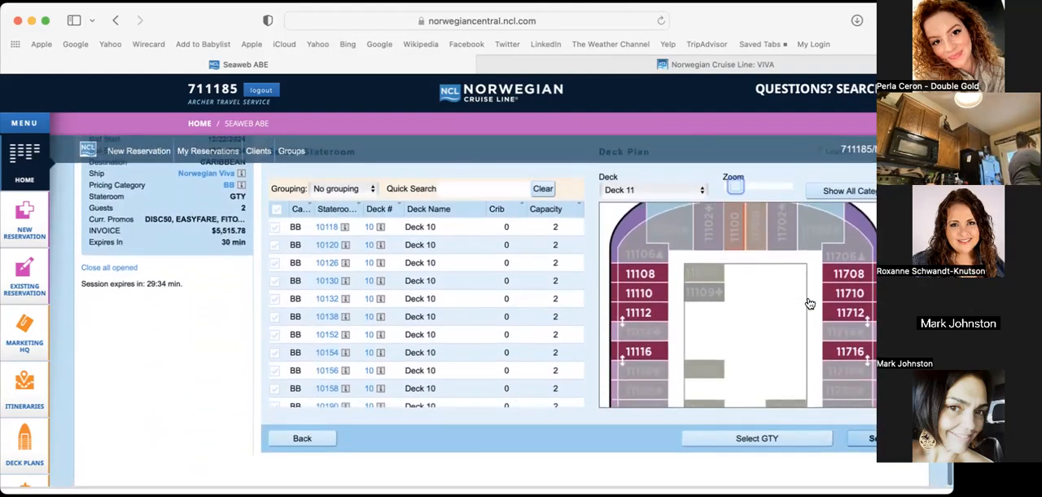
{"action": "scroll", "coordinate": [809, 302], "scroll_direction": "up", "scroll_amount": 4}
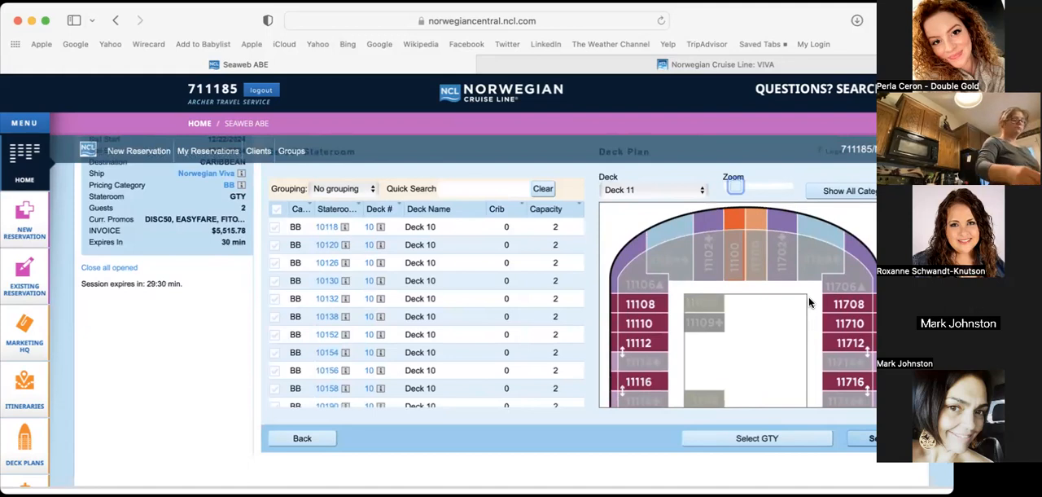
{"action": "scroll", "coordinate": [809, 303], "scroll_direction": "down", "scroll_amount": 2}
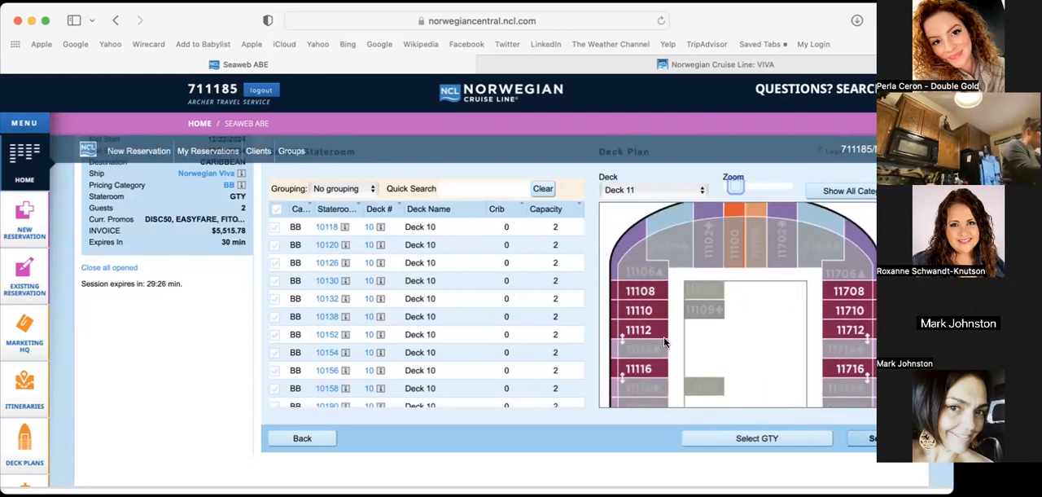
{"action": "scroll", "coordinate": [804, 338], "scroll_direction": "down", "scroll_amount": 10}
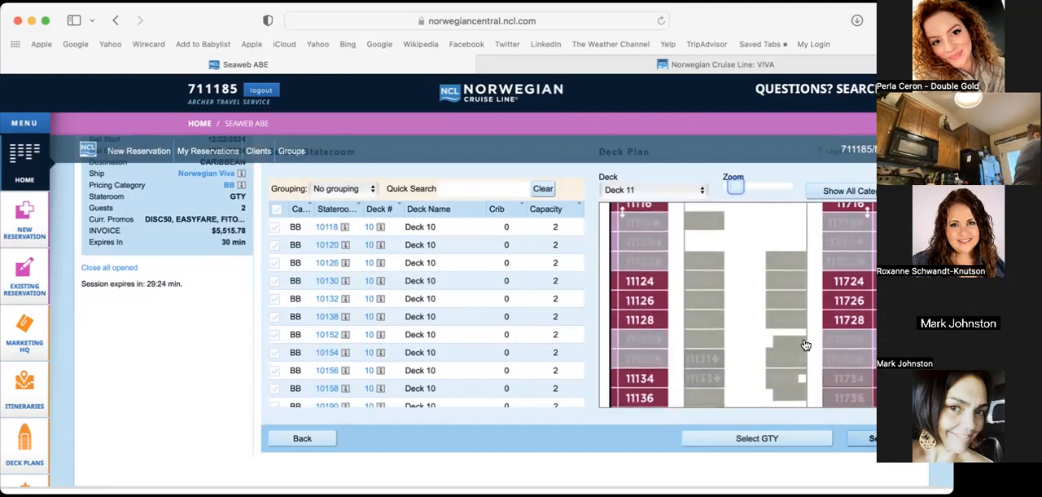
{"action": "scroll", "coordinate": [804, 338], "scroll_direction": "down", "scroll_amount": 10}
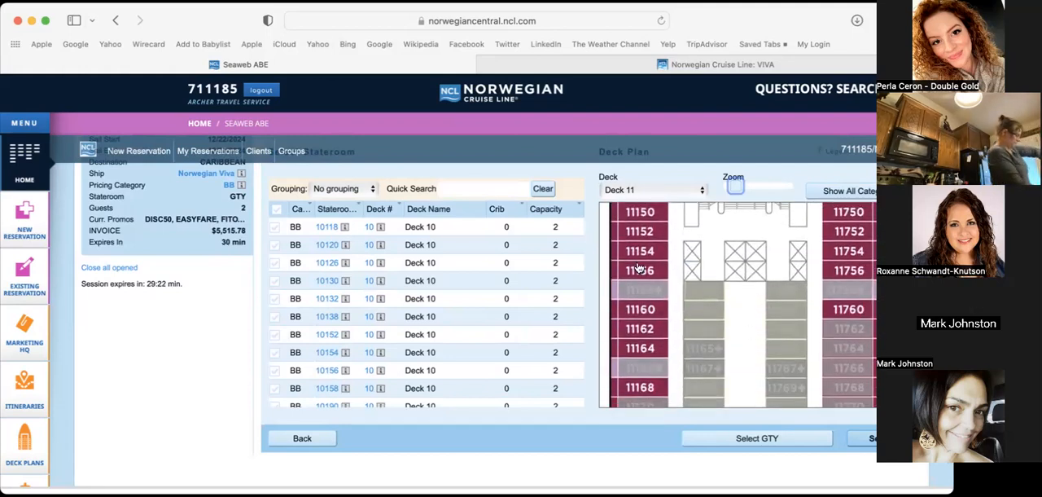
{"action": "scroll", "coordinate": [787, 346], "scroll_direction": "down", "scroll_amount": 10}
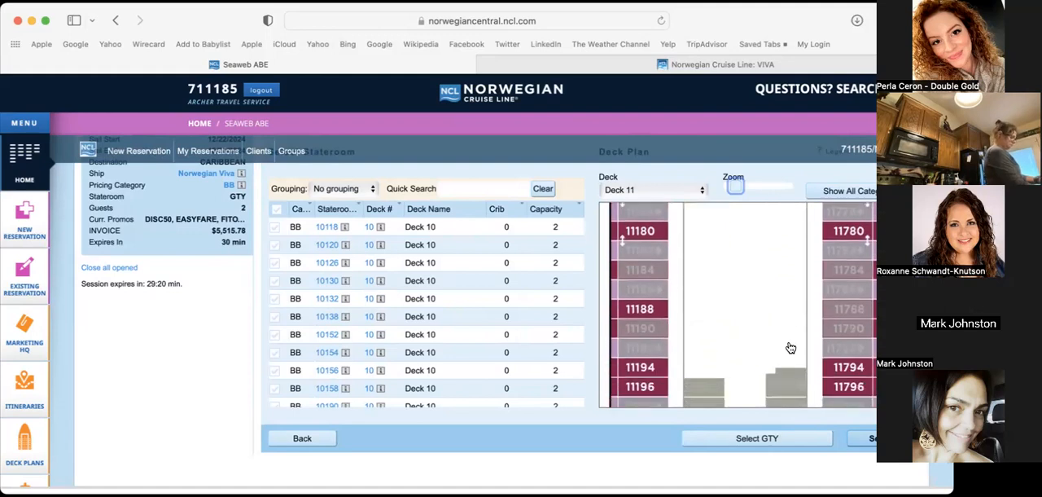
{"action": "scroll", "coordinate": [788, 346], "scroll_direction": "down", "scroll_amount": 10}
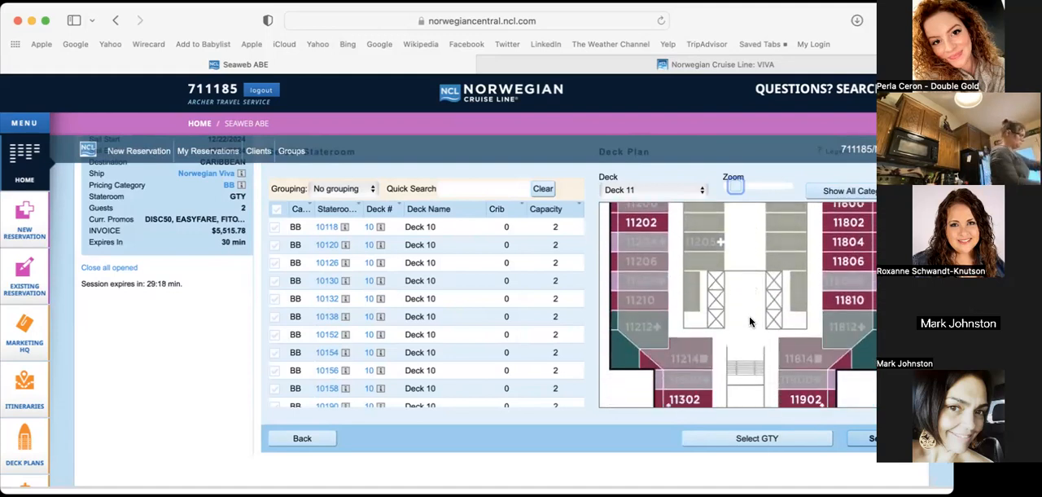
{"action": "scroll", "coordinate": [750, 322], "scroll_direction": "down", "scroll_amount": 5}
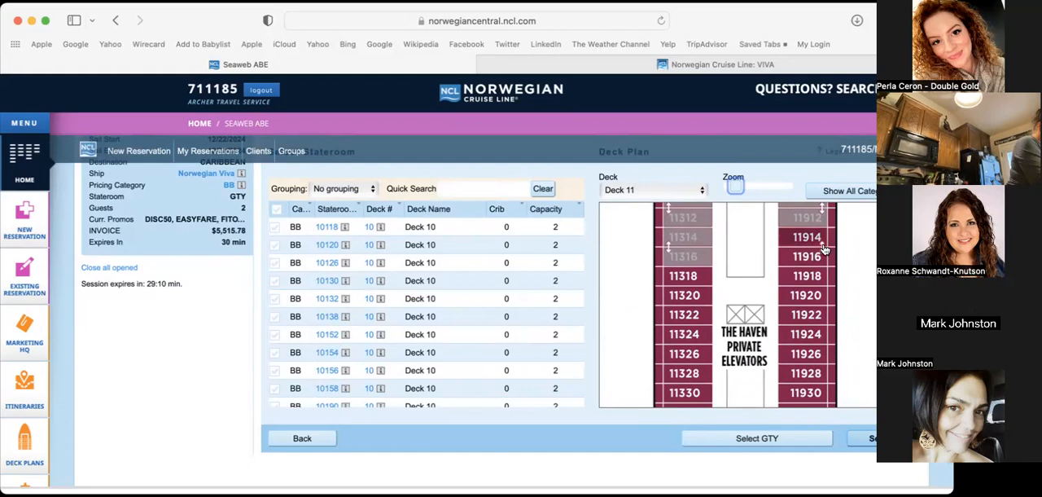
{"action": "scroll", "coordinate": [771, 261], "scroll_direction": "down", "scroll_amount": 10}
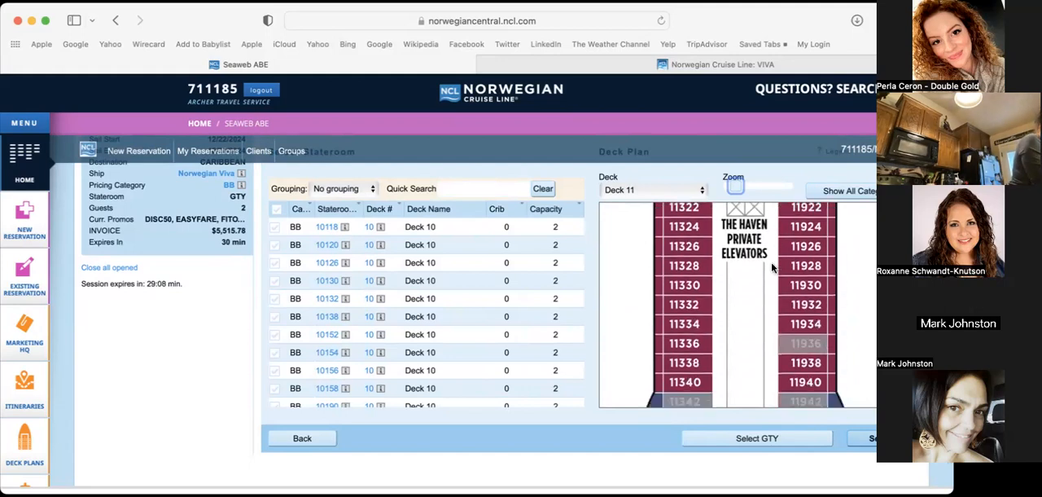
Return to the midship section of the Deck 11 plan and choose stateroom 11164 for the reservation
{"action": "scroll", "coordinate": [772, 262], "scroll_direction": "up", "scroll_amount": 5}
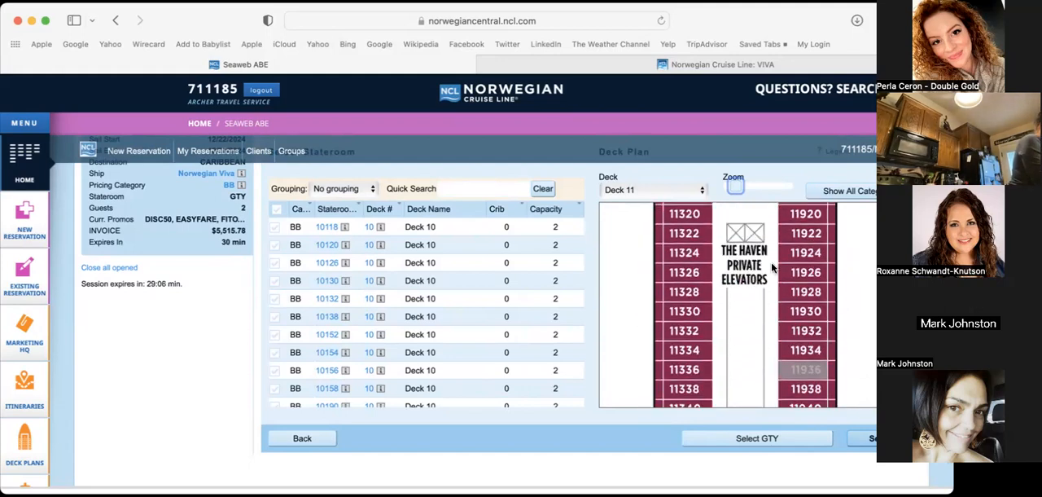
{"action": "scroll", "coordinate": [772, 223], "scroll_direction": "up", "scroll_amount": 8}
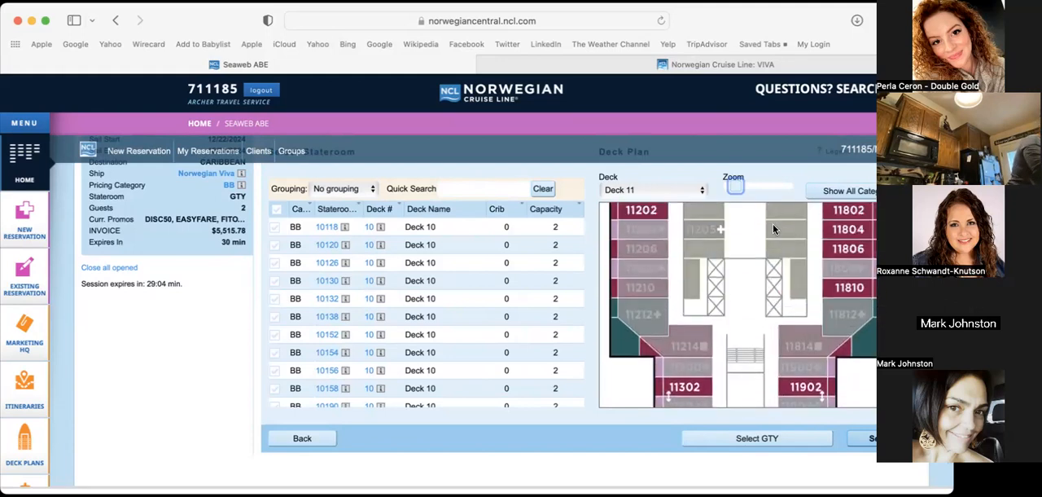
{"action": "scroll", "coordinate": [773, 223], "scroll_direction": "up", "scroll_amount": 2}
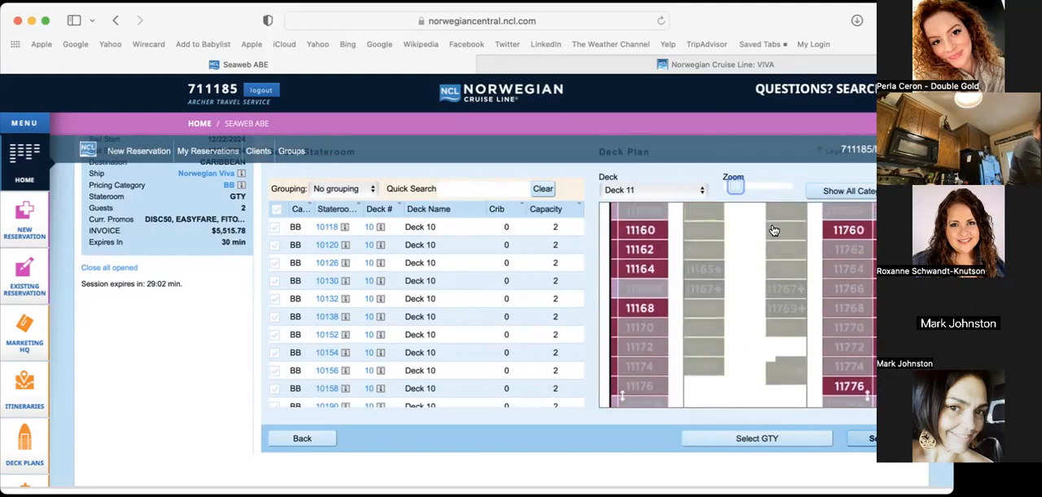
{"action": "scroll", "coordinate": [629, 280], "scroll_direction": "down", "scroll_amount": 4}
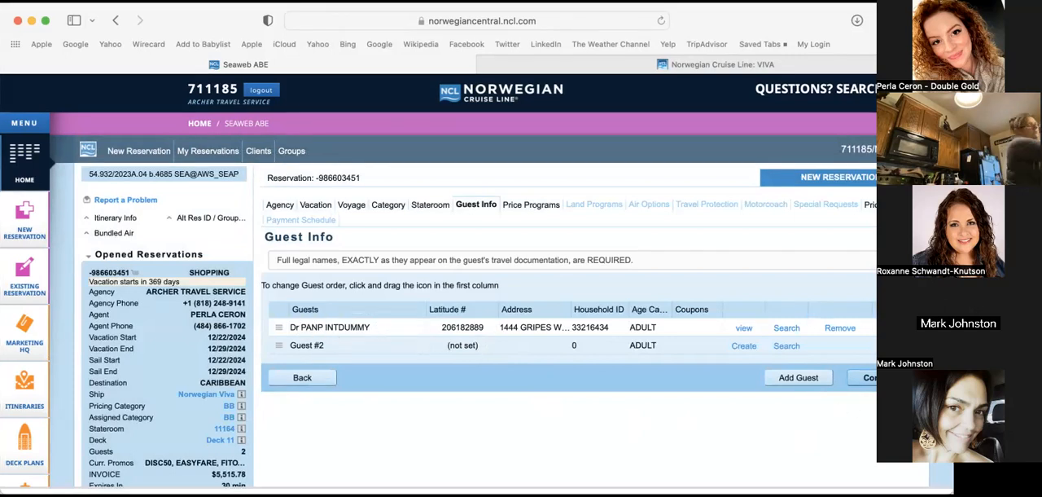
Remove the pre-filled first guest from the reservation and open a new client profile for the remaining adult guest
{"action": "left_click", "coordinate": [840, 328]}
{"action": "left_click", "coordinate": [532, 344]}
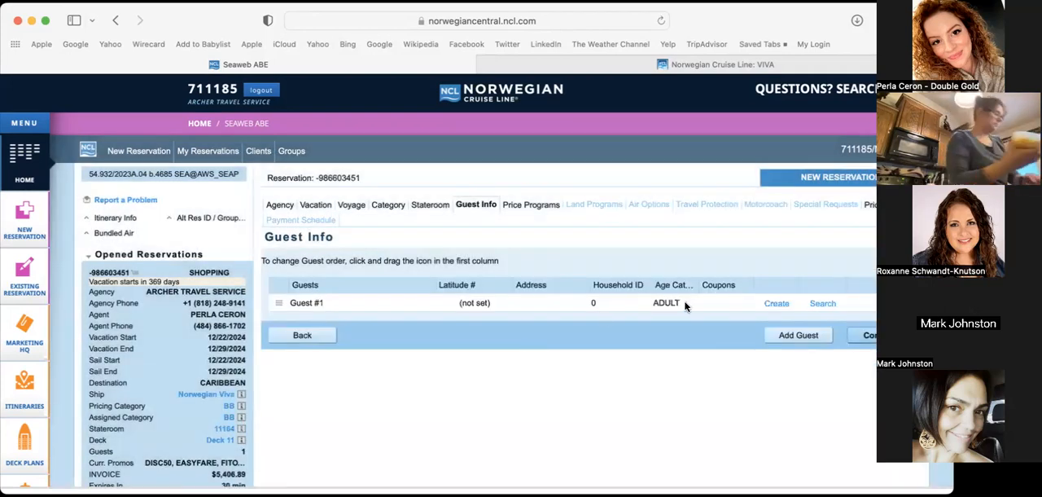
{"action": "left_click", "coordinate": [770, 305]}
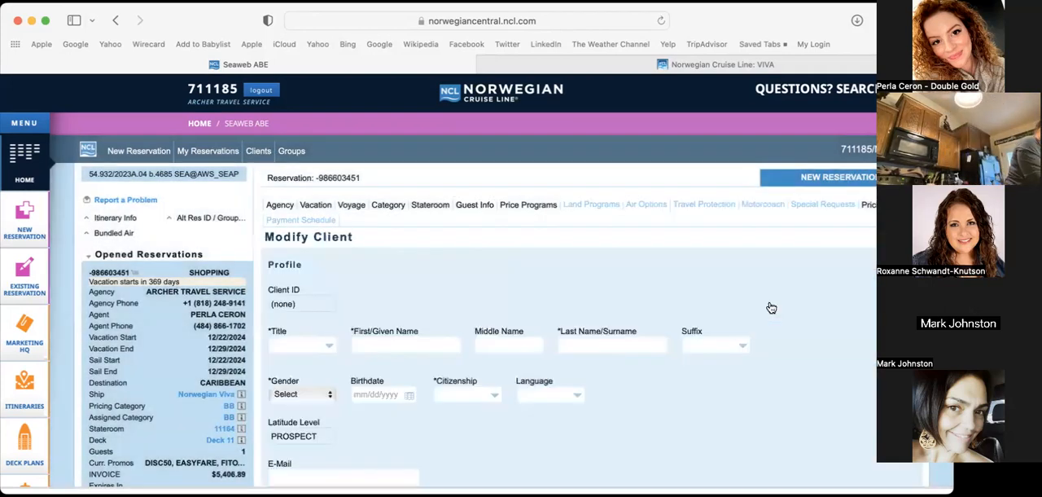
Set the new client's title to Mrs and enter the guest's first and last names
{"action": "scroll", "coordinate": [462, 267], "scroll_direction": "down", "scroll_amount": 3}
{"action": "left_click", "coordinate": [318, 231]}
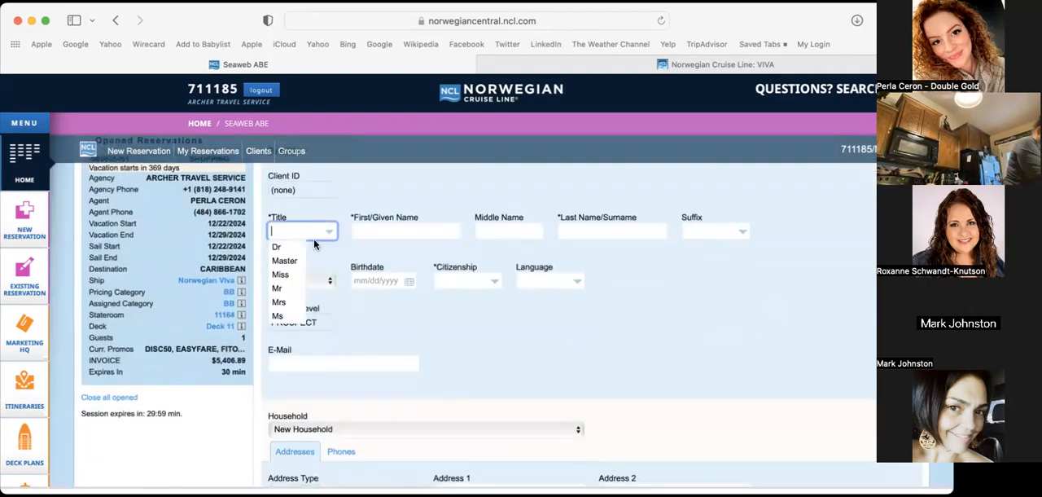
{"action": "left_click", "coordinate": [314, 298]}
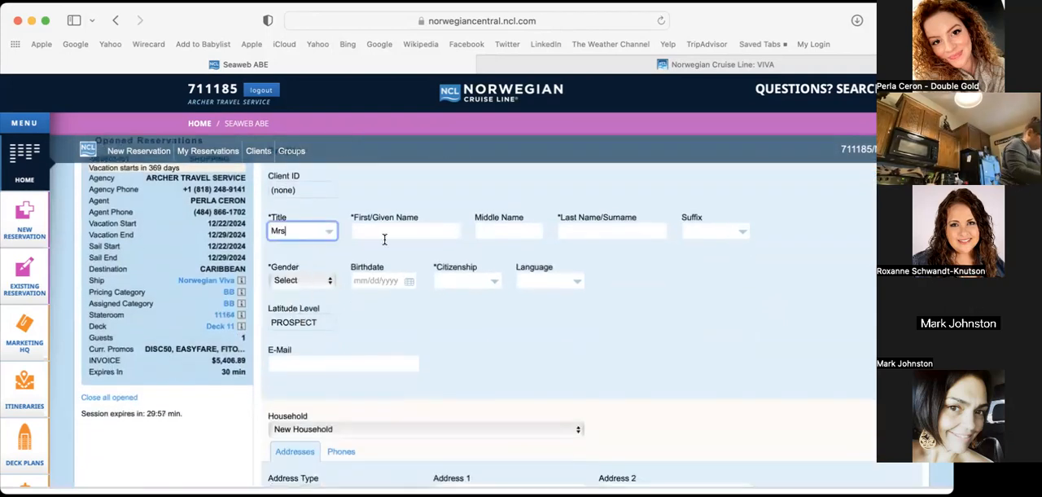
{"action": "left_click", "coordinate": [418, 224]}
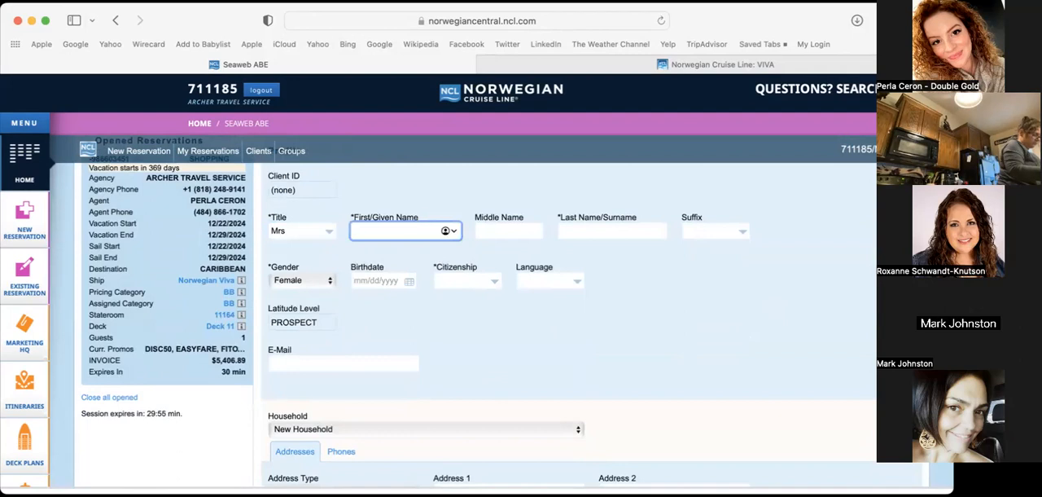
{"action": "key", "text": "Tab"}
{"action": "key", "text": "Tab"}
{"action": "type", "text": "Smith"}
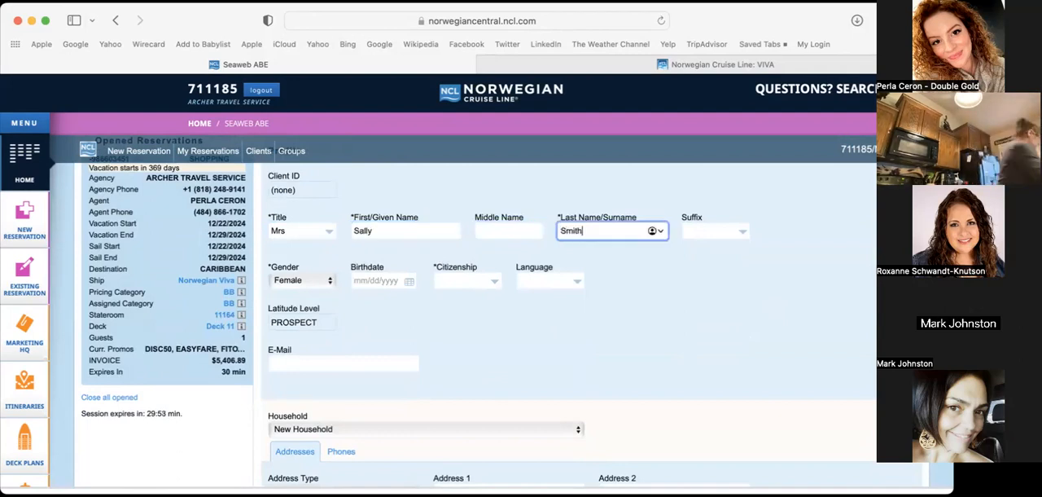
Enter the guest's date of birth in the client profile using the calendar
{"action": "left_click", "coordinate": [394, 281]}
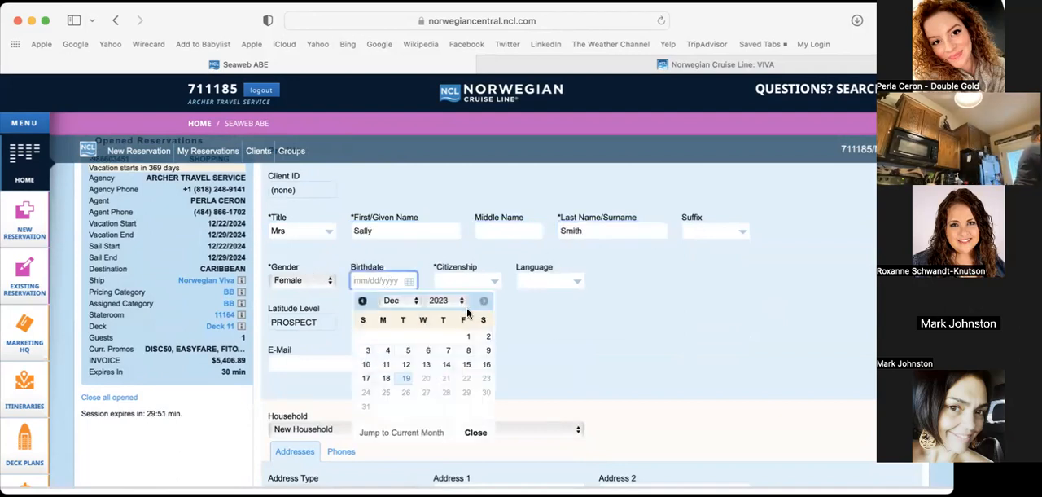
{"action": "left_click", "coordinate": [454, 304]}
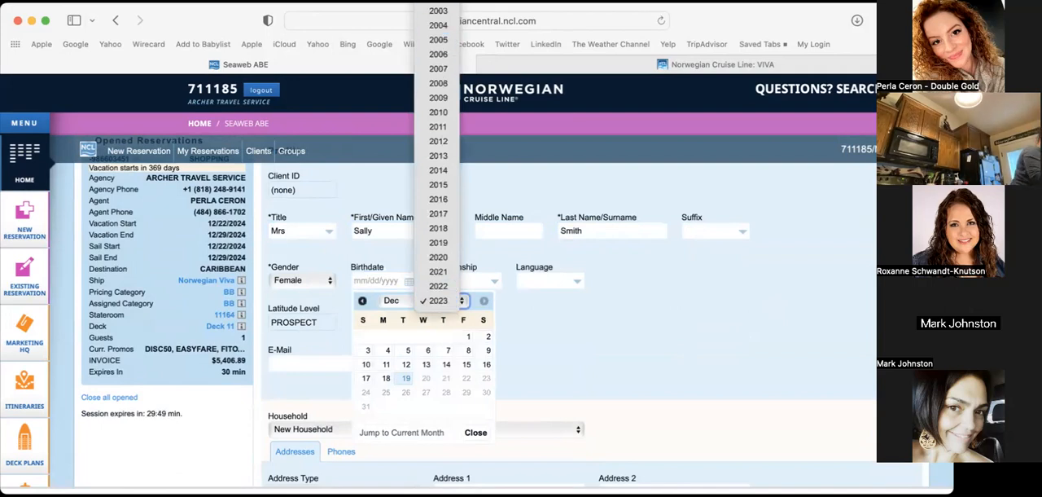
{"action": "scroll", "coordinate": [454, 304], "scroll_direction": "up", "scroll_amount": 5}
{"action": "scroll", "coordinate": [440, 104], "scroll_direction": "up", "scroll_amount": 3}
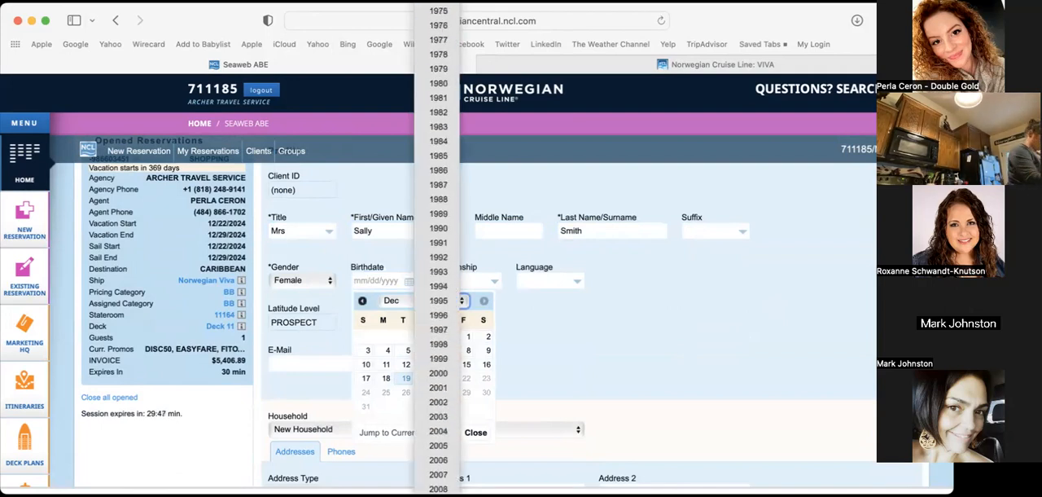
{"action": "left_click", "coordinate": [440, 99]}
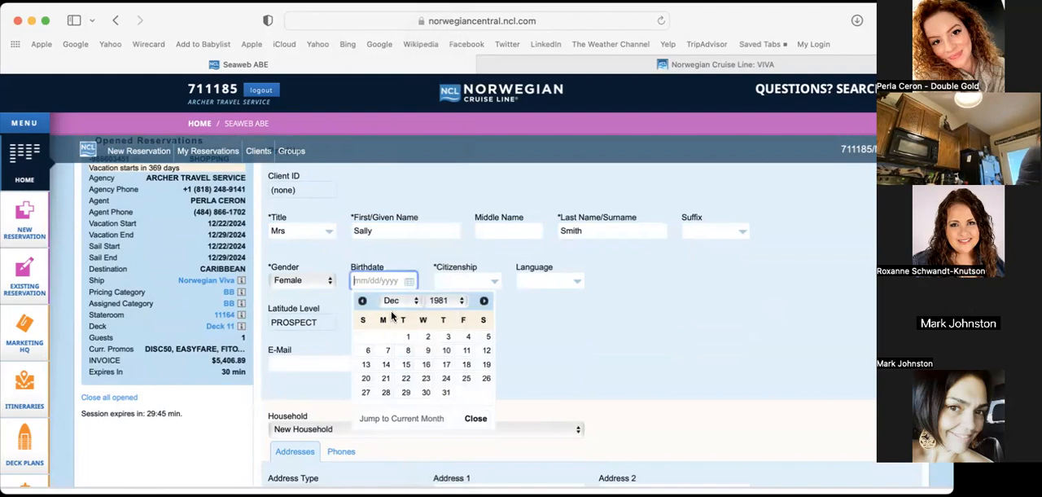
{"action": "left_click", "coordinate": [408, 336]}
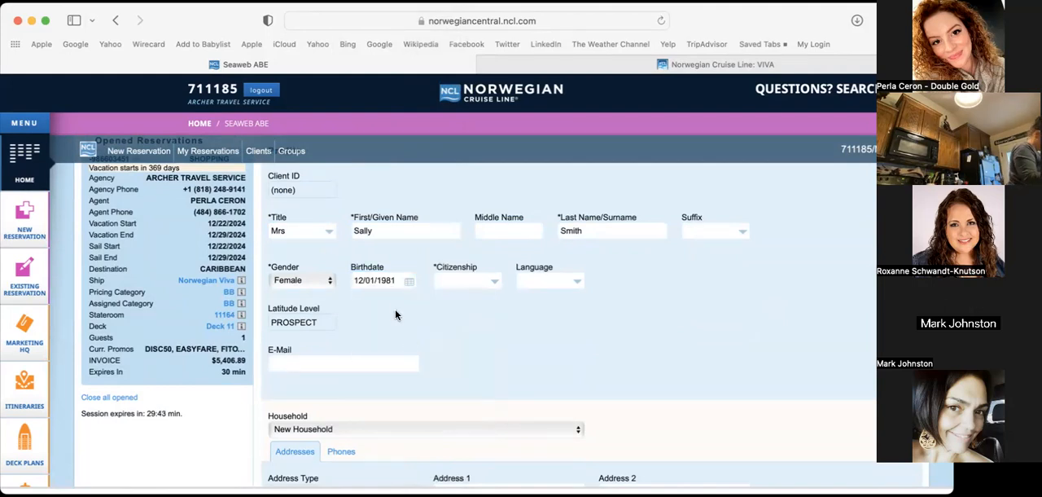
Set the guest's citizenship to US (United States) and the language to ENG
{"action": "left_click", "coordinate": [464, 281]}
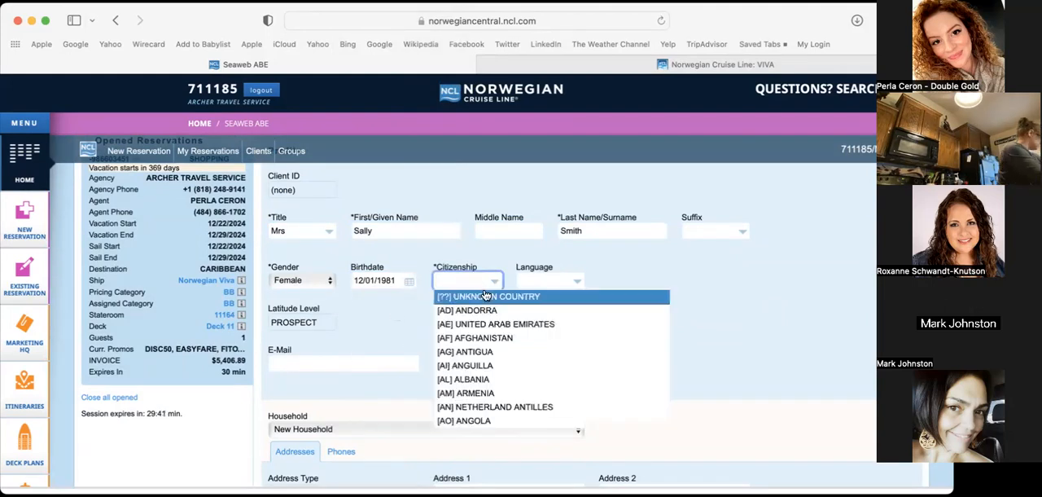
{"action": "type", "text": "unit"}
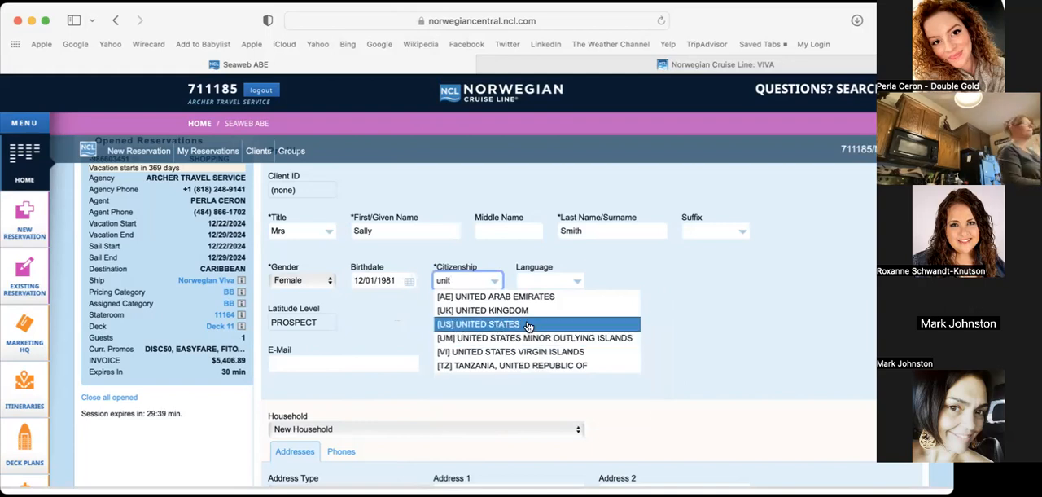
{"action": "left_click", "coordinate": [529, 325]}
{"action": "left_click", "coordinate": [539, 283]}
{"action": "type", "text": "eng"}
{"action": "key", "text": "Return"}
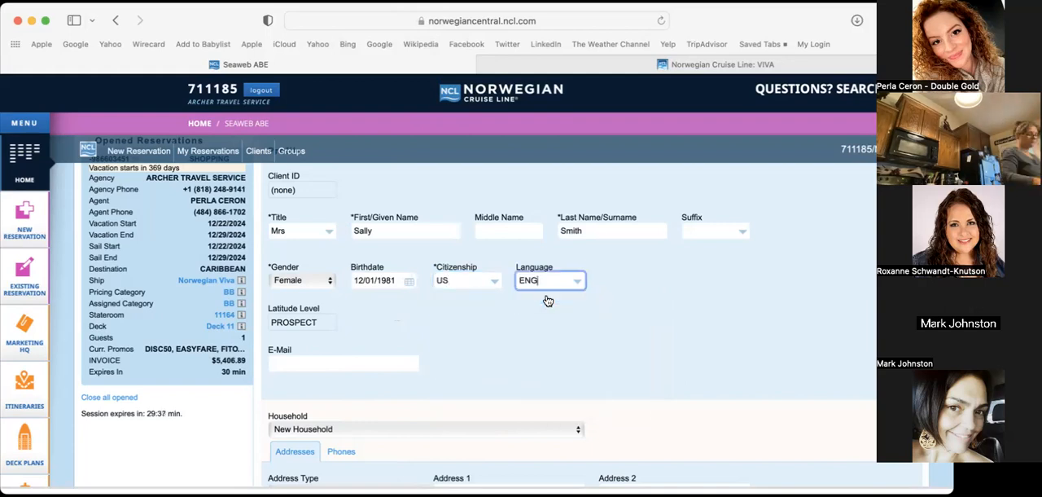
Fill in the guest's e-mail address in the client profile
{"action": "scroll", "coordinate": [439, 308], "scroll_direction": "down", "scroll_amount": 1}
{"action": "left_click", "coordinate": [369, 330]}
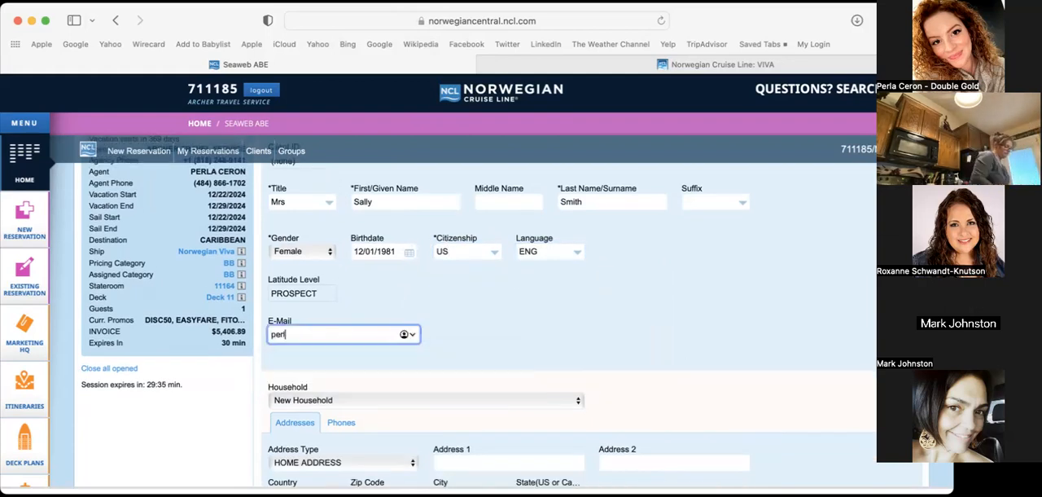
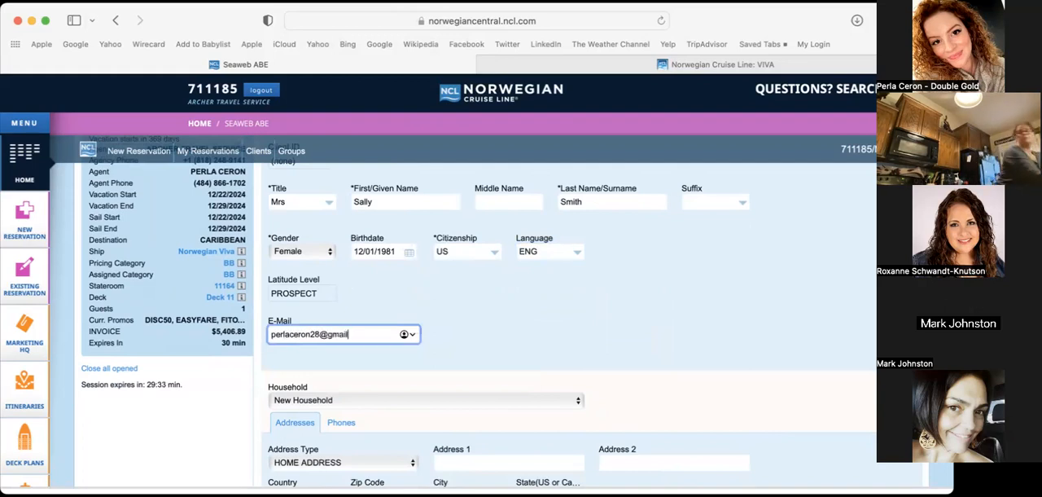
{"action": "left_click", "coordinate": [488, 320]}
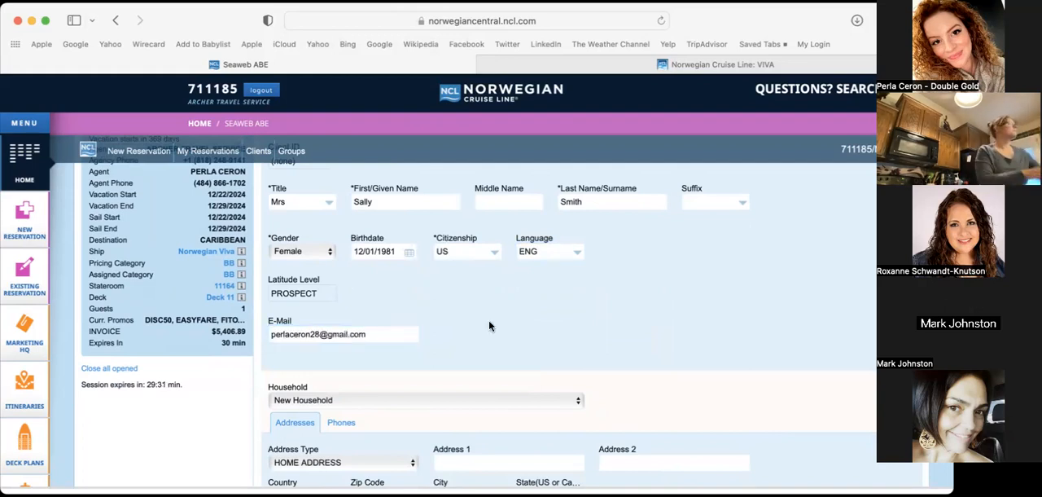
Keep the guest in a new household and fill in the street line of the home address
{"action": "scroll", "coordinate": [488, 320], "scroll_direction": "down", "scroll_amount": 2}
{"action": "left_click", "coordinate": [346, 325]}
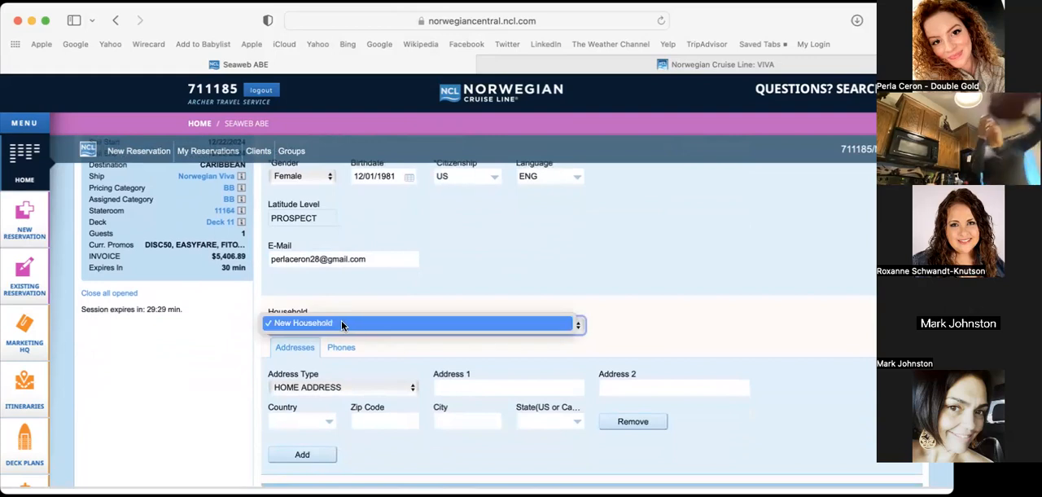
{"action": "left_click", "coordinate": [413, 271]}
{"action": "scroll", "coordinate": [411, 302], "scroll_direction": "down", "scroll_amount": 1}
{"action": "left_click", "coordinate": [444, 348]}
{"action": "type", "text": "1234"}
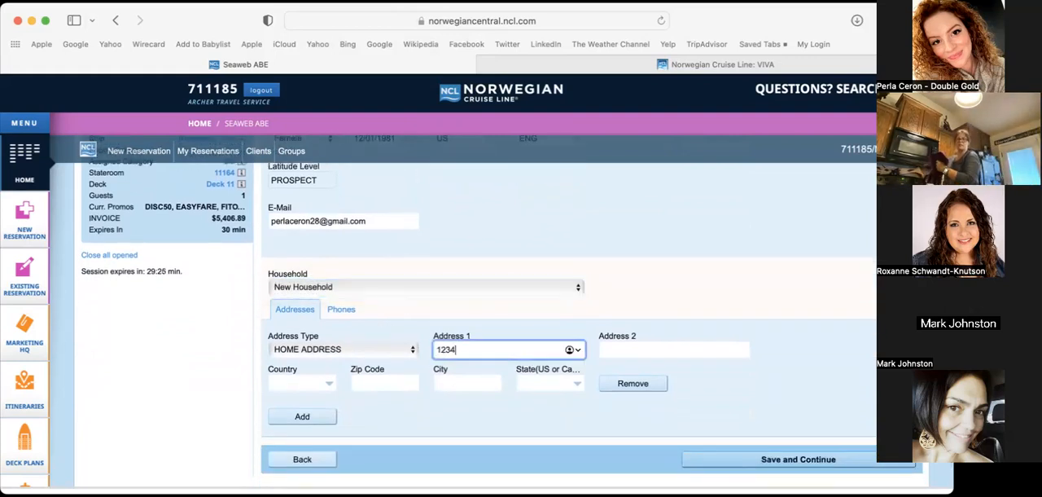
{"action": "type", "text": " NoW"}
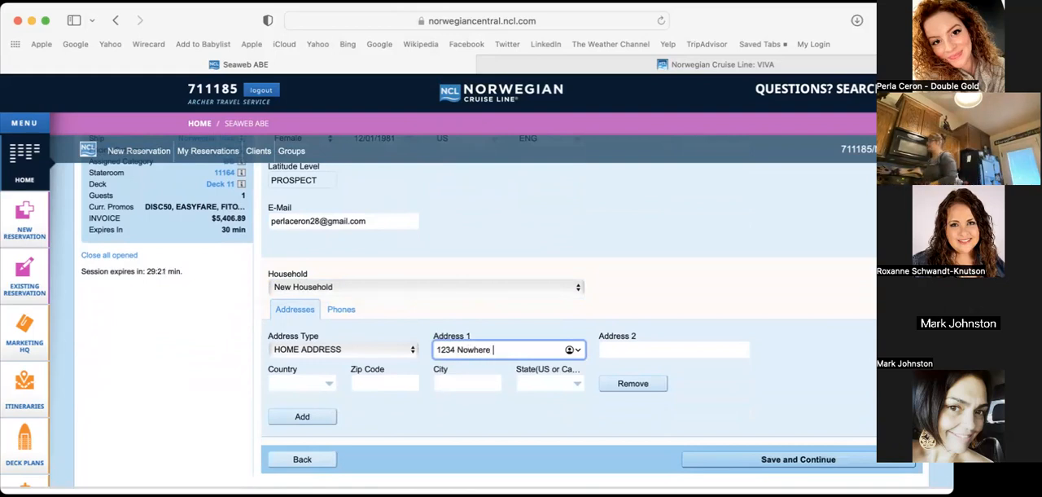
{"action": "key", "text": "Tab"}
Set the home address country to US and complete the guest's zip code, city and state
{"action": "left_click", "coordinate": [313, 381]}
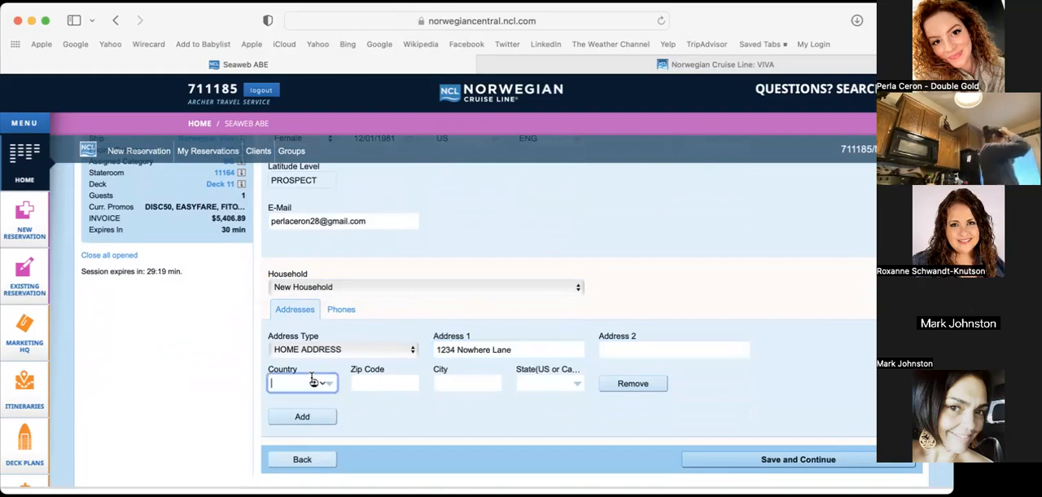
{"action": "type", "text": "U"}
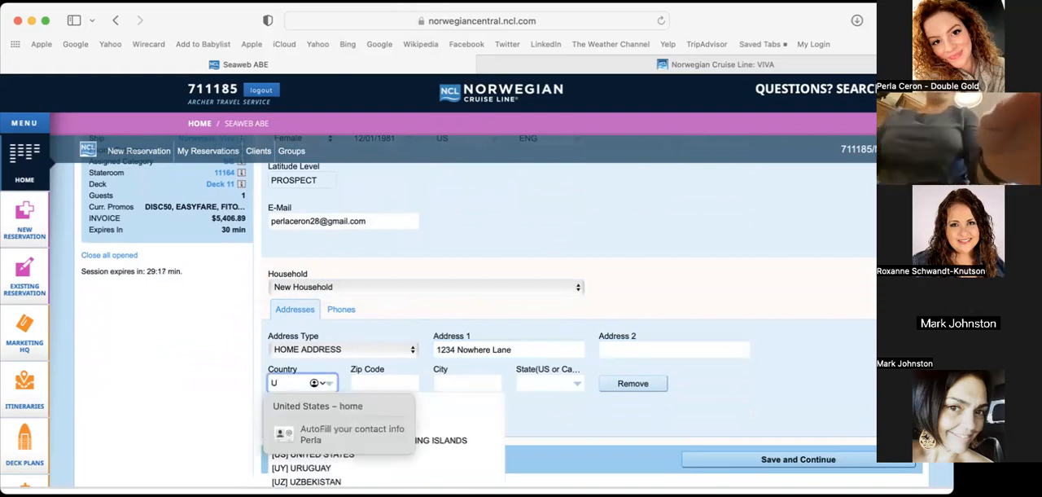
{"action": "left_click", "coordinate": [372, 457]}
{"action": "left_click", "coordinate": [378, 382]}
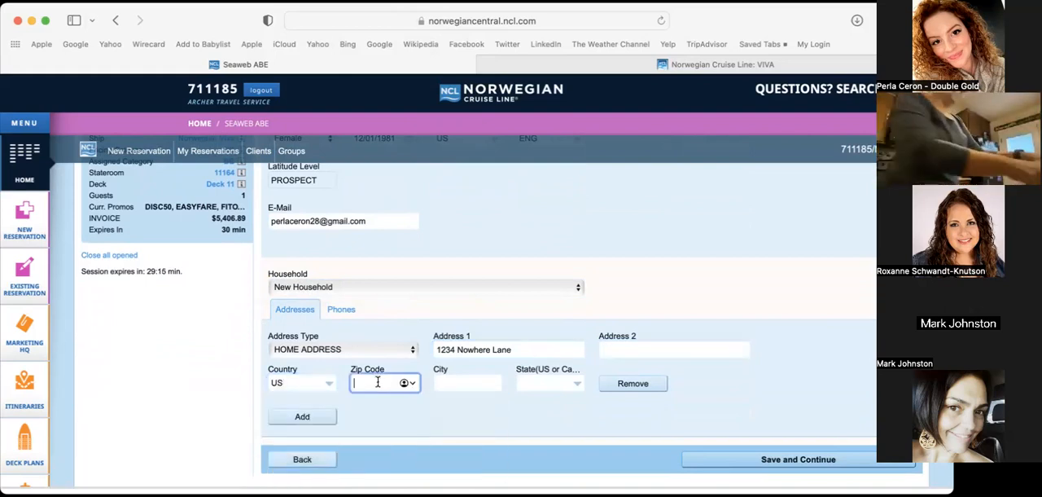
{"action": "type", "text": "13456"}
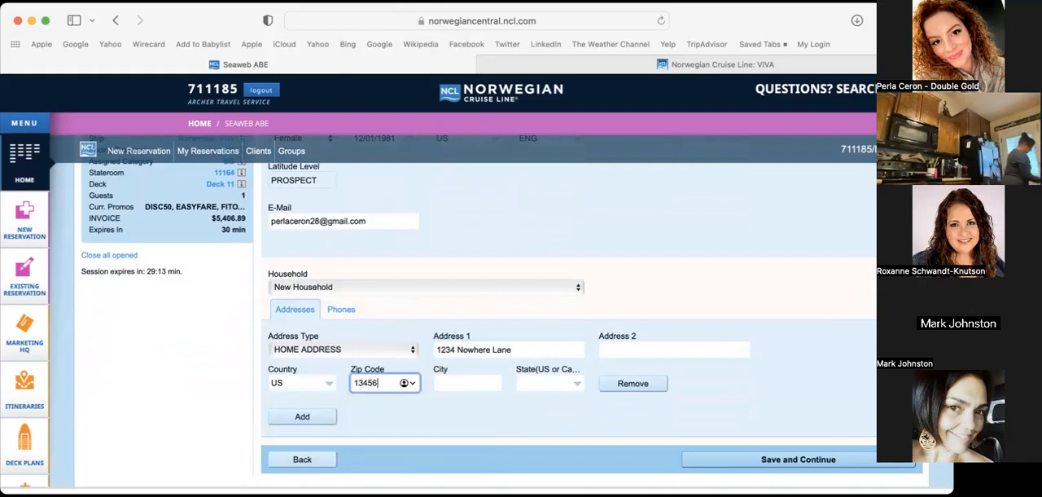
{"action": "left_click", "coordinate": [444, 387]}
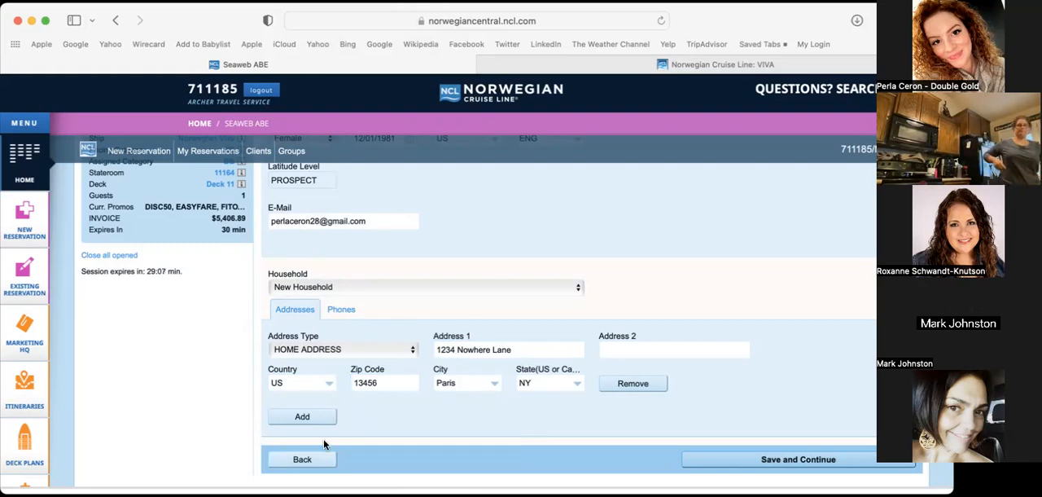
{"action": "left_click", "coordinate": [301, 421]}
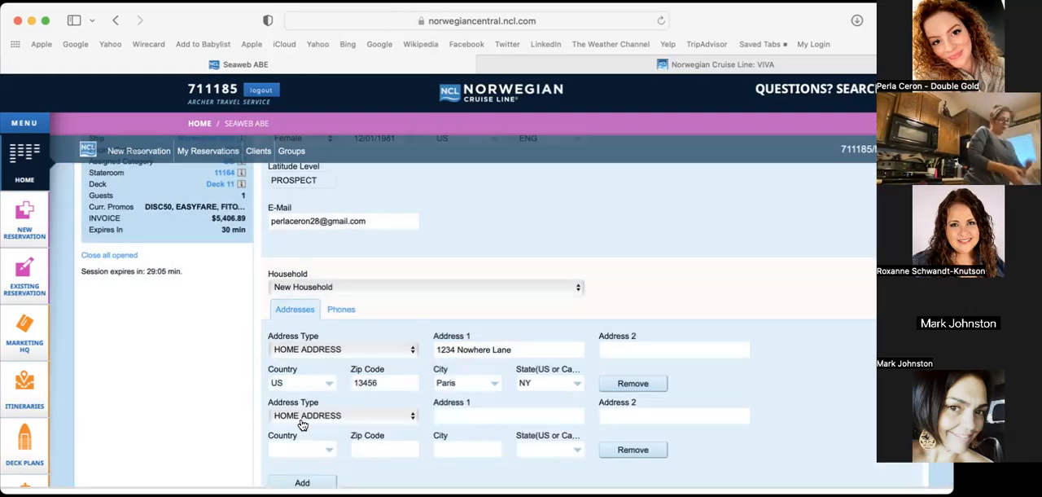
{"action": "scroll", "coordinate": [256, 360], "scroll_direction": "down", "scroll_amount": 2}
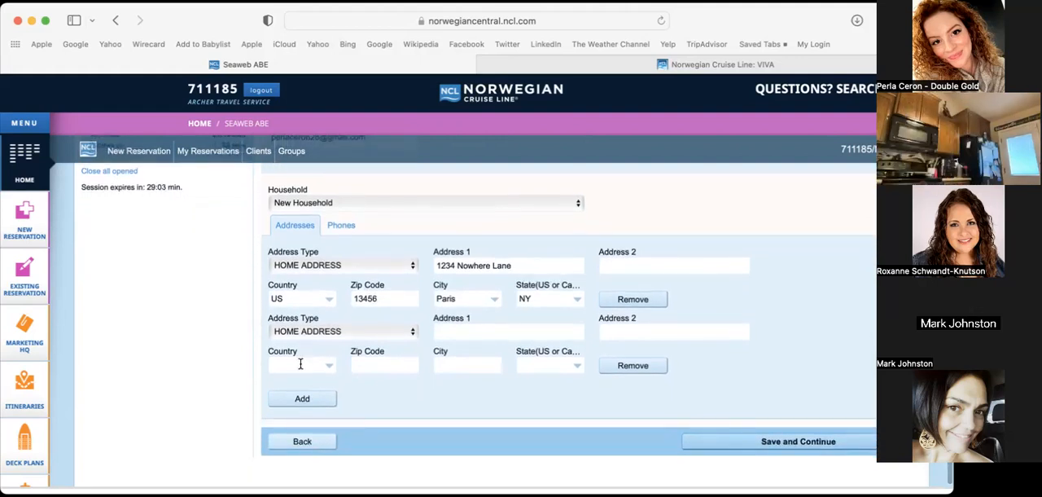
{"action": "left_click", "coordinate": [652, 368]}
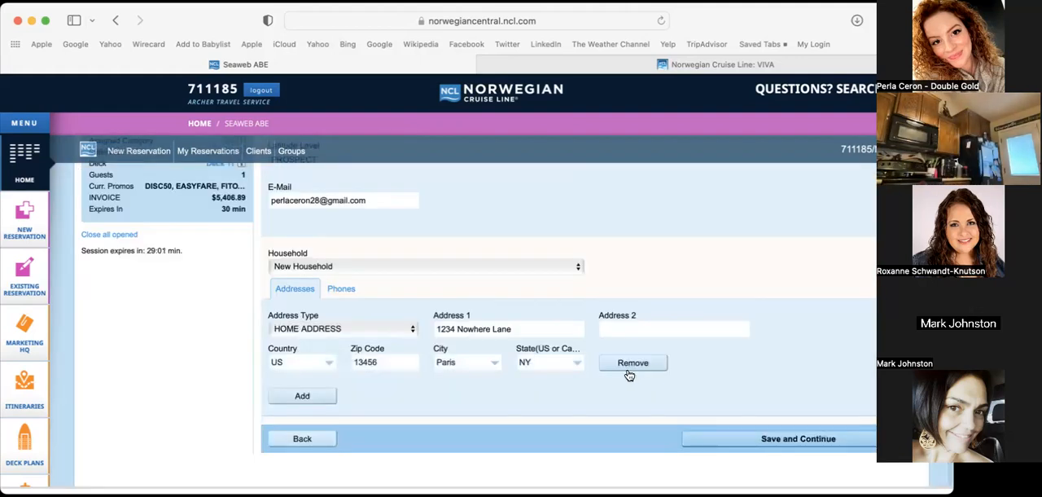
Keep New Household as the guest's household and save the client profile
{"action": "left_click", "coordinate": [347, 260]}
{"action": "left_click", "coordinate": [353, 266]}
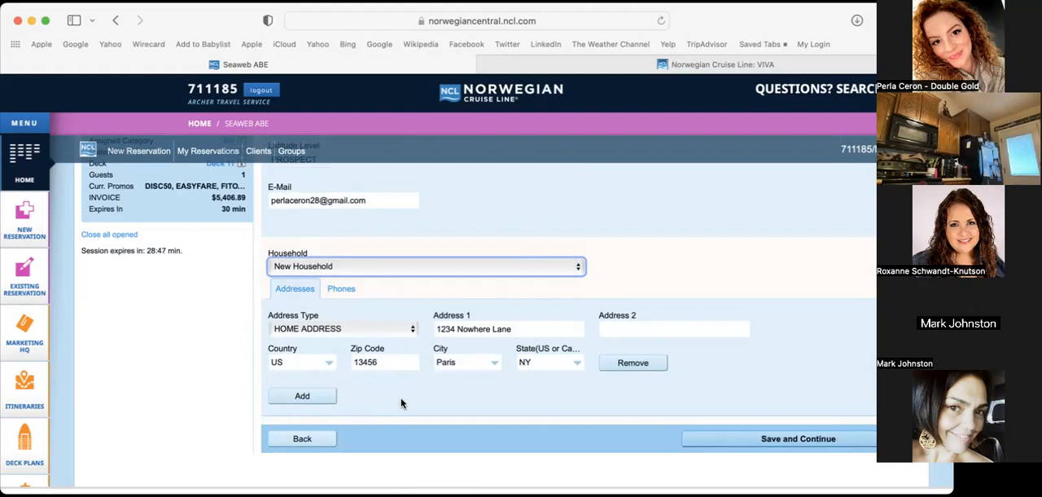
{"action": "left_click", "coordinate": [778, 442]}
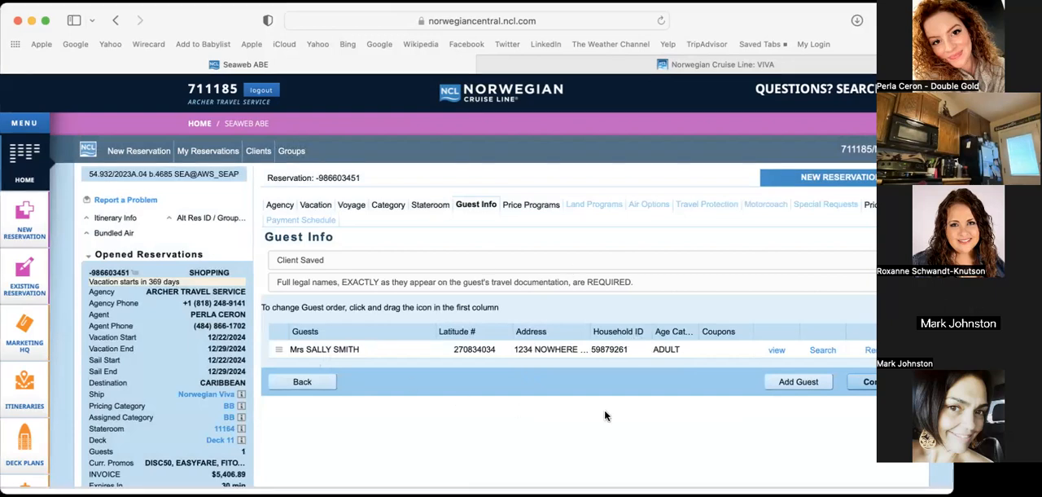
Add a second guest to the reservation and create a client profile with title Mr and the guest's first and last names
{"action": "left_click", "coordinate": [816, 386]}
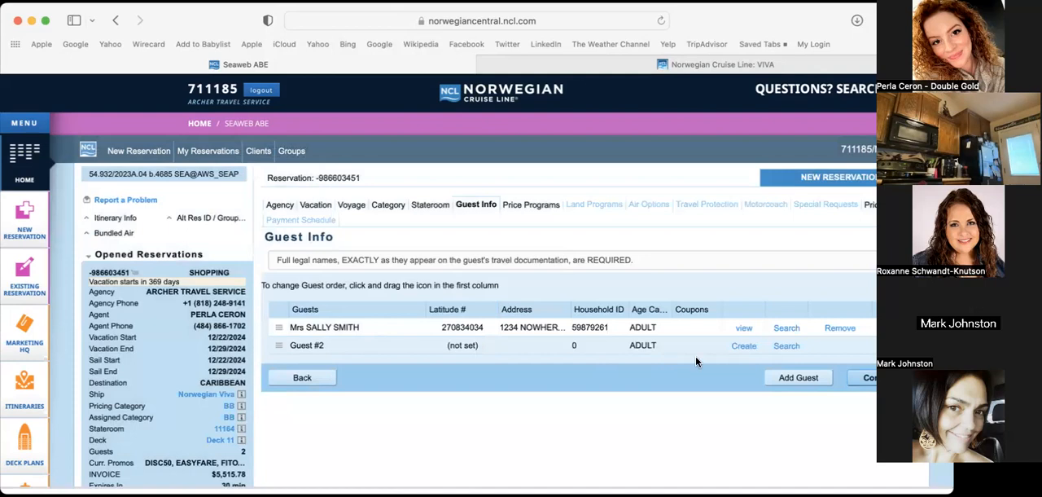
{"action": "left_click", "coordinate": [744, 345]}
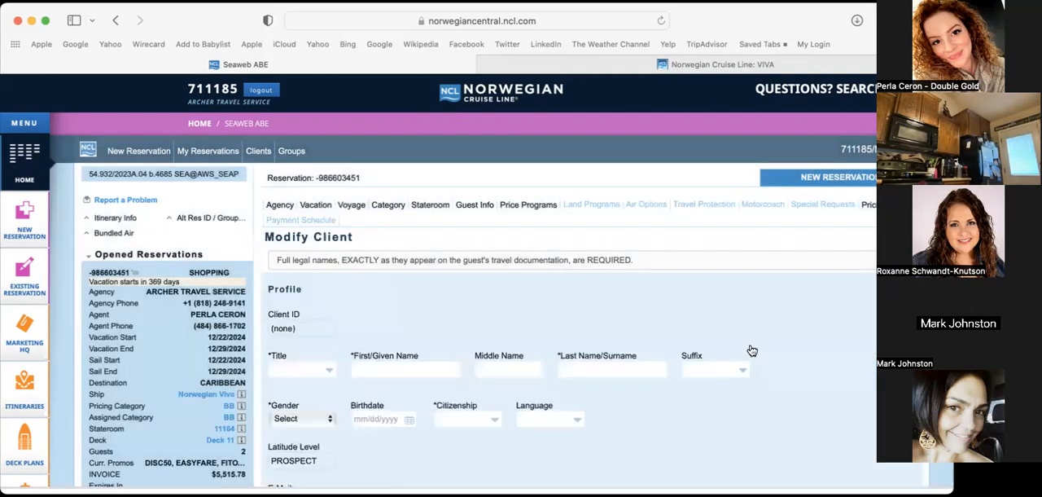
{"action": "left_click", "coordinate": [331, 368]}
{"action": "left_click", "coordinate": [285, 392]}
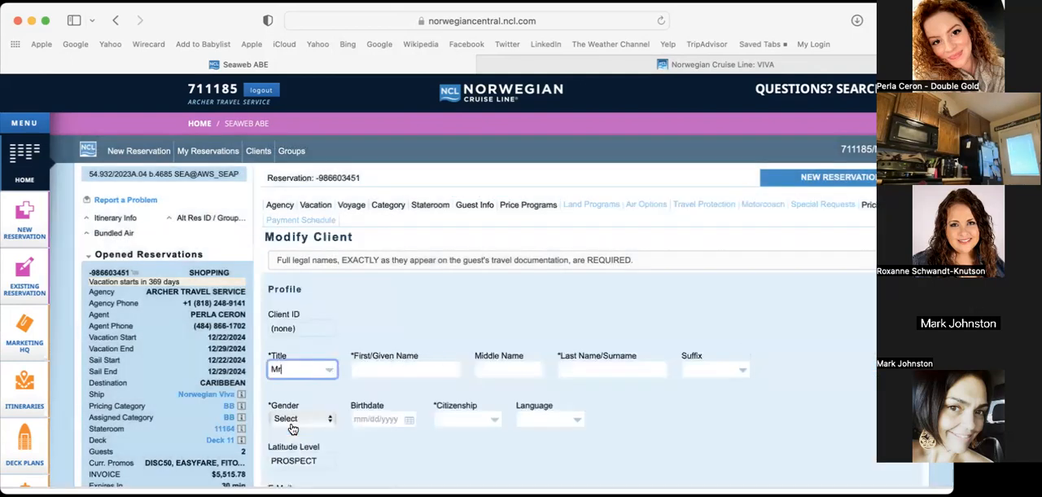
{"action": "left_click", "coordinate": [391, 370]}
{"action": "key", "text": "Tab"}
{"action": "key", "text": "Tab"}
{"action": "type", "text": "Smi"}
{"action": "scroll", "coordinate": [371, 370], "scroll_direction": "down", "scroll_amount": 3}
Enter the second guest's date of birth using the calendar
{"action": "left_click", "coordinate": [383, 320]}
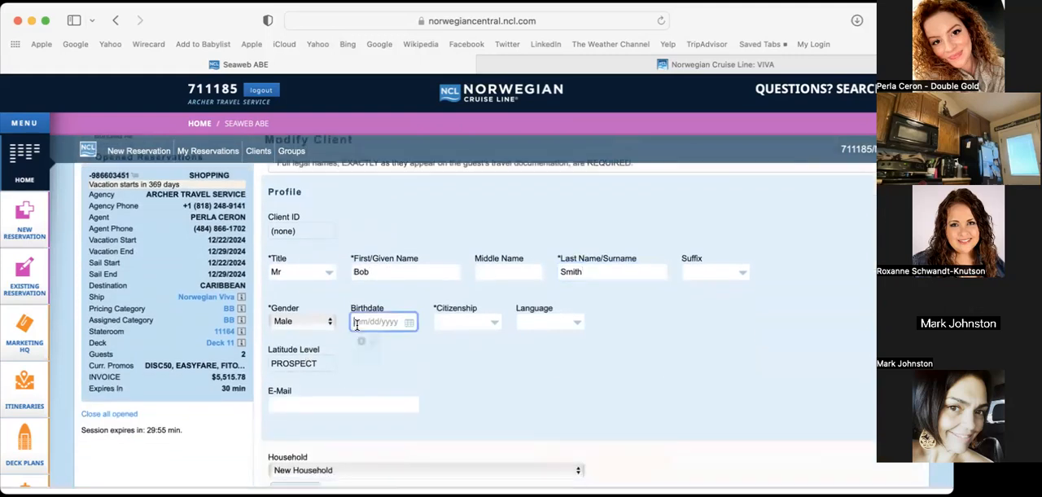
{"action": "left_click", "coordinate": [403, 340]}
{"action": "left_click", "coordinate": [397, 328]}
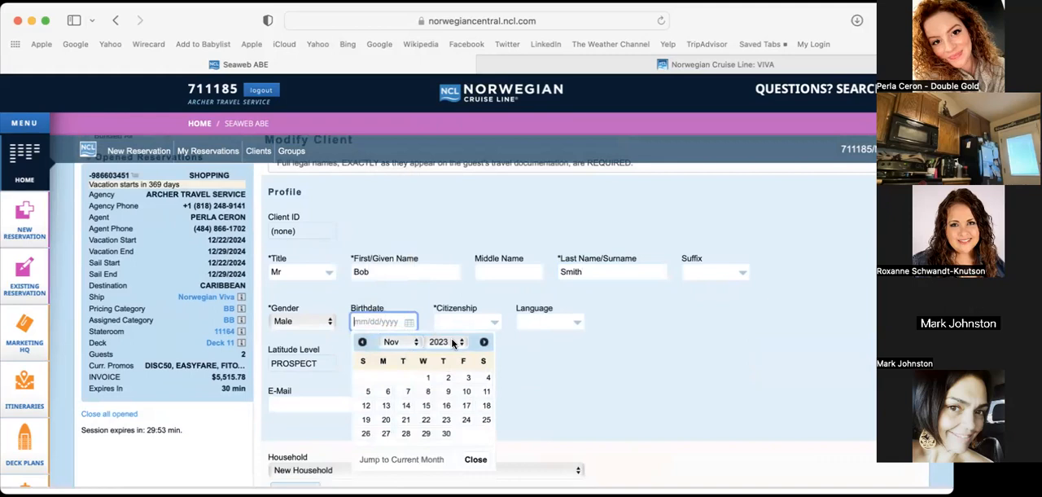
{"action": "left_click", "coordinate": [455, 341]}
{"action": "scroll", "coordinate": [438, 244], "scroll_direction": "up", "scroll_amount": 5}
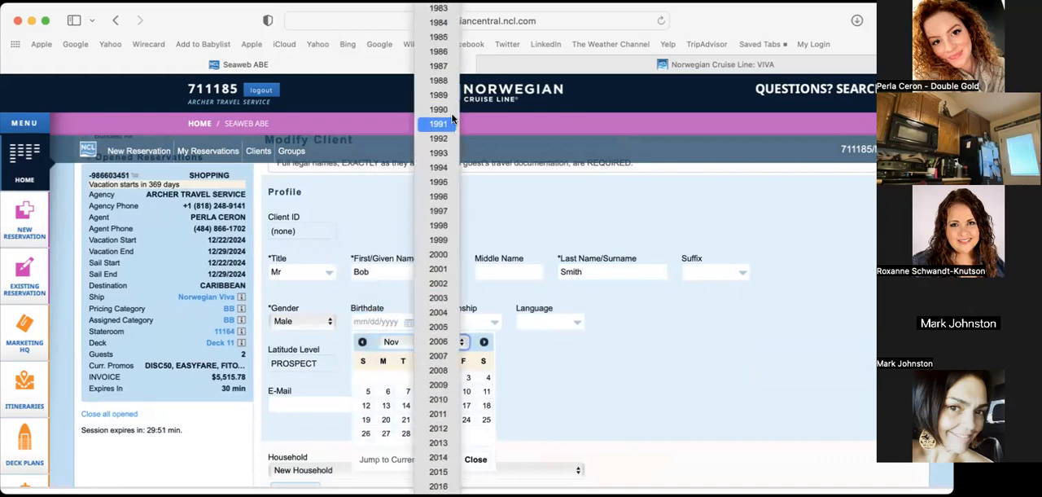
{"action": "scroll", "coordinate": [439, 244], "scroll_direction": "up", "scroll_amount": 2}
{"action": "left_click", "coordinate": [444, 364]}
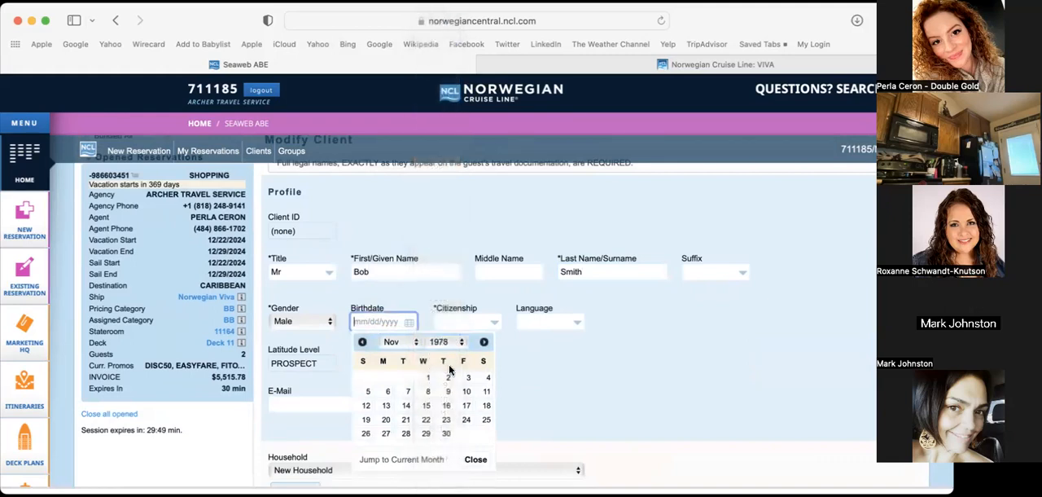
{"action": "left_click", "coordinate": [444, 377]}
Set the second guest's citizenship to US and the language to ENG
{"action": "left_click", "coordinate": [477, 319]}
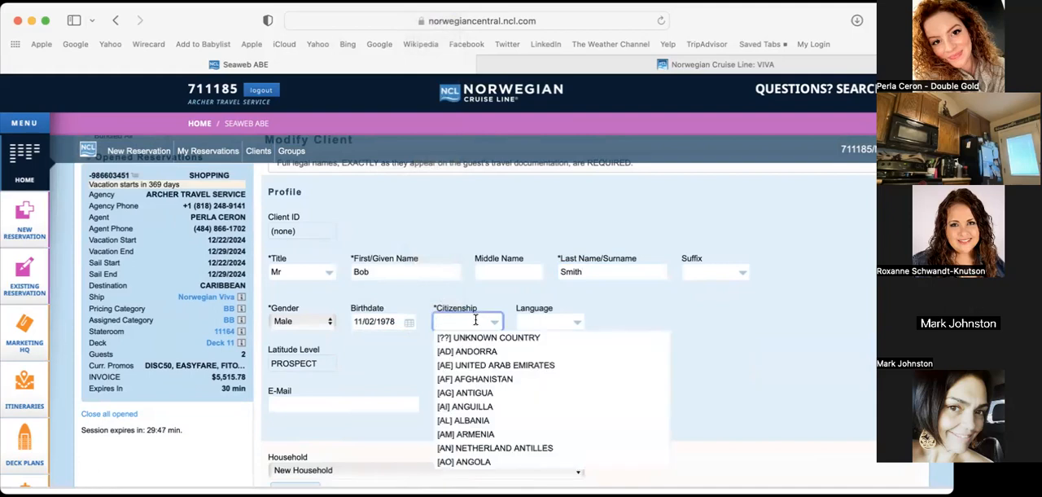
{"action": "type", "text": "us"}
{"action": "left_click", "coordinate": [562, 365]}
{"action": "left_click", "coordinate": [537, 320]}
{"action": "type", "text": "eng"}
{"action": "left_click", "coordinate": [544, 334]}
Assign the second guest to the first guest's existing household, save the profile and continue to the price programs
{"action": "scroll", "coordinate": [422, 376], "scroll_direction": "down", "scroll_amount": 5}
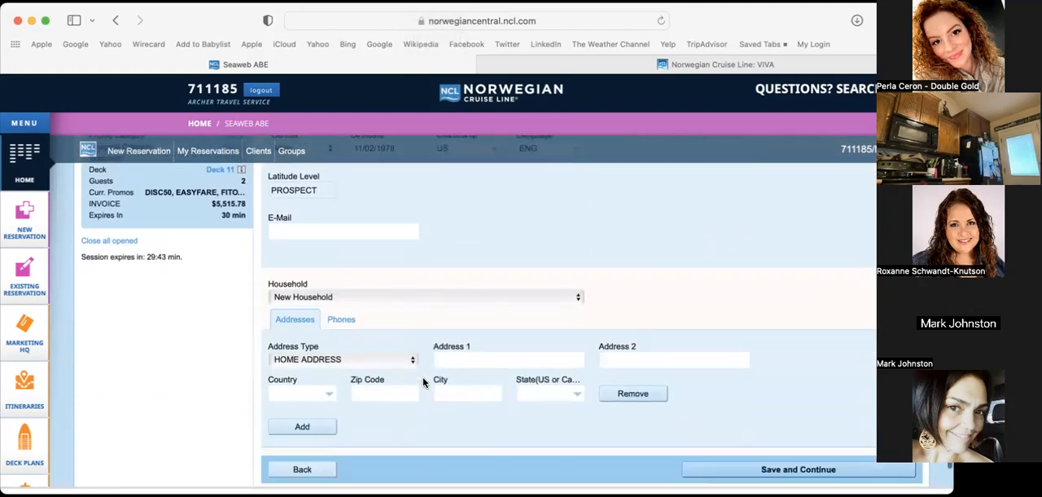
{"action": "left_click", "coordinate": [383, 302]}
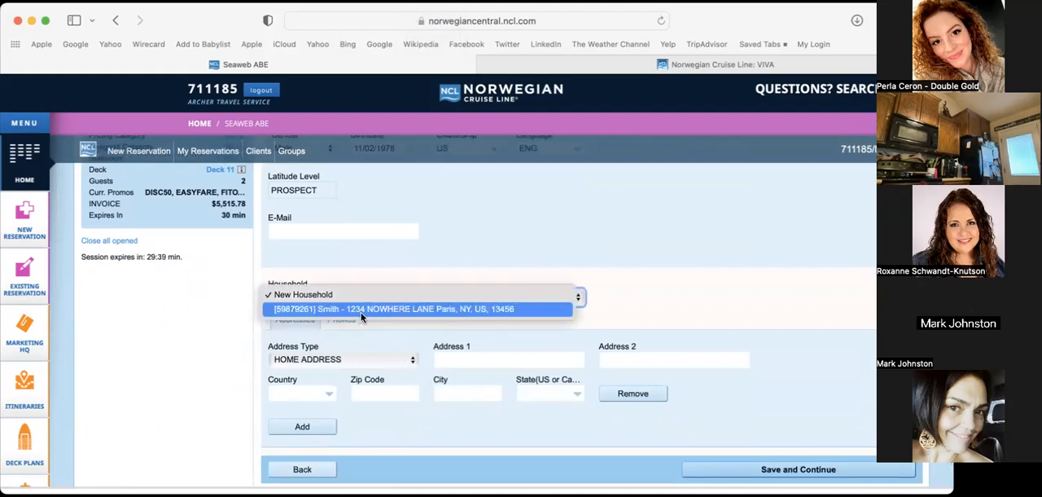
{"action": "left_click", "coordinate": [383, 305]}
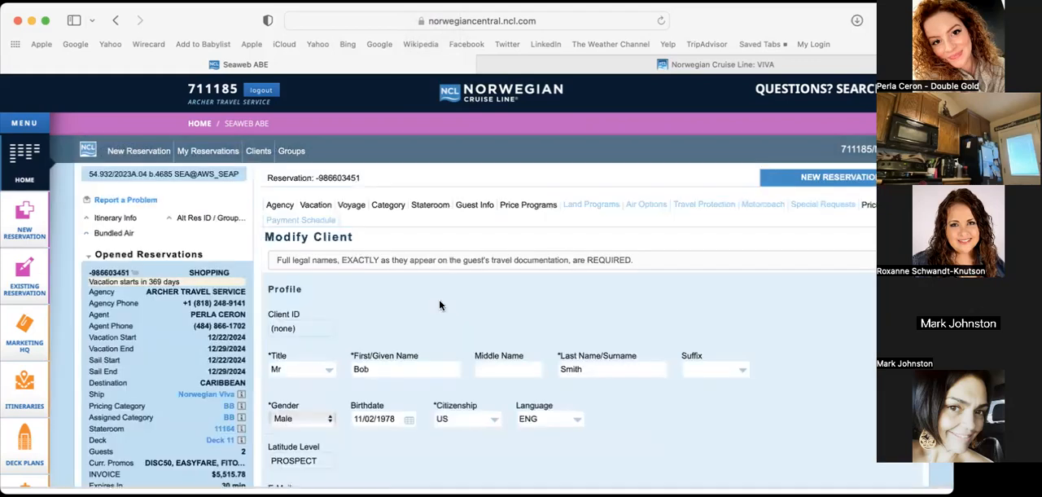
{"action": "scroll", "coordinate": [439, 305], "scroll_direction": "down", "scroll_amount": 8}
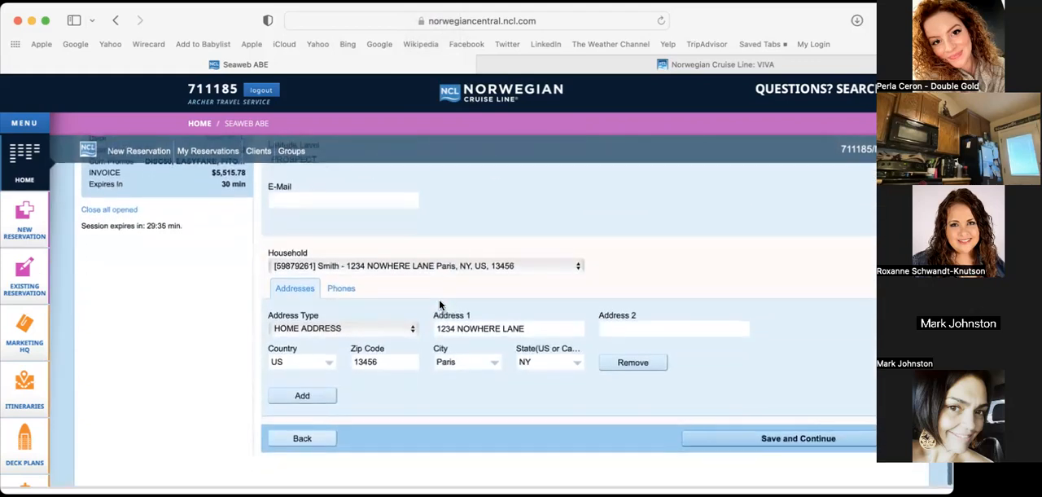
{"action": "left_click", "coordinate": [810, 439]}
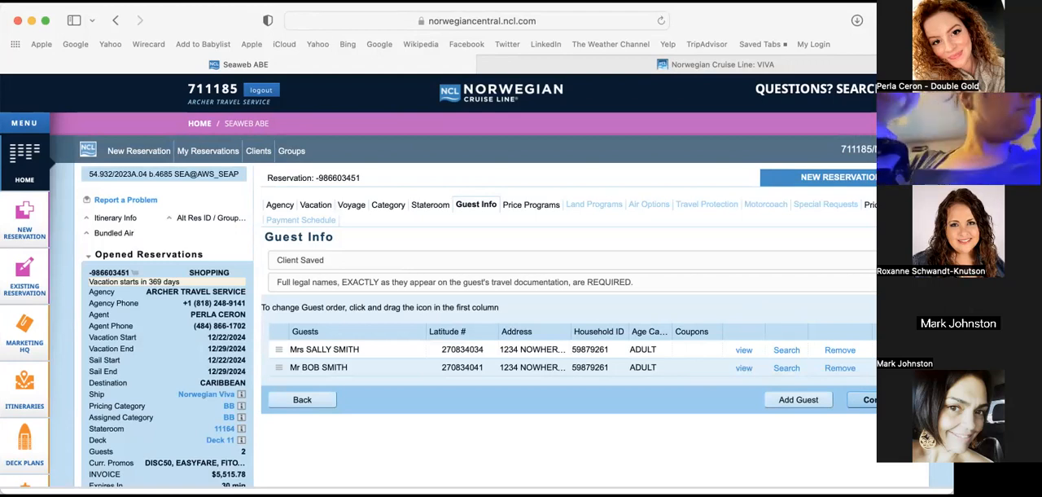
{"action": "left_click", "coordinate": [881, 400]}
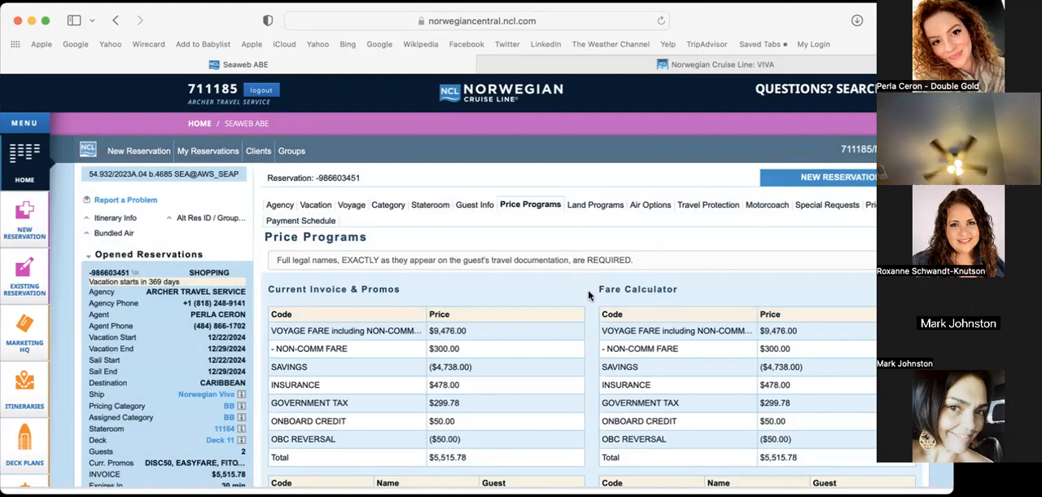
Examine the current invoice breakdown, the promos applied to each guest and the list of available price programs
{"action": "scroll", "coordinate": [589, 295], "scroll_direction": "down", "scroll_amount": 2}
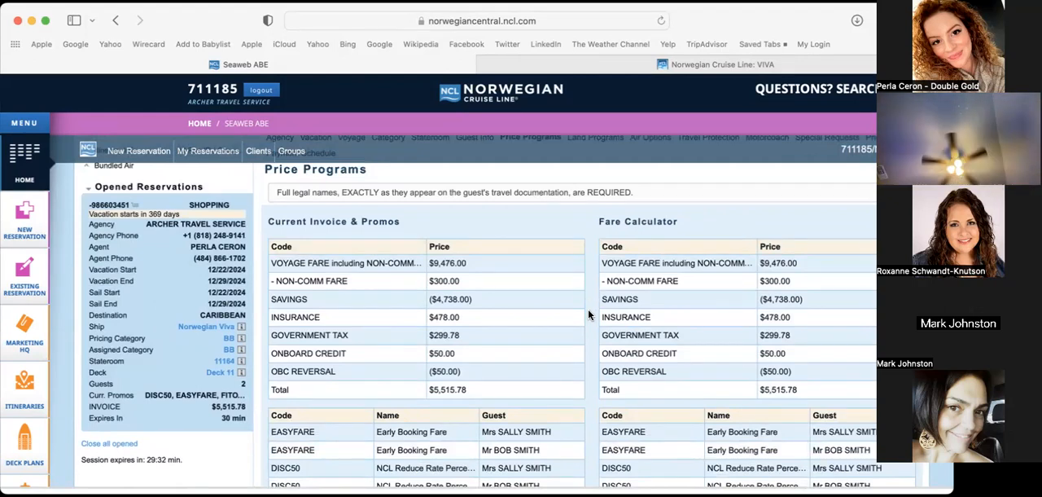
{"action": "mouse_move", "coordinate": [175, 367]}
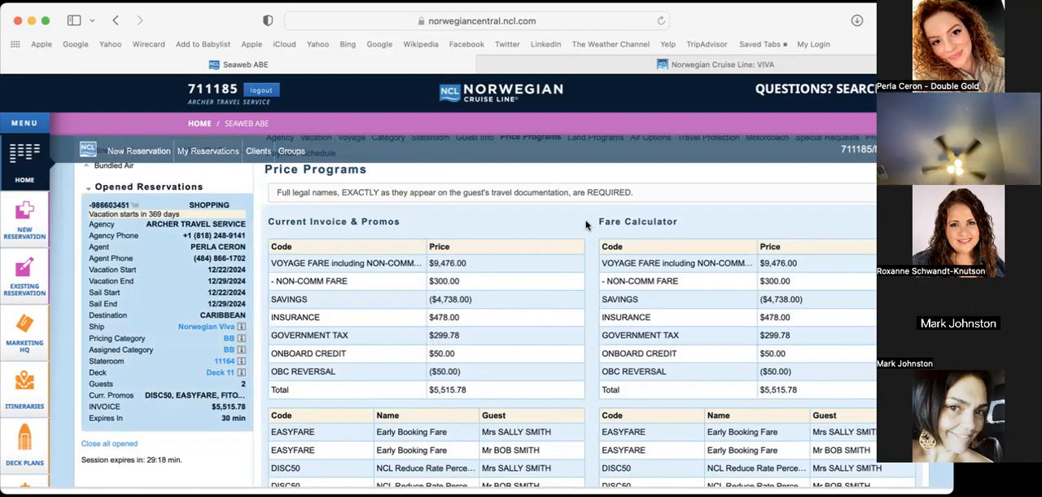
{"action": "scroll", "coordinate": [591, 322], "scroll_direction": "down", "scroll_amount": 3}
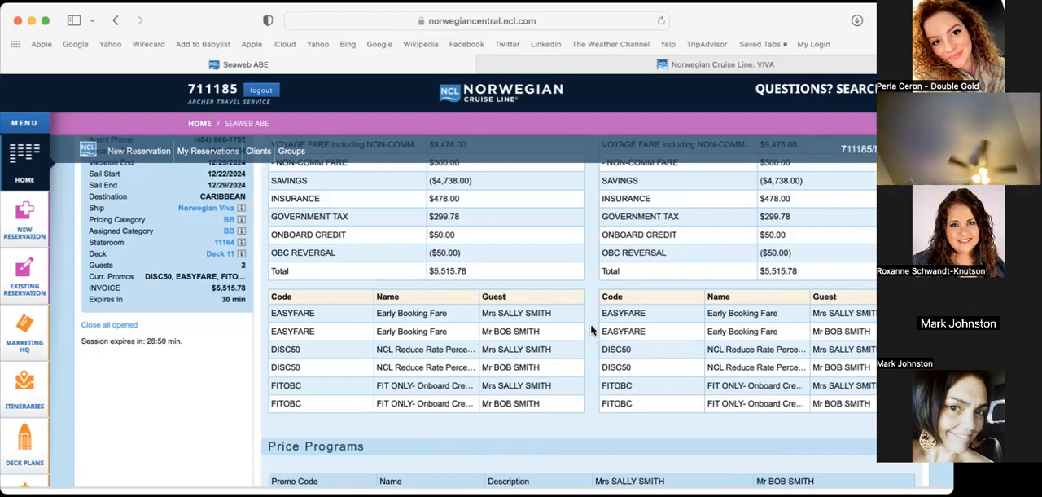
{"action": "scroll", "coordinate": [592, 330], "scroll_direction": "down", "scroll_amount": 1}
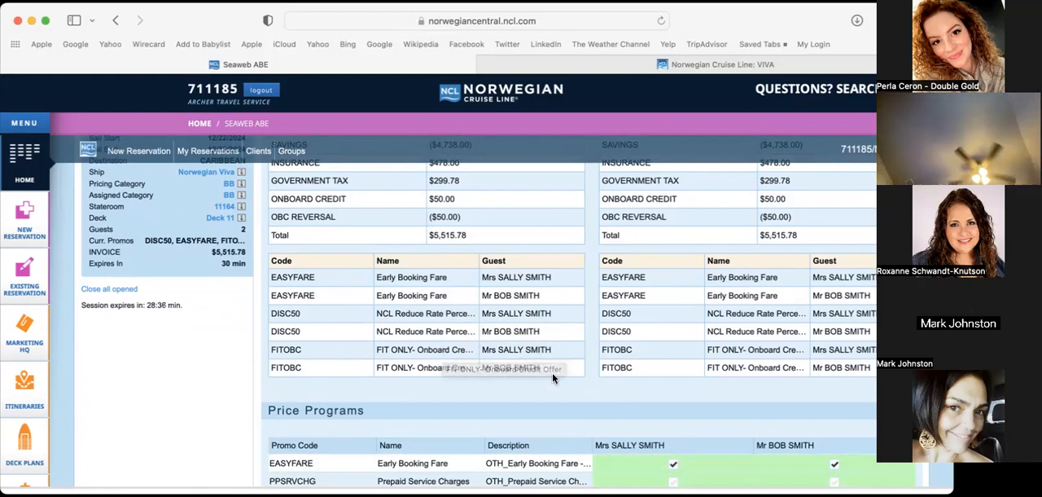
{"action": "scroll", "coordinate": [586, 396], "scroll_direction": "down", "scroll_amount": 3}
{"action": "scroll", "coordinate": [587, 396], "scroll_direction": "down", "scroll_amount": 2}
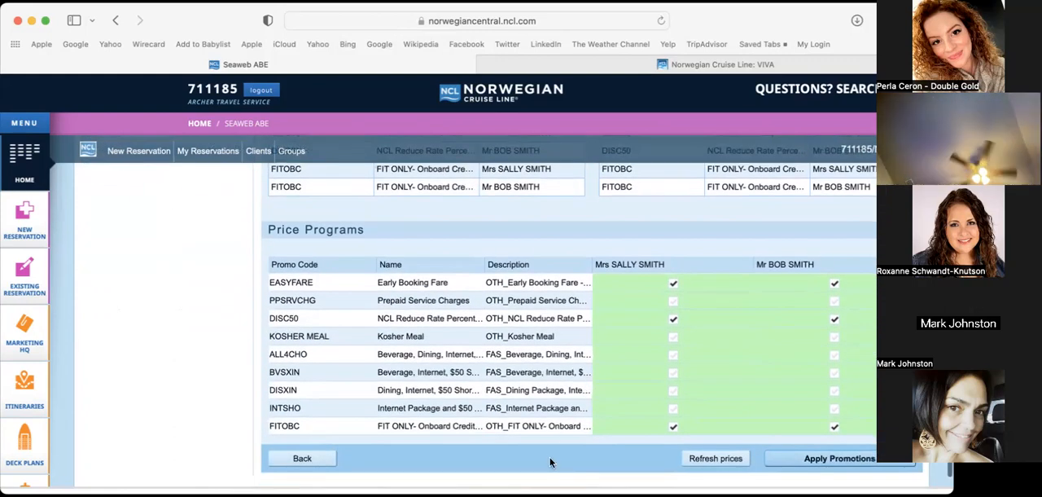
{"action": "scroll", "coordinate": [550, 461], "scroll_direction": "up", "scroll_amount": 2}
{"action": "scroll", "coordinate": [550, 462], "scroll_direction": "up", "scroll_amount": 5}
{"action": "scroll", "coordinate": [552, 463], "scroll_direction": "down", "scroll_amount": 1}
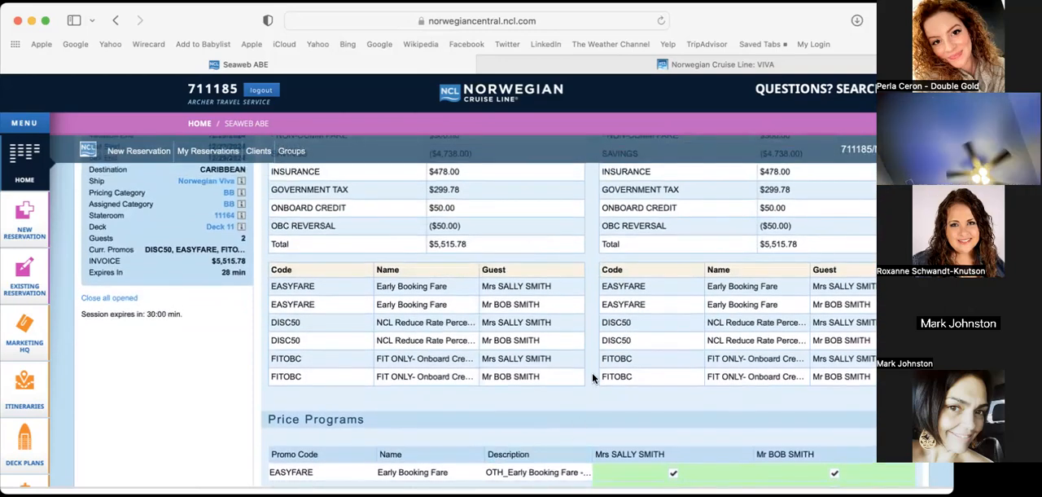
Select the Prepaid Service Charges promotion (PPSRVCHG) for both guests
{"action": "scroll", "coordinate": [592, 375], "scroll_direction": "down", "scroll_amount": 5}
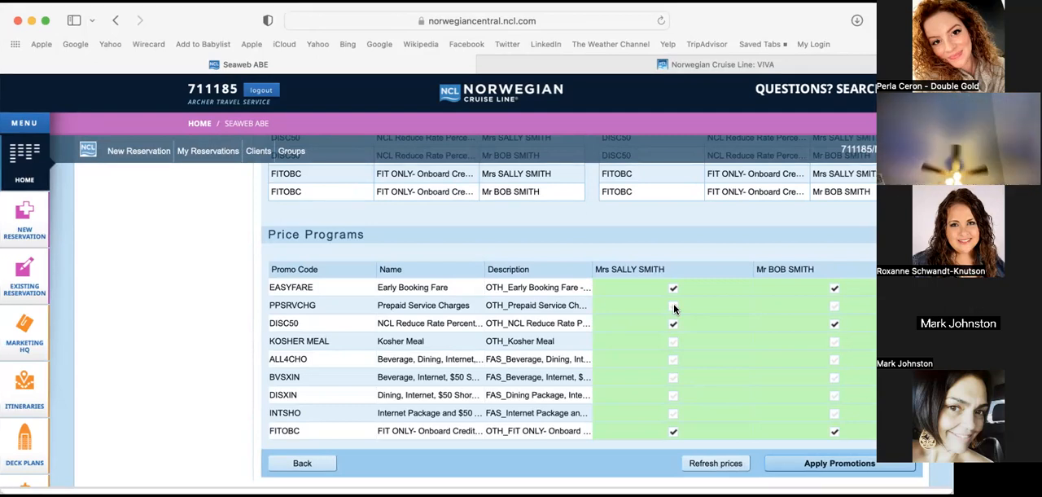
{"action": "left_click", "coordinate": [674, 306]}
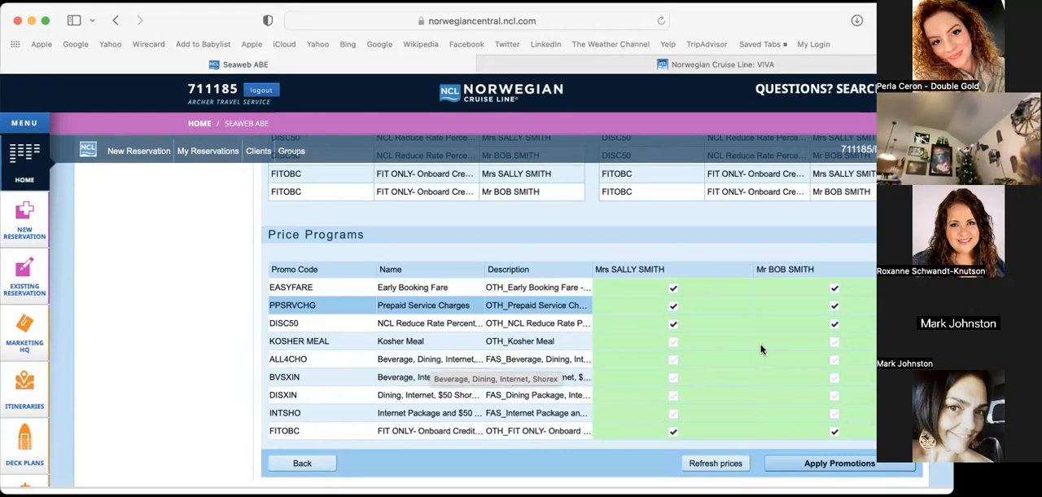
Select the ALL4CHO beverage, dining and internet promotion for both guests and apply the promotions
{"action": "left_click", "coordinate": [674, 359]}
{"action": "left_click", "coordinate": [834, 359]}
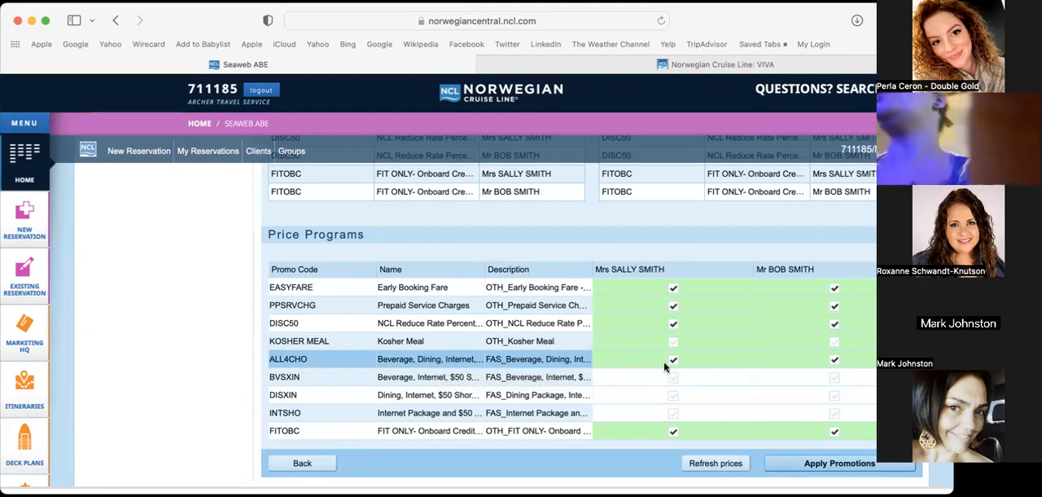
{"action": "left_click", "coordinate": [825, 467]}
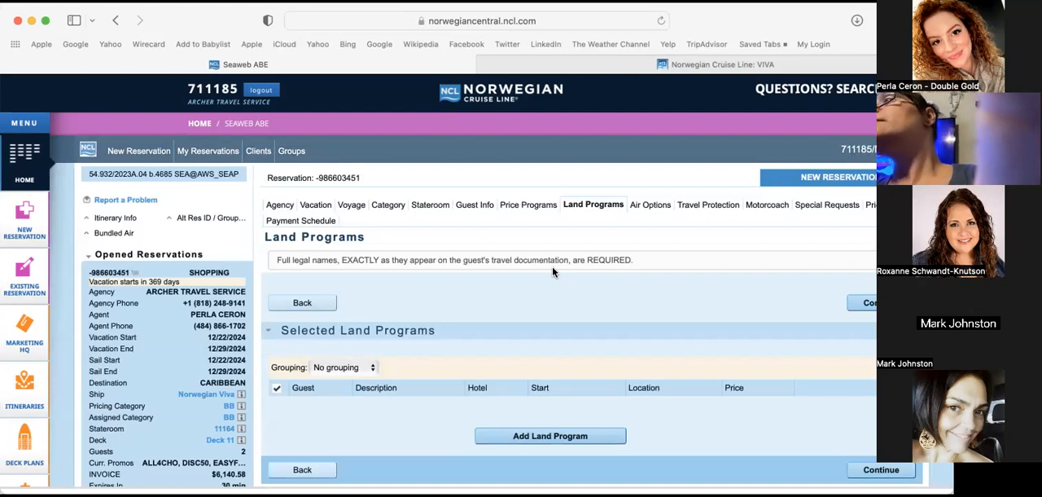
Review the recalculated invoice and promos in Price Programs and return to Land Programs
{"action": "left_click", "coordinate": [534, 210]}
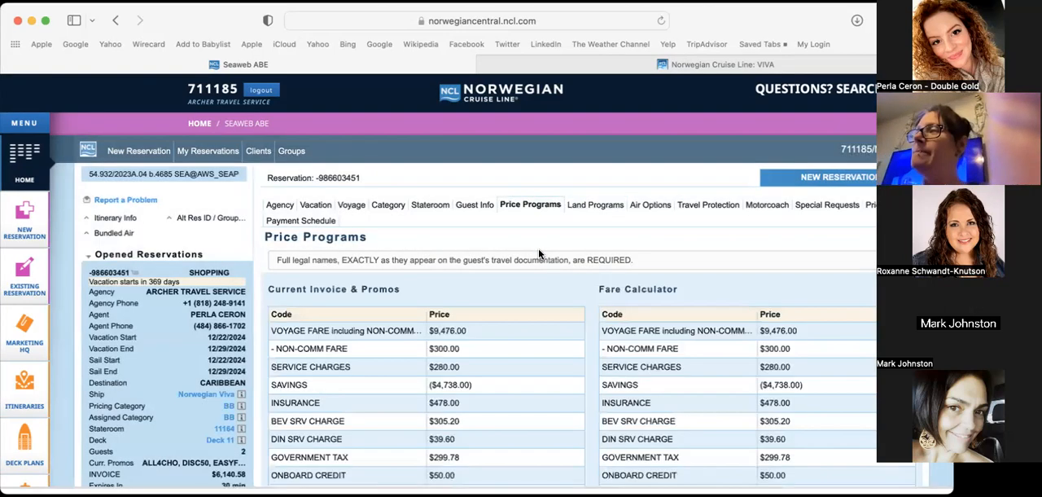
{"action": "scroll", "coordinate": [538, 248], "scroll_direction": "down", "scroll_amount": 10}
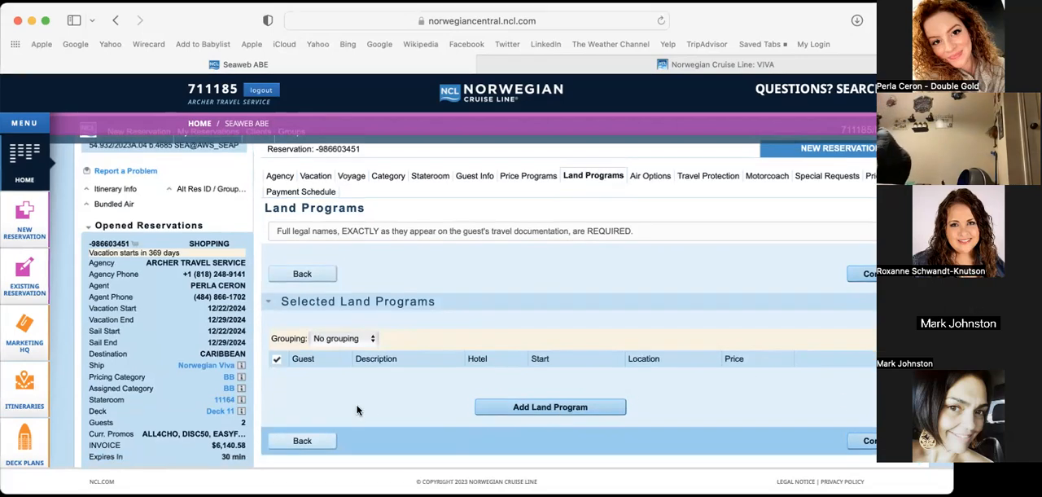
{"action": "scroll", "coordinate": [358, 410], "scroll_direction": "down", "scroll_amount": 1}
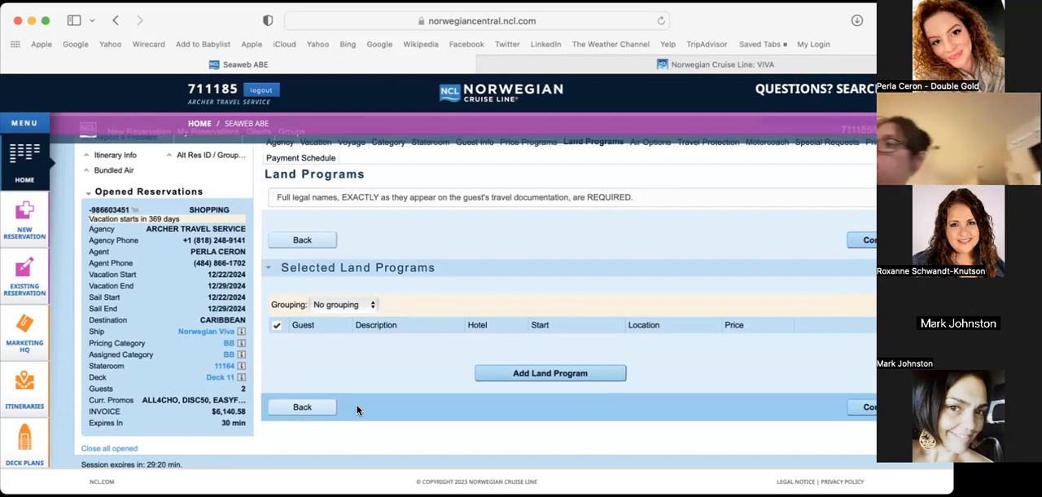
{"action": "scroll", "coordinate": [357, 407], "scroll_direction": "up", "scroll_amount": 1}
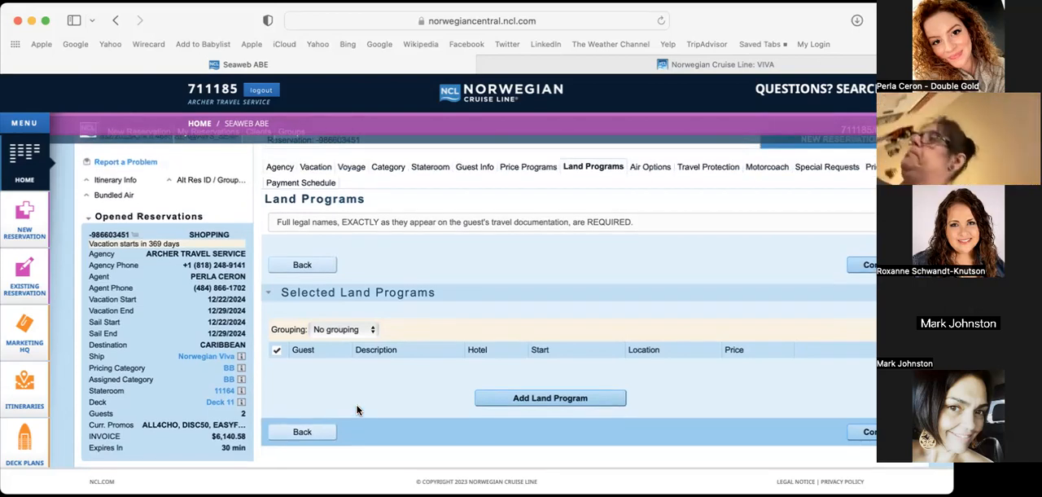
From the available land programs, select the 2-night Sheraton package starting 12/20/2024 for both guests and check its hotel information
{"action": "left_click", "coordinate": [557, 399]}
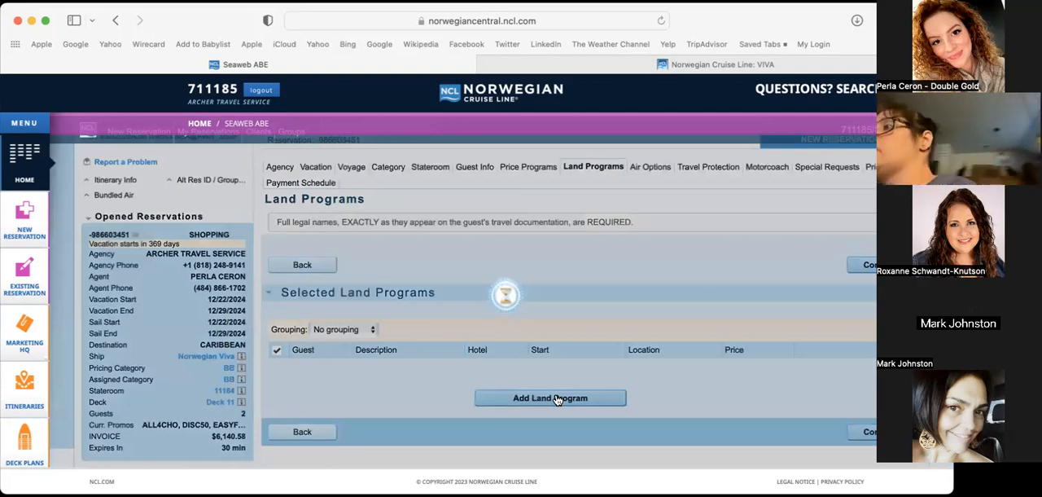
{"action": "scroll", "coordinate": [552, 349], "scroll_direction": "down", "scroll_amount": 3}
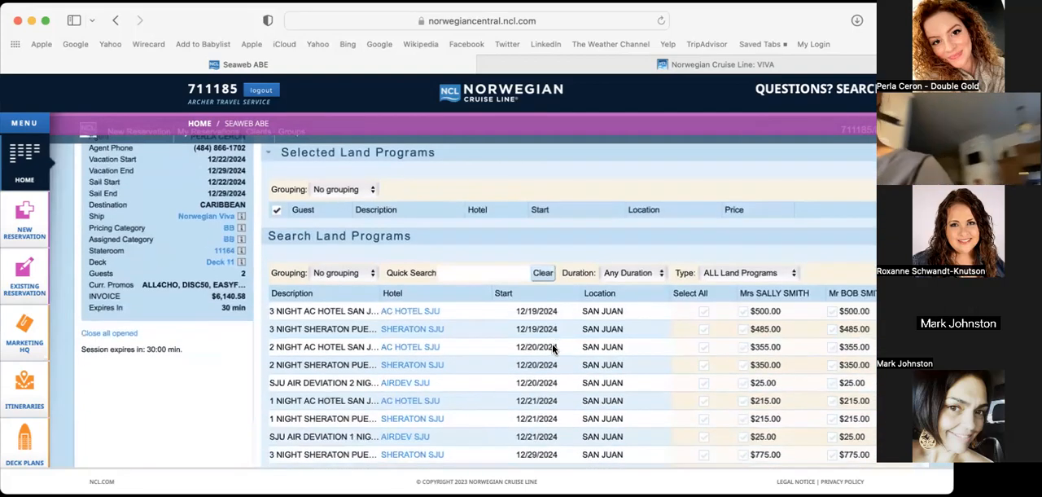
{"action": "scroll", "coordinate": [252, 349], "scroll_direction": "down", "scroll_amount": 2}
{"action": "scroll", "coordinate": [251, 355], "scroll_direction": "down", "scroll_amount": 2}
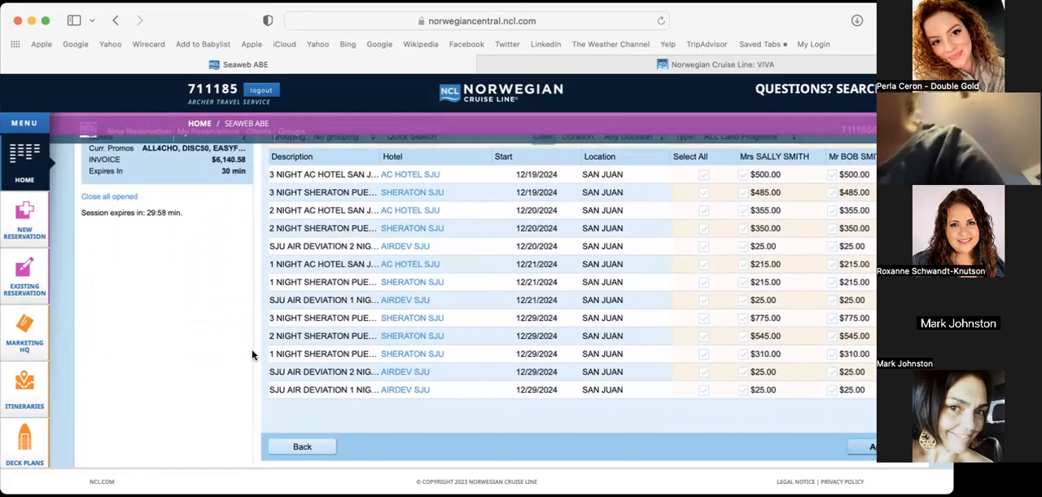
{"action": "scroll", "coordinate": [252, 354], "scroll_direction": "up", "scroll_amount": 1}
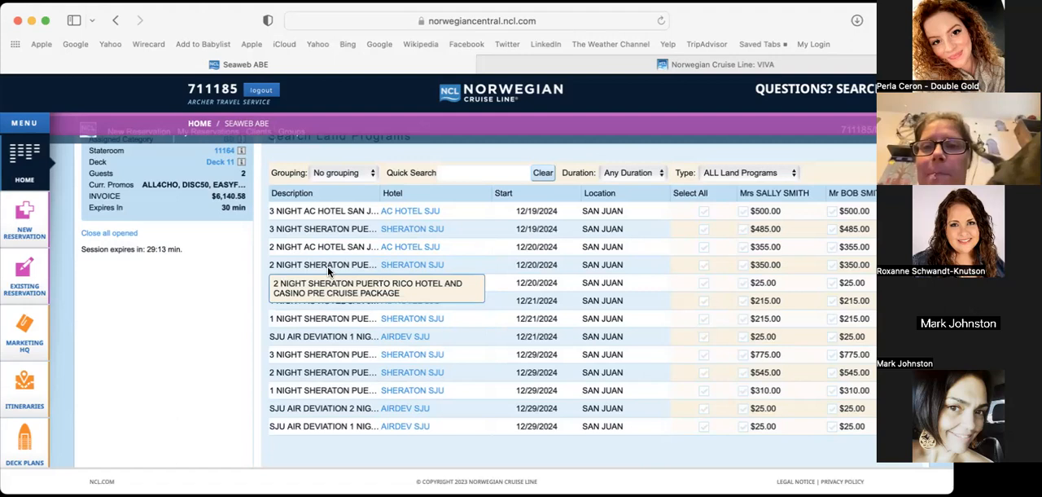
{"action": "left_click", "coordinate": [705, 266]}
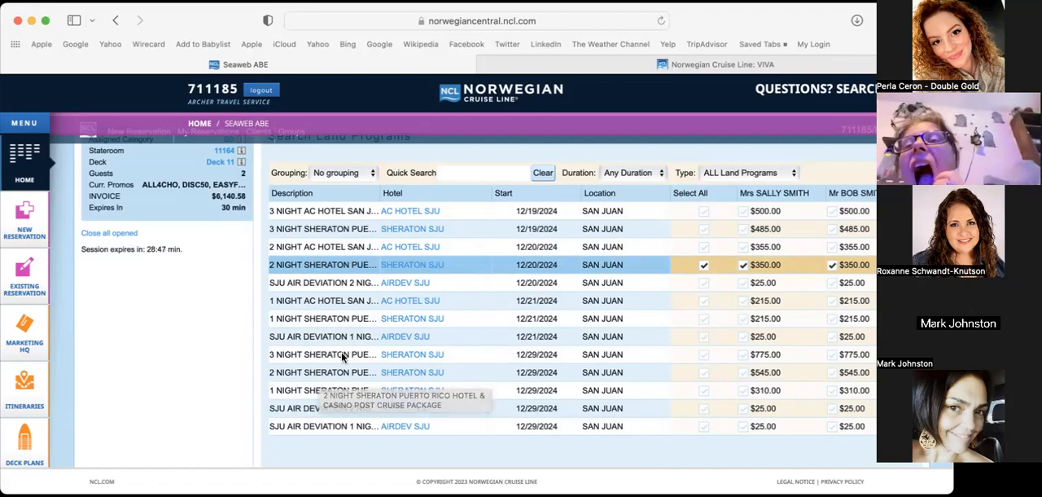
{"action": "left_click", "coordinate": [414, 265]}
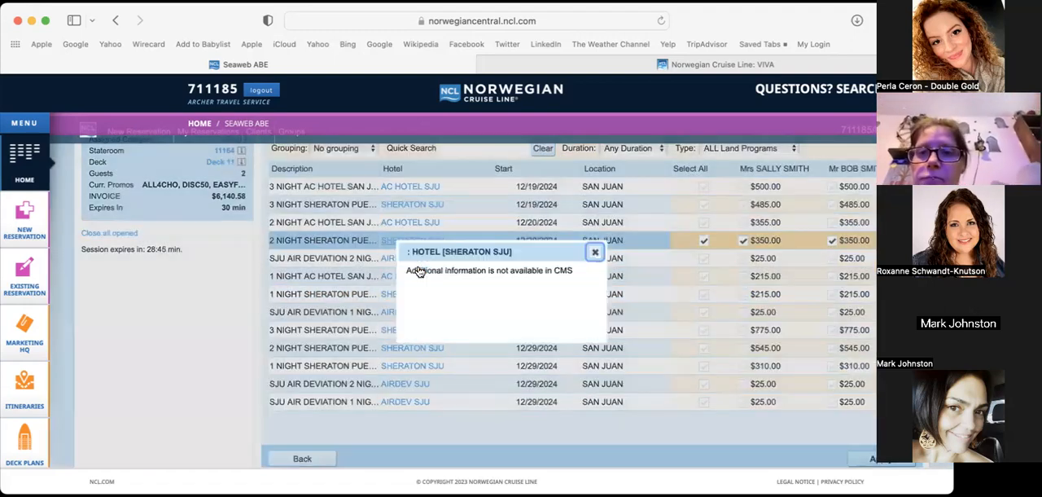
{"action": "left_click", "coordinate": [595, 253]}
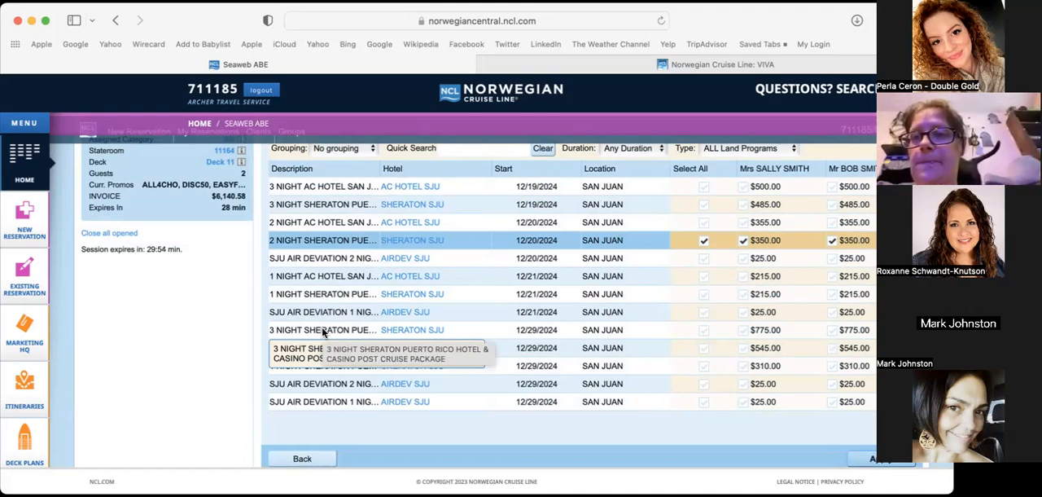
Select the 3-night Sheraton post-cruise package starting 12/29/2024 for both guests, apply the land programs and continue to the air options
{"action": "left_click", "coordinate": [705, 331]}
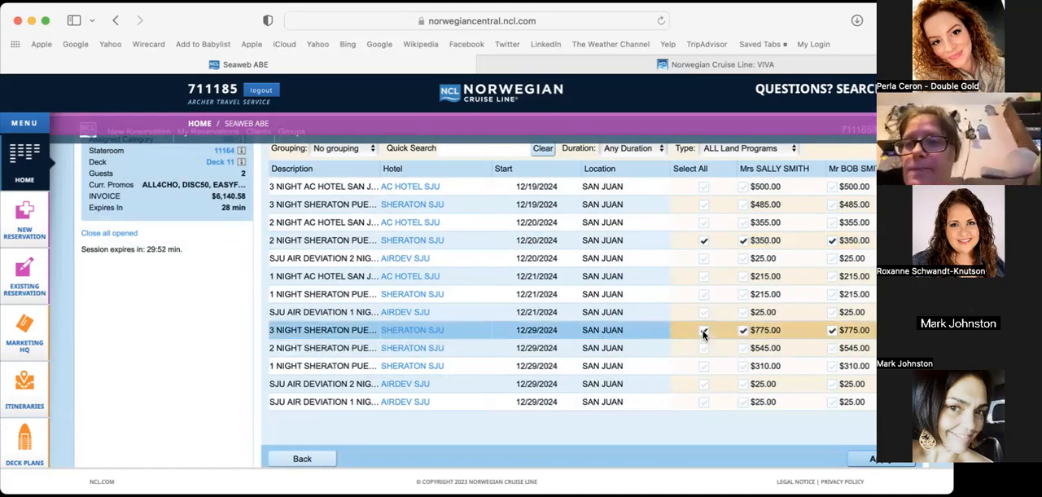
{"action": "left_click", "coordinate": [868, 460]}
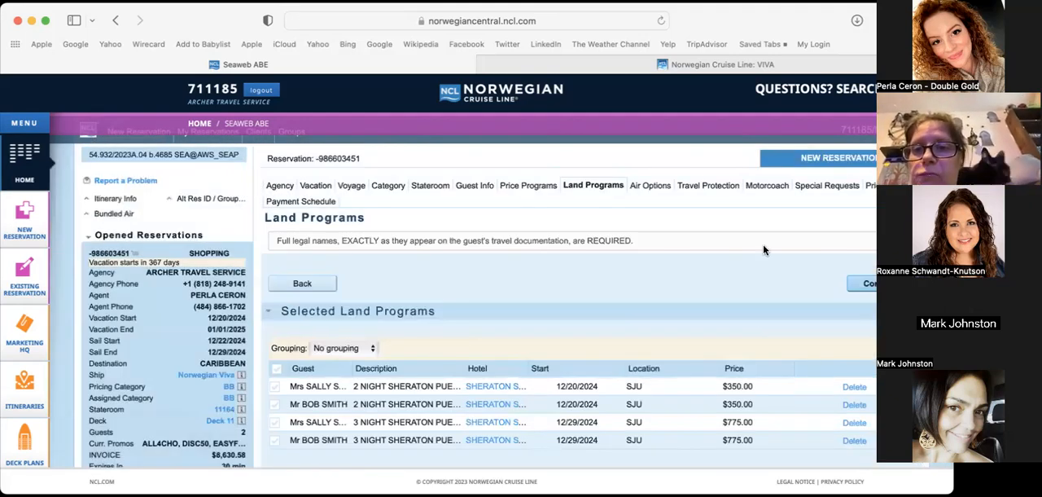
{"action": "scroll", "coordinate": [763, 244], "scroll_direction": "down", "scroll_amount": 2}
{"action": "scroll", "coordinate": [763, 244], "scroll_direction": "up", "scroll_amount": 1}
{"action": "left_click", "coordinate": [869, 254]}
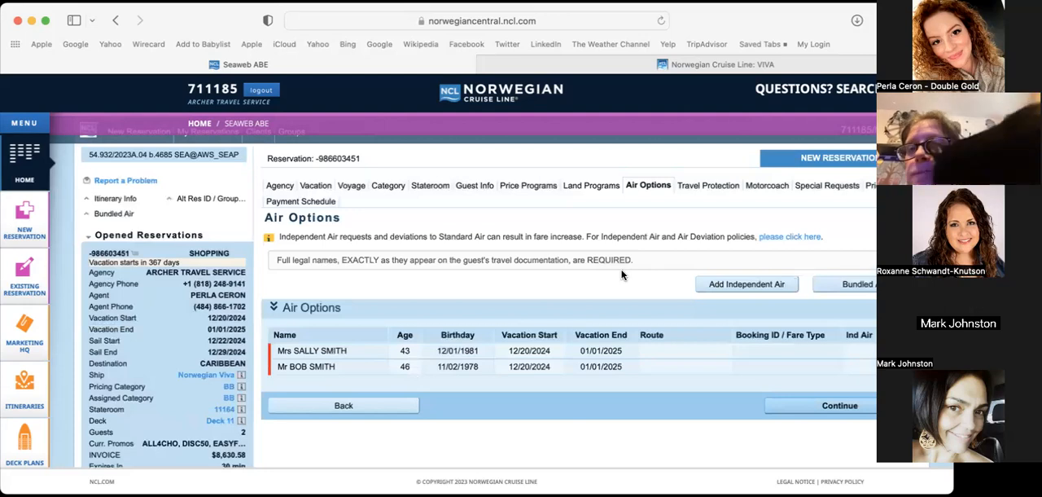
Examine the outbound and return flight fields of the Independent Air form and leave it without saving
{"action": "left_click", "coordinate": [747, 284]}
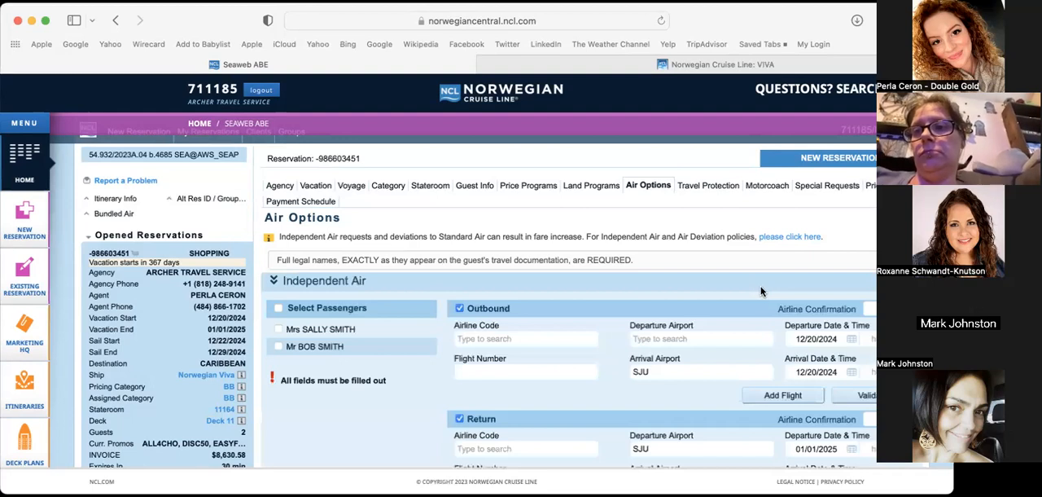
{"action": "scroll", "coordinate": [663, 252], "scroll_direction": "down", "scroll_amount": 2}
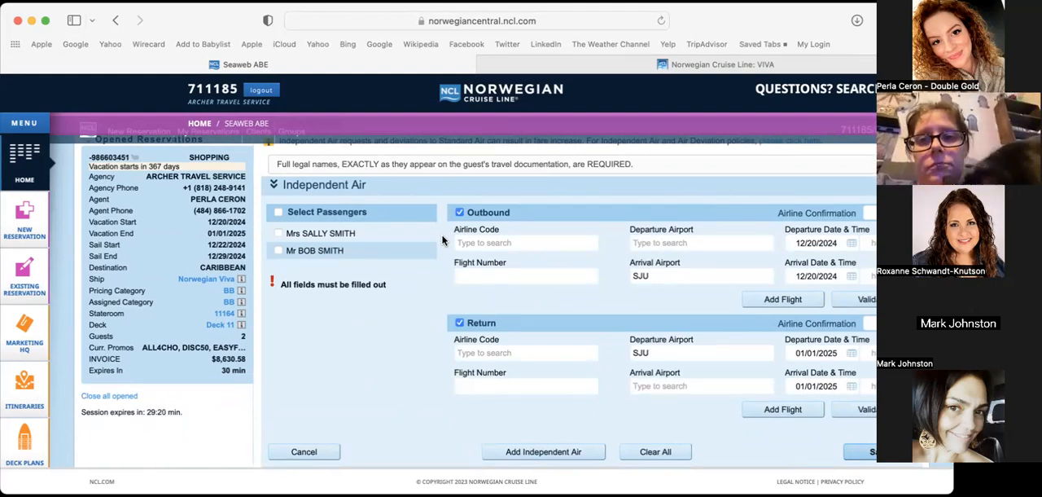
{"action": "scroll", "coordinate": [443, 241], "scroll_direction": "down", "scroll_amount": 2}
{"action": "scroll", "coordinate": [698, 391], "scroll_direction": "up", "scroll_amount": 2}
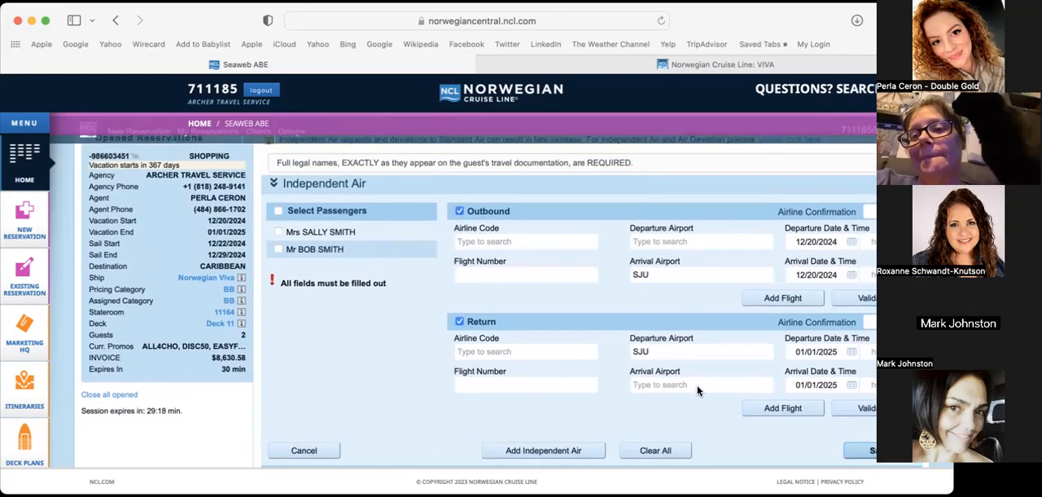
{"action": "left_click", "coordinate": [324, 453]}
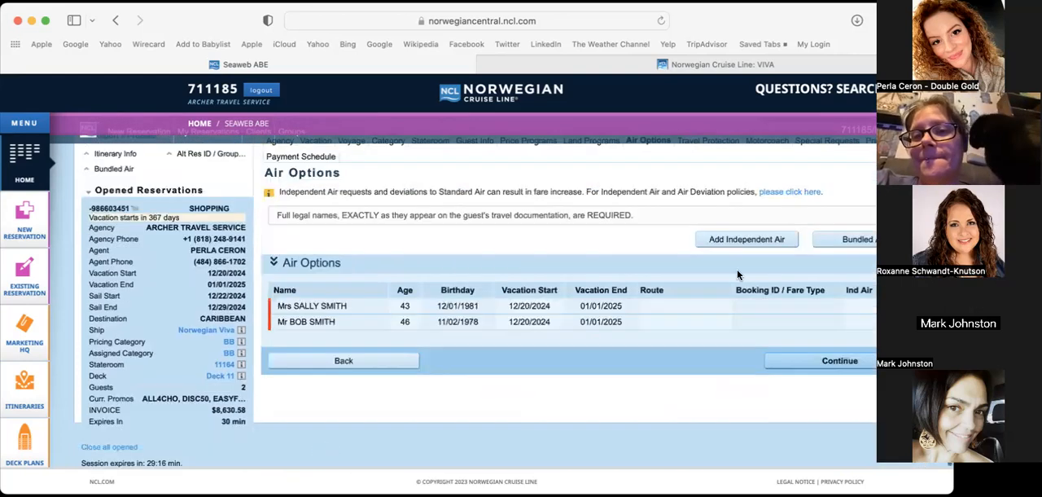
Open the Bundled Air settings for both guests
{"action": "left_click", "coordinate": [868, 244]}
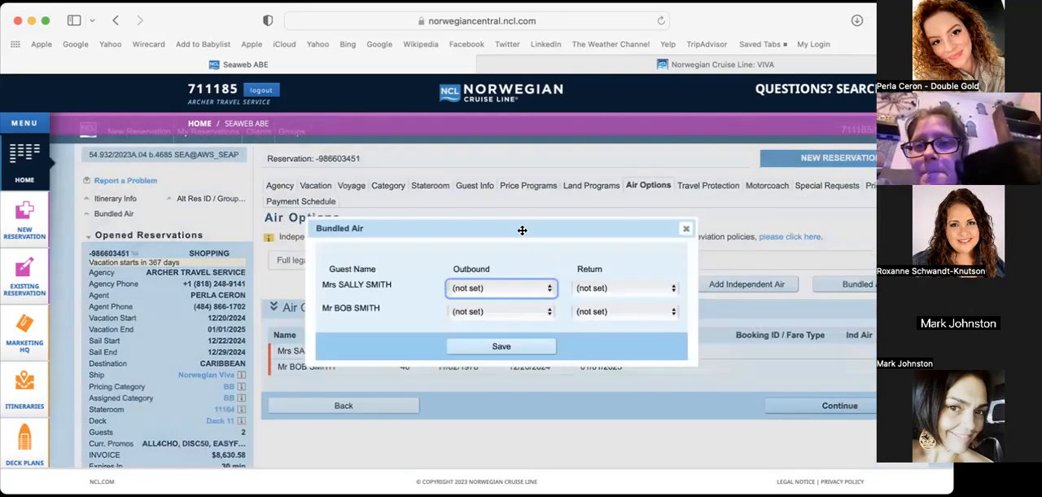
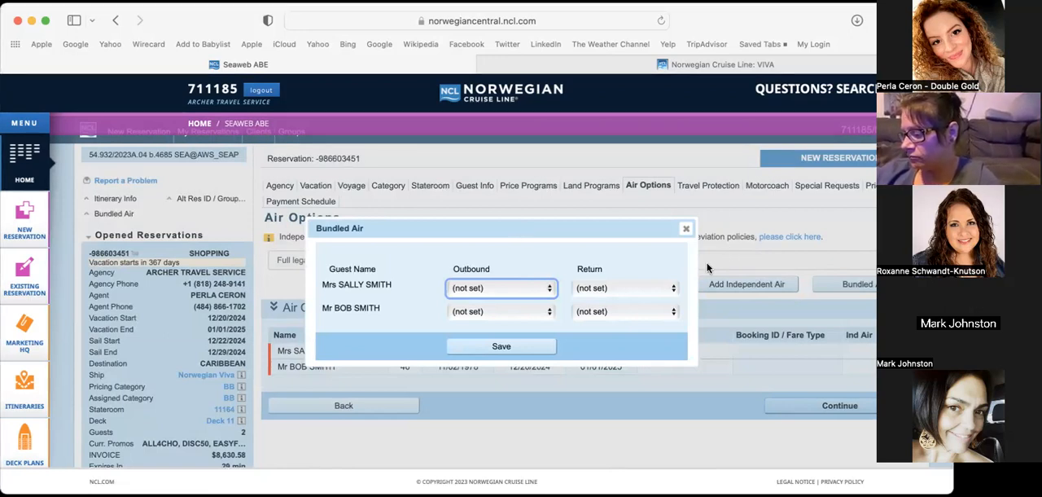
Set the outbound bundled air city to PHL - PHILADELPHIA for both guests
{"action": "left_click", "coordinate": [502, 288]}
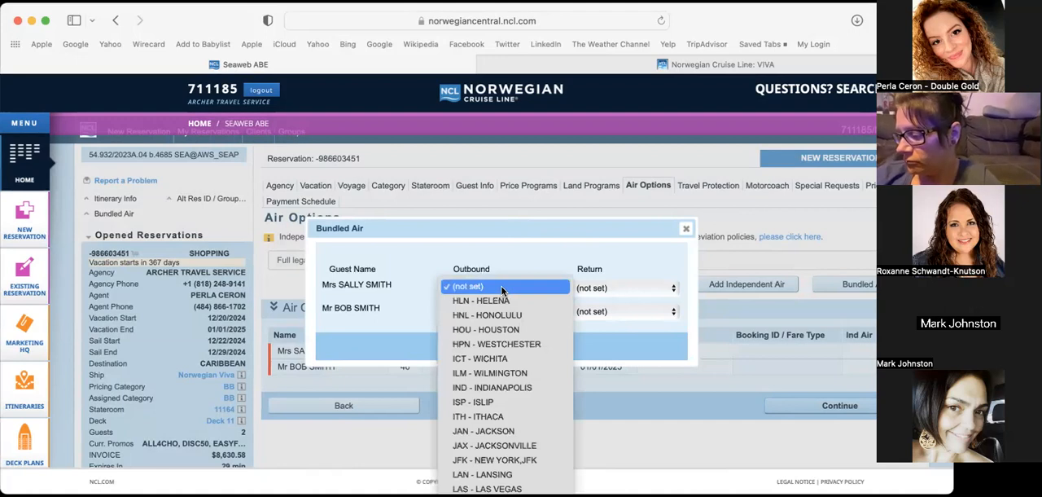
{"action": "scroll", "coordinate": [501, 285], "scroll_direction": "down", "scroll_amount": 10}
{"action": "key", "text": "Return"}
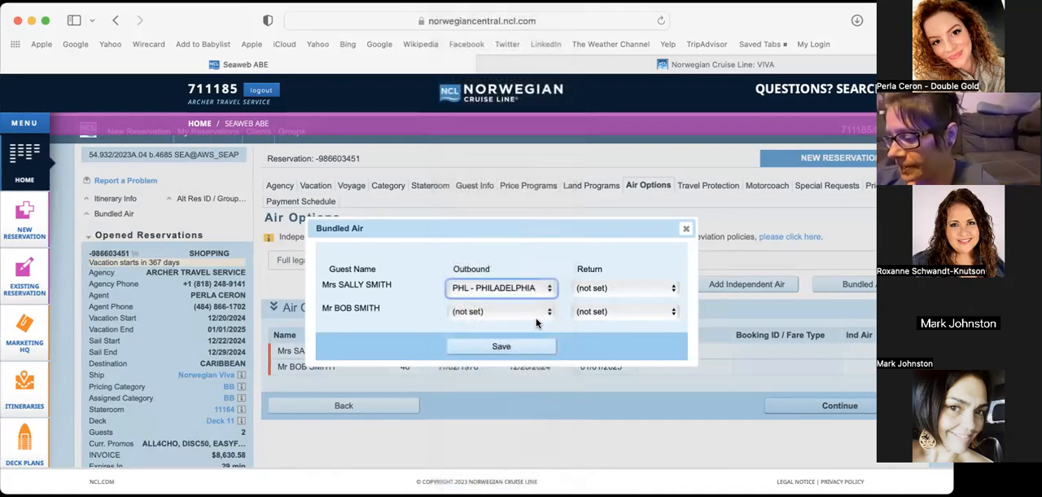
{"action": "left_click", "coordinate": [528, 316]}
{"action": "type", "text": "ph"}
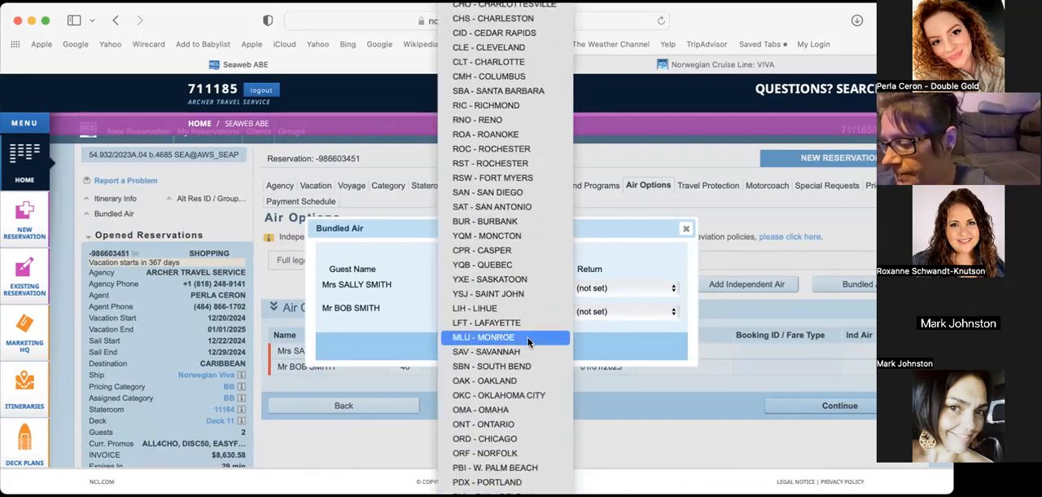
{"action": "key", "text": "Return"}
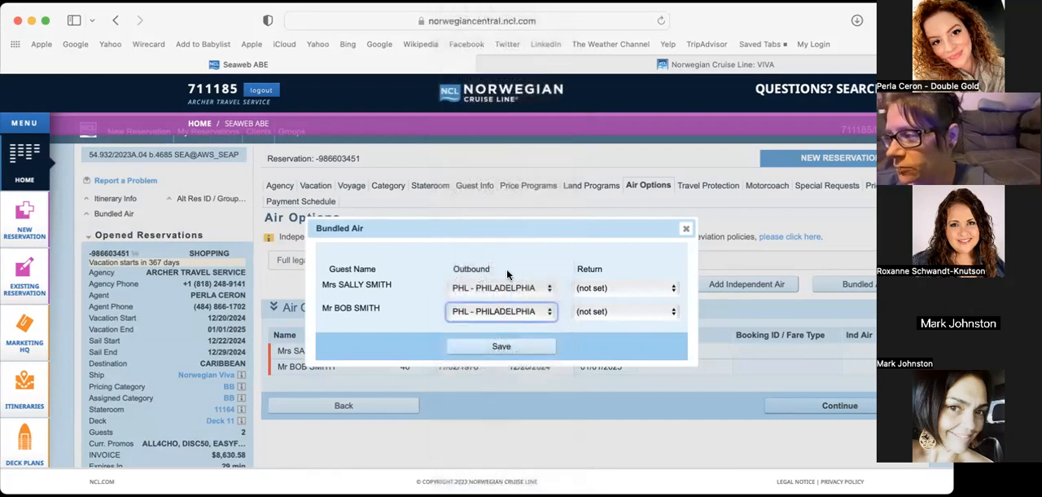
Set the return bundled air city to PHL - PHILADELPHIA for both guests and save the bundled air settings
{"action": "left_click", "coordinate": [627, 289]}
{"action": "scroll", "coordinate": [628, 291], "scroll_direction": "down", "scroll_amount": 5}
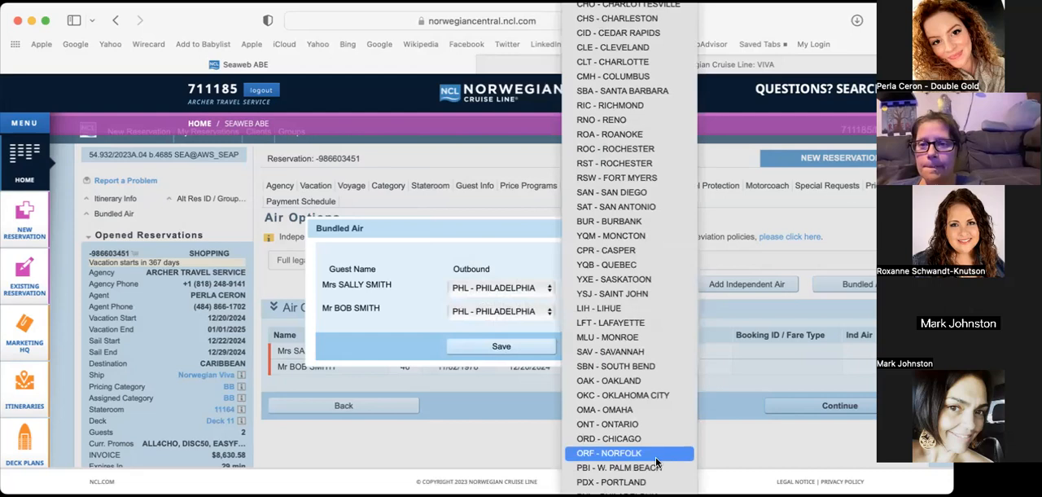
{"action": "left_click", "coordinate": [639, 478]}
{"action": "left_click", "coordinate": [636, 312]}
{"action": "scroll", "coordinate": [636, 316], "scroll_direction": "down", "scroll_amount": 8}
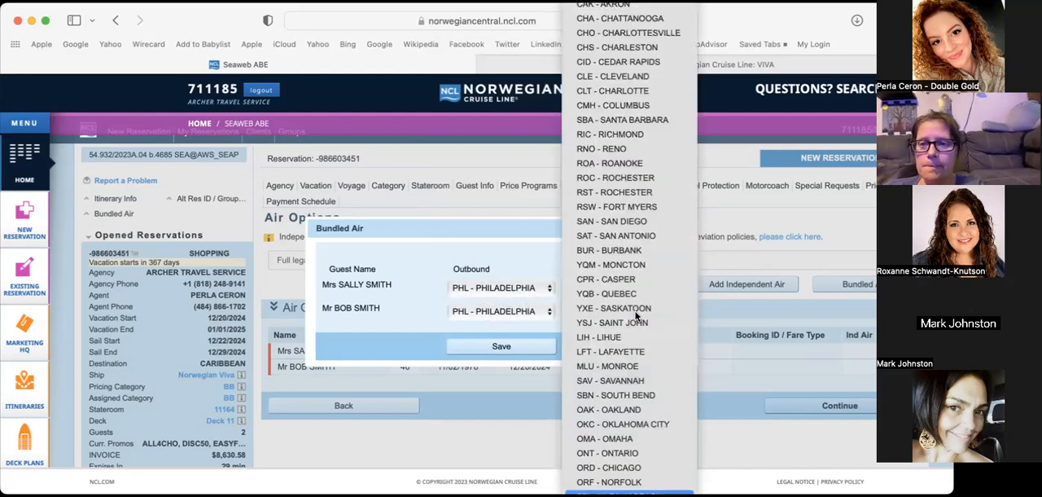
{"action": "left_click", "coordinate": [619, 491]}
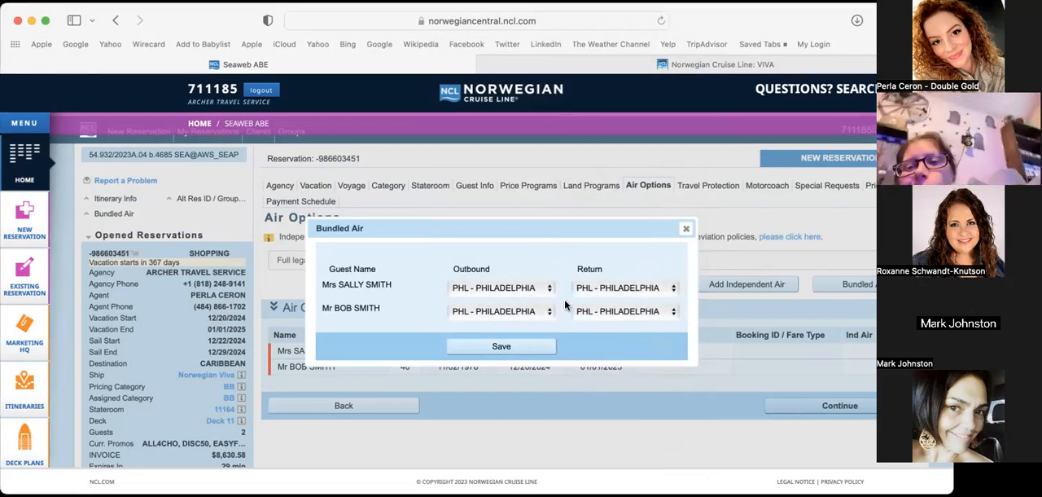
{"action": "left_click", "coordinate": [530, 353]}
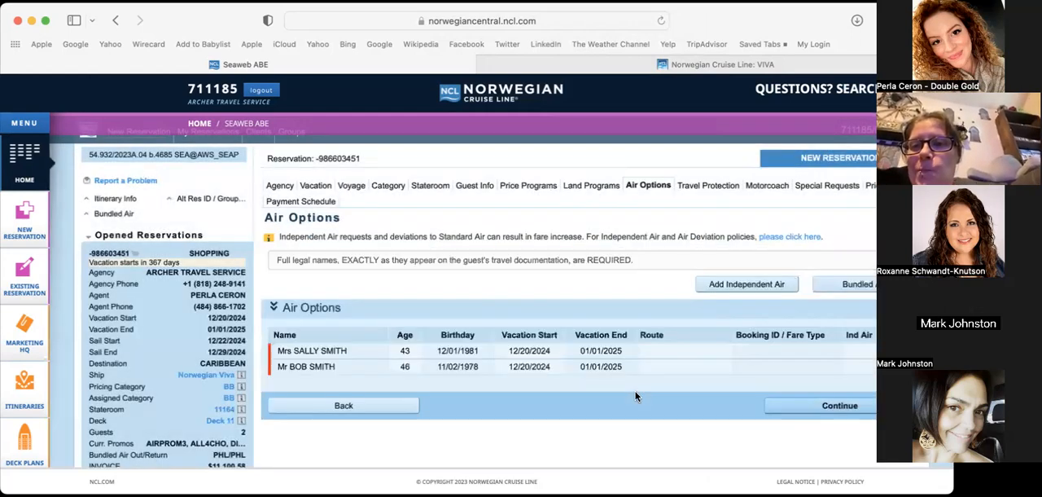
Proceed from the air options to the special requests, keeping STANDARD insurance for both guests and adding no motorcoach
{"action": "left_click", "coordinate": [840, 406]}
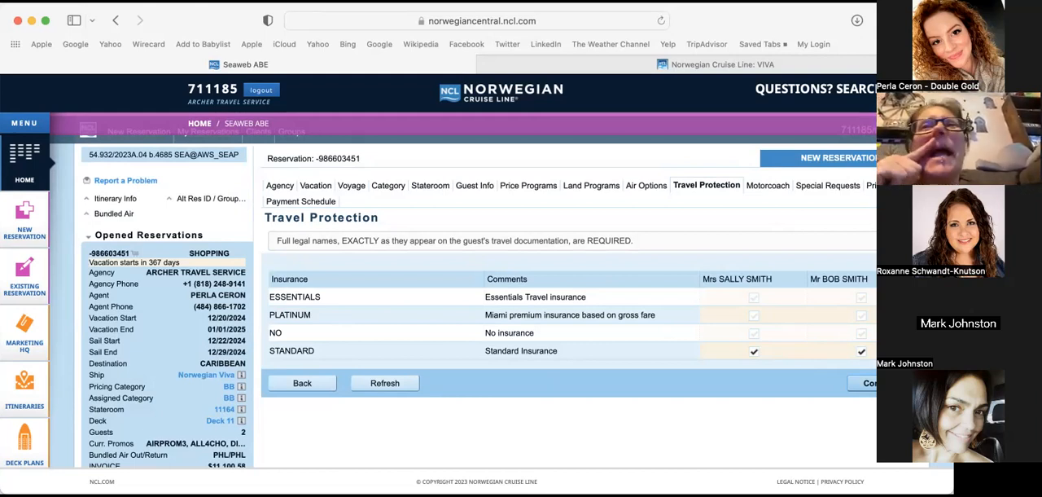
{"action": "left_click", "coordinate": [872, 382]}
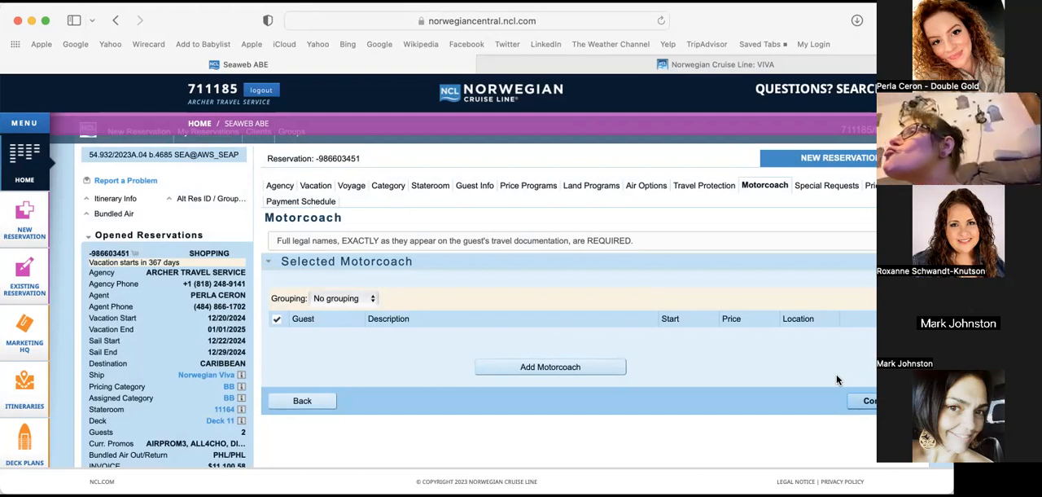
{"action": "left_click", "coordinate": [882, 400]}
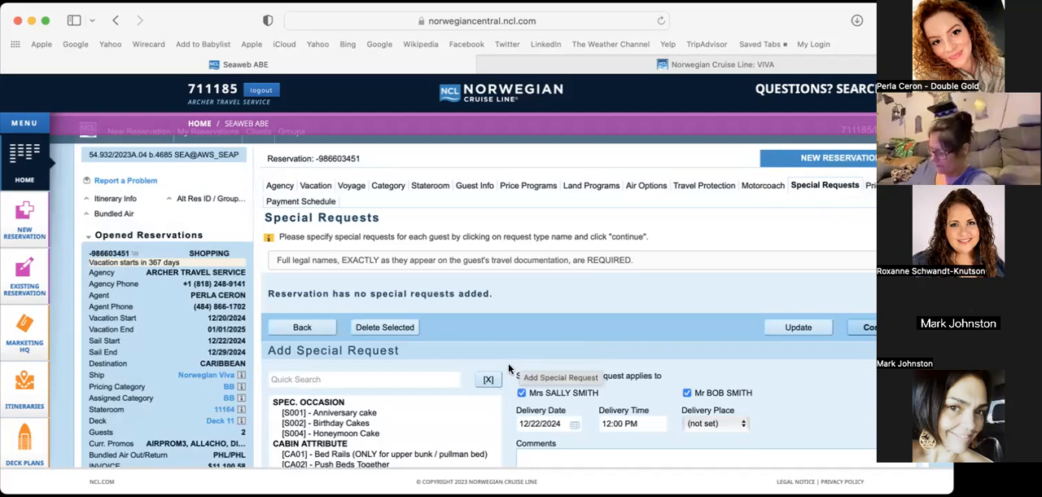
Add the [S001] Anniversary cake special request for both guests with delivery on 12/22/2024 at 12:00 PM
{"action": "scroll", "coordinate": [505, 366], "scroll_direction": "down", "scroll_amount": 3}
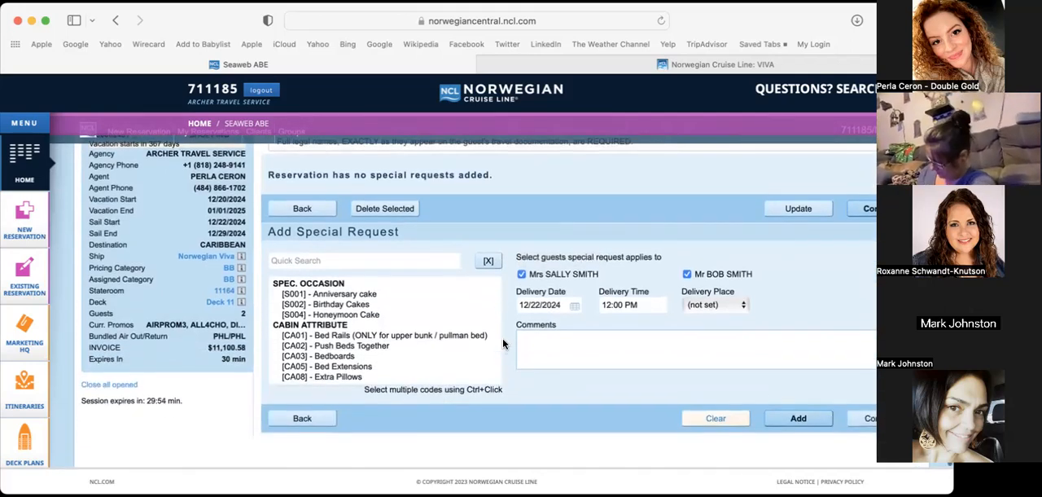
{"action": "left_click", "coordinate": [345, 292]}
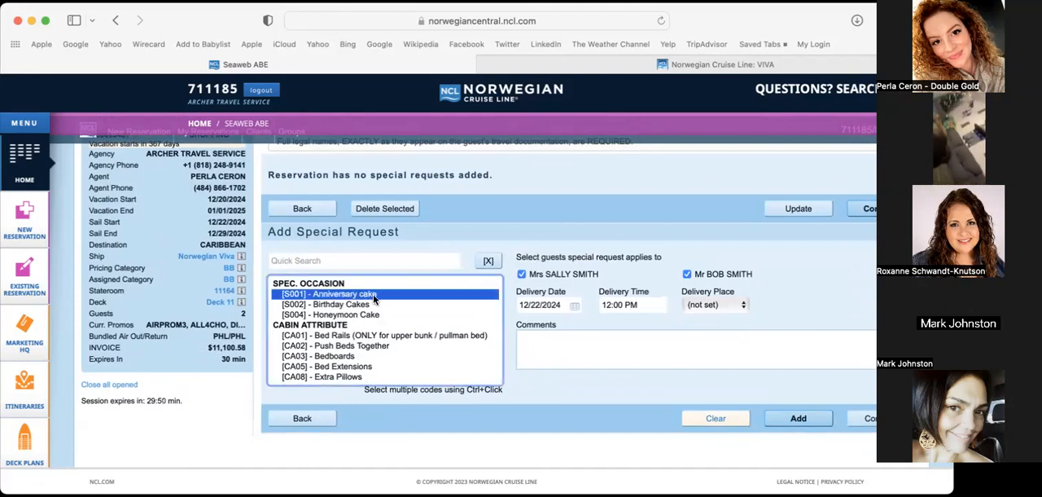
{"action": "left_click", "coordinate": [782, 420]}
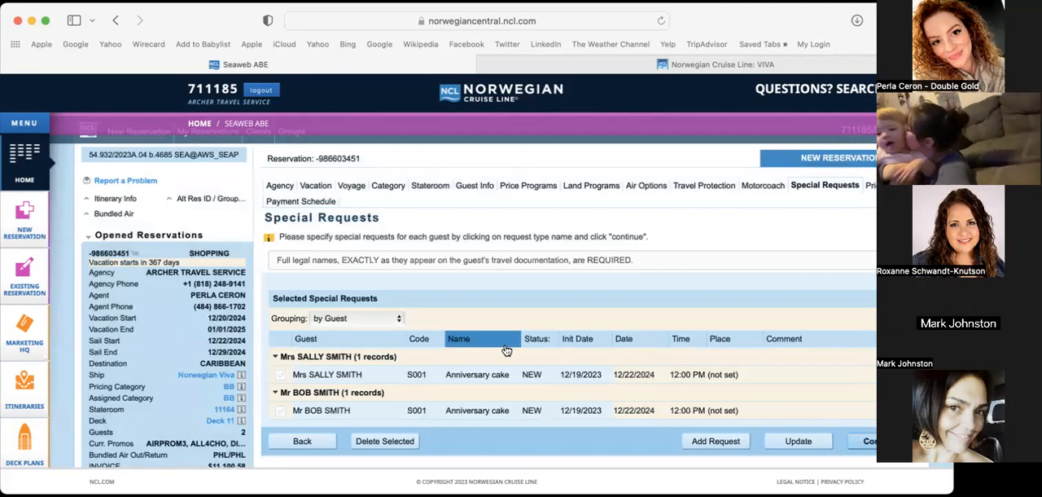
Add the [CA02] Push Beds Together special request for both guests and continue to the reservation's pricing
{"action": "scroll", "coordinate": [505, 342], "scroll_direction": "down", "scroll_amount": 1}
{"action": "left_click", "coordinate": [702, 396]}
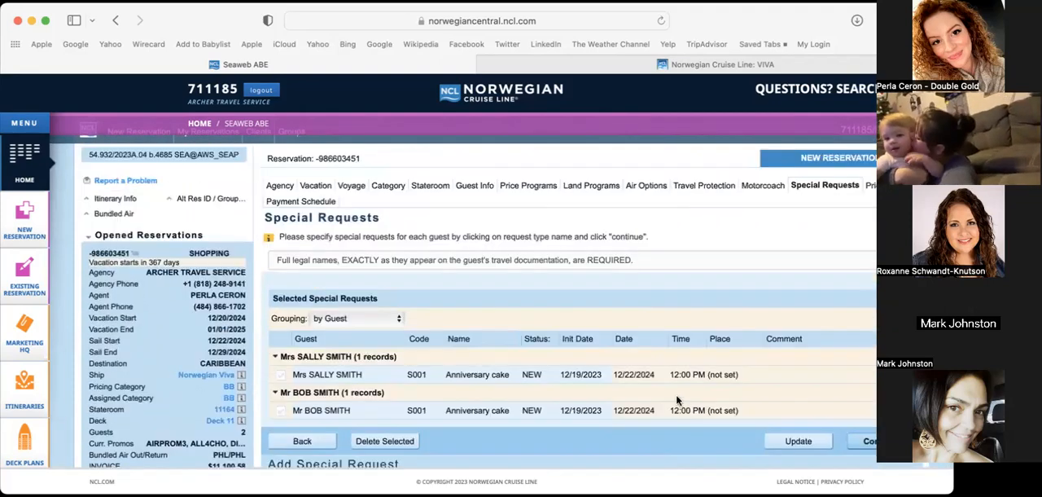
{"action": "scroll", "coordinate": [533, 372], "scroll_direction": "down", "scroll_amount": 5}
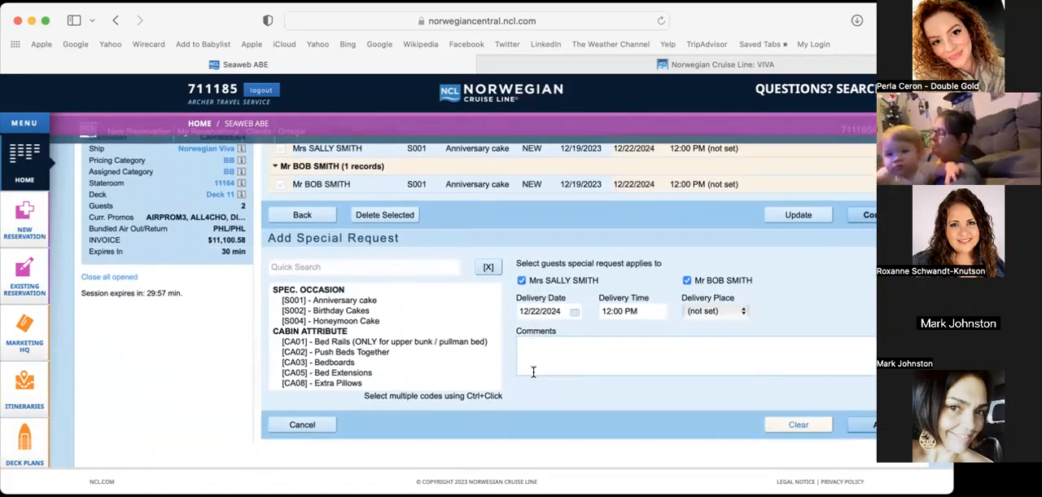
{"action": "left_click", "coordinate": [380, 351]}
{"action": "scroll", "coordinate": [374, 346], "scroll_direction": "down", "scroll_amount": 2}
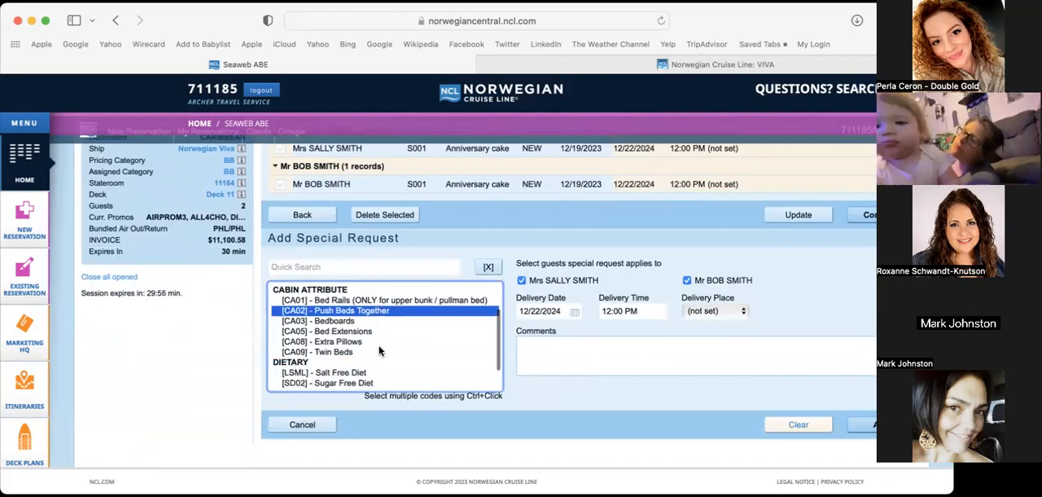
{"action": "left_click", "coordinate": [361, 343]}
{"action": "left_click", "coordinate": [372, 312]}
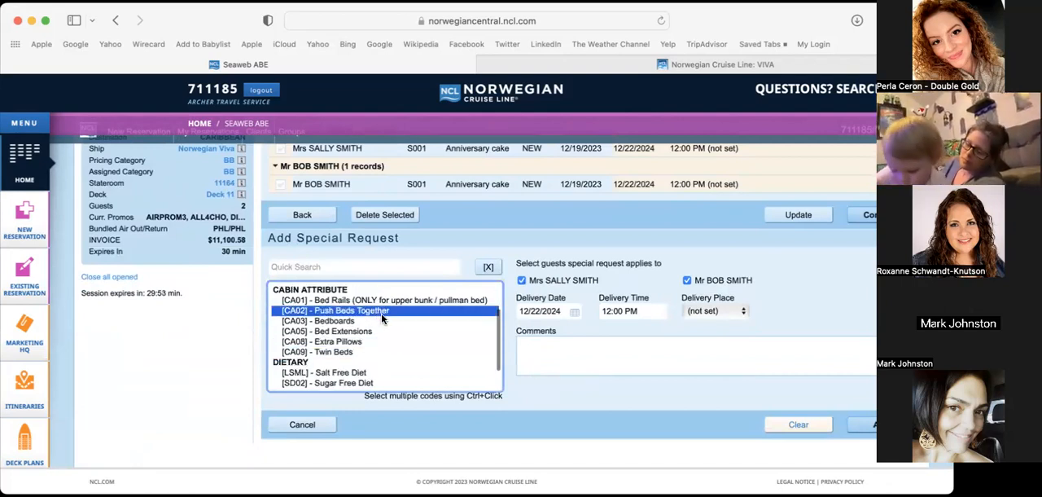
{"action": "scroll", "coordinate": [376, 348], "scroll_direction": "down", "scroll_amount": 2}
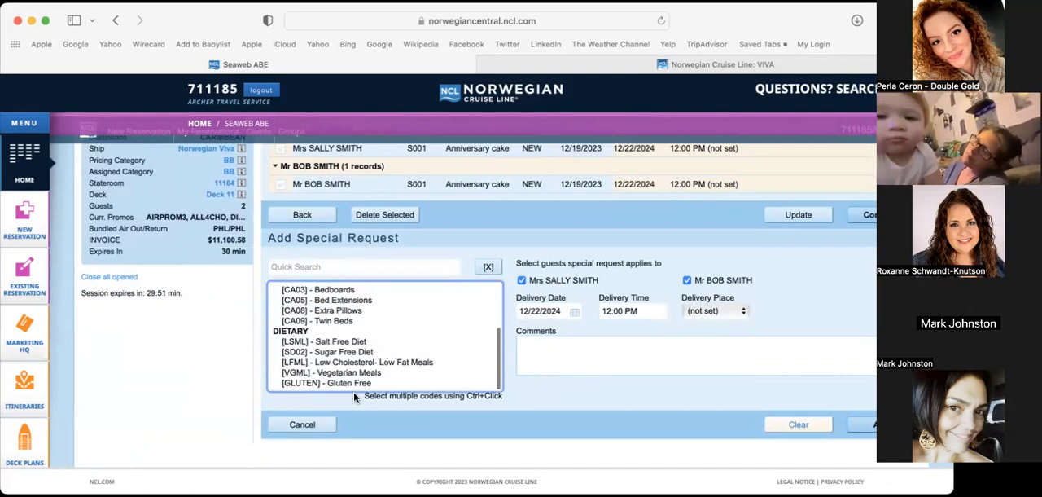
{"action": "scroll", "coordinate": [366, 381], "scroll_direction": "up", "scroll_amount": 2}
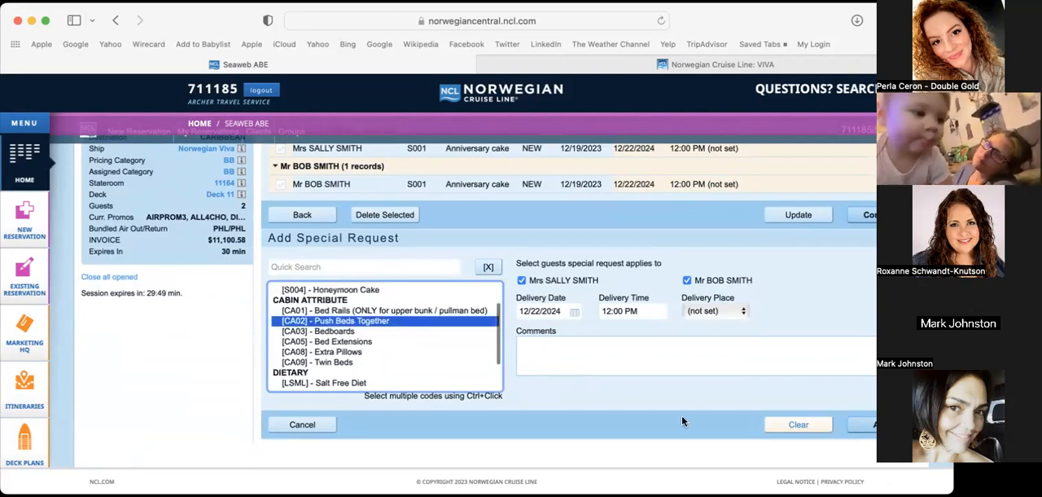
{"action": "left_click", "coordinate": [880, 424]}
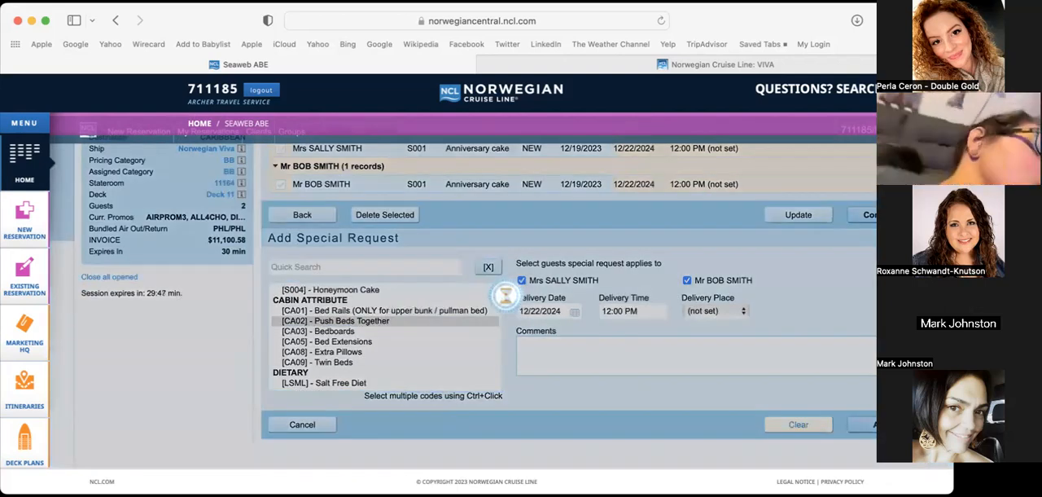
{"action": "scroll", "coordinate": [801, 317], "scroll_direction": "down", "scroll_amount": 2}
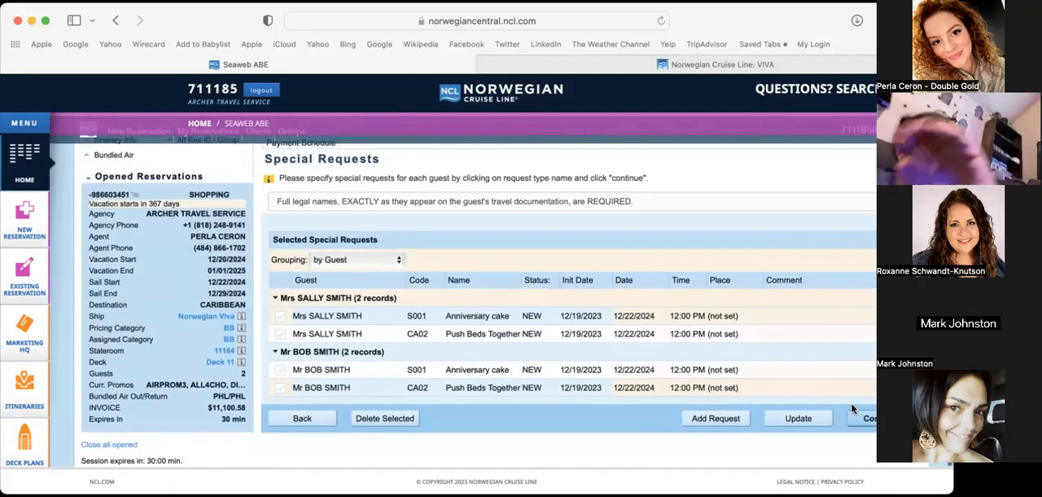
{"action": "left_click", "coordinate": [870, 420]}
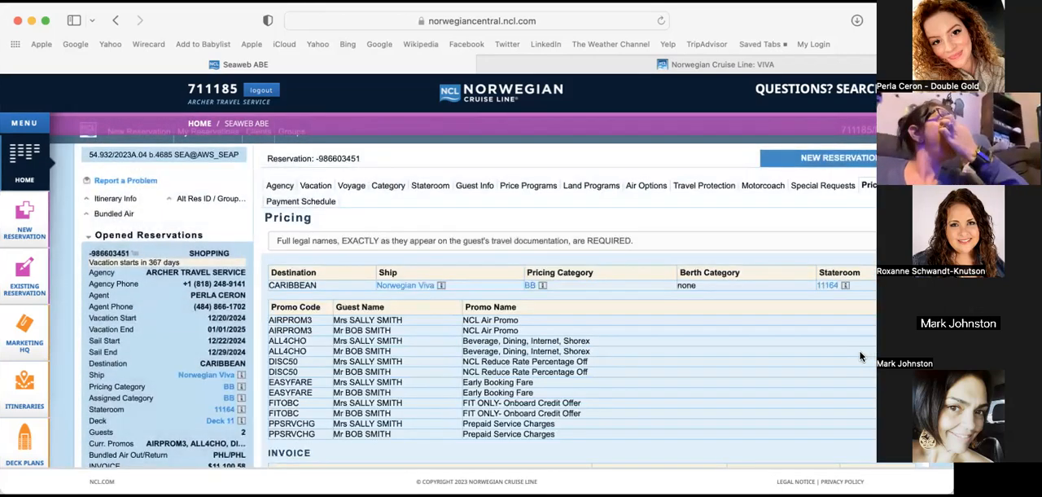
Review the reservation's promotions, invoice items, commissions, base invoice and cruise add-ons, and continue to the payment schedule
{"action": "scroll", "coordinate": [851, 330], "scroll_direction": "down", "scroll_amount": 3}
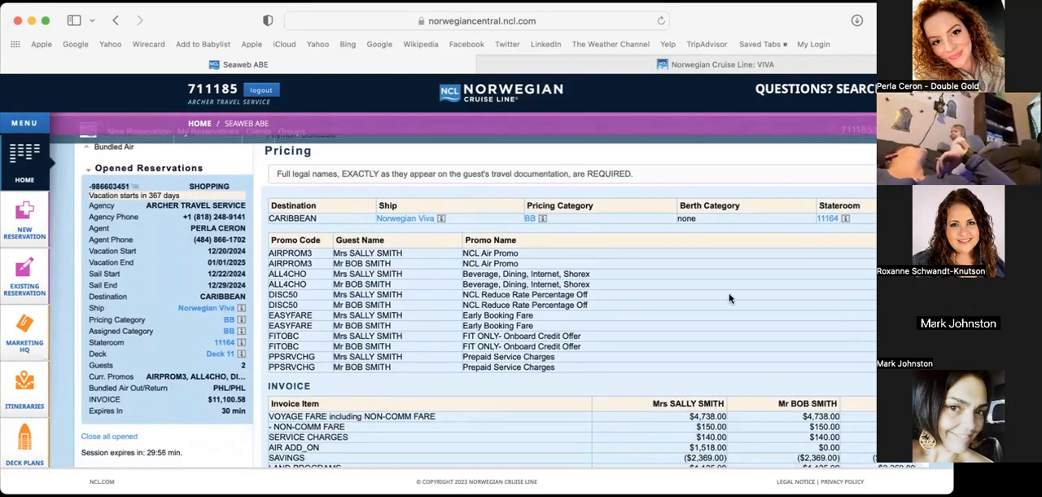
{"action": "mouse_move", "coordinate": [196, 412]}
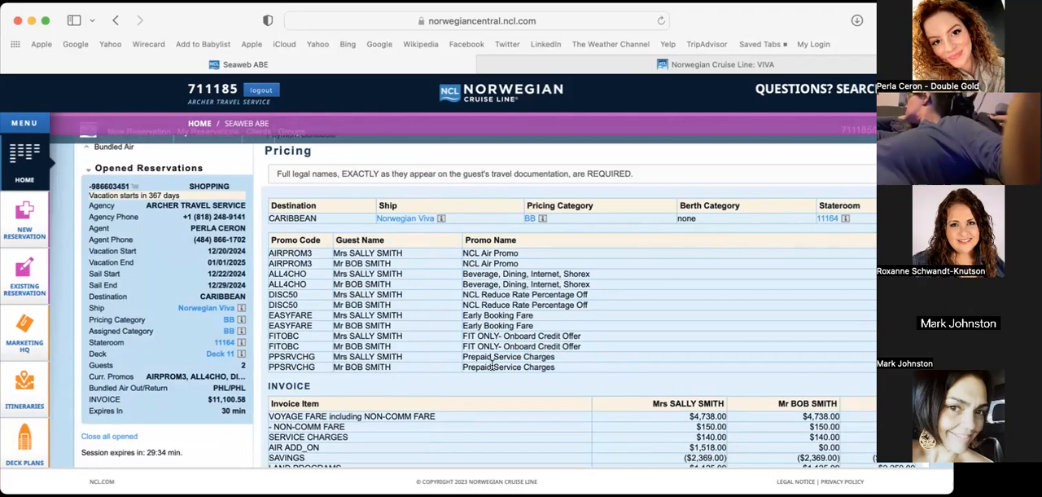
{"action": "scroll", "coordinate": [613, 376], "scroll_direction": "down", "scroll_amount": 3}
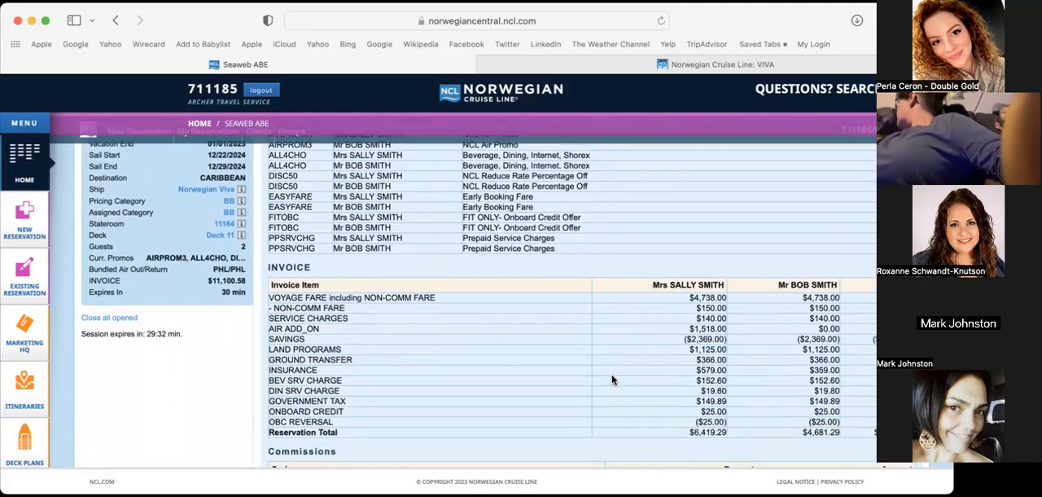
{"action": "scroll", "coordinate": [613, 379], "scroll_direction": "down", "scroll_amount": 1}
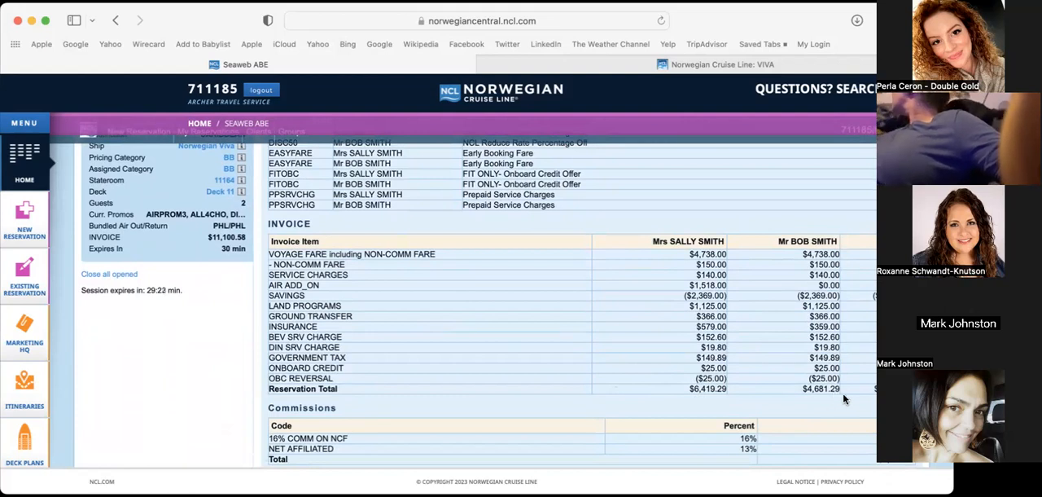
{"action": "scroll", "coordinate": [570, 302], "scroll_direction": "down", "scroll_amount": 3}
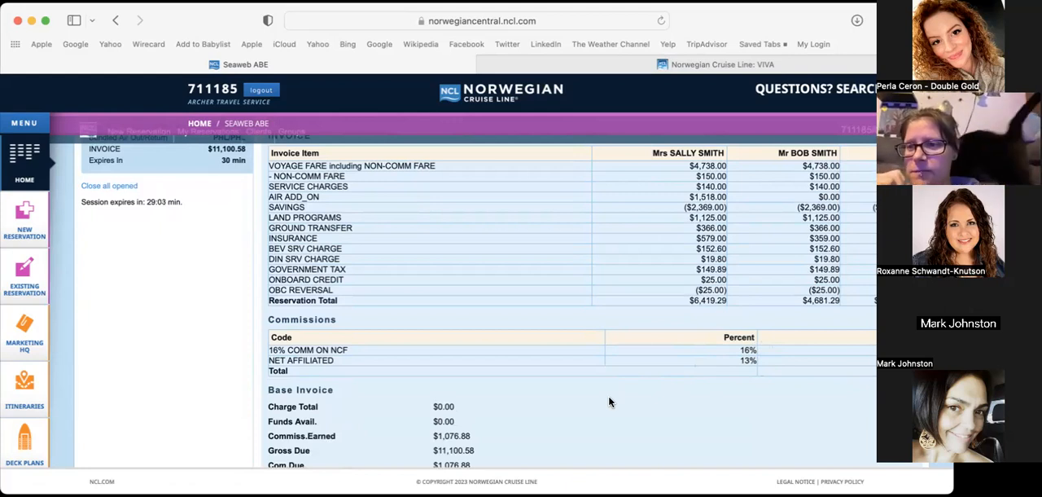
{"action": "scroll", "coordinate": [609, 401], "scroll_direction": "down", "scroll_amount": 3}
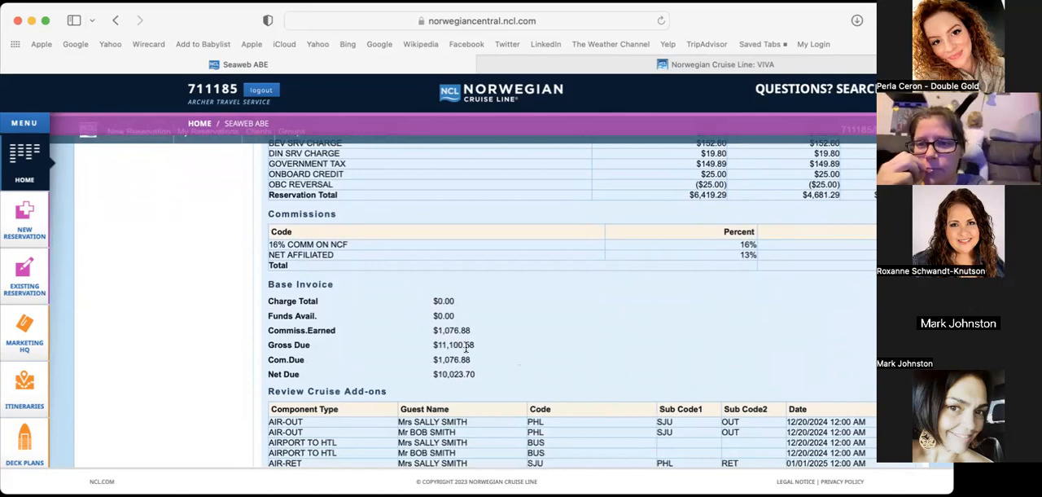
{"action": "scroll", "coordinate": [533, 327], "scroll_direction": "down", "scroll_amount": 5}
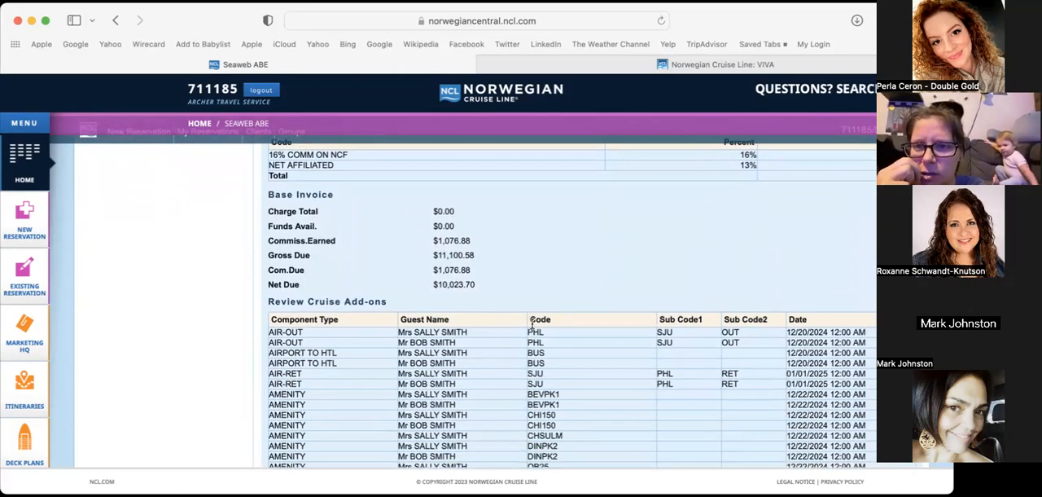
{"action": "scroll", "coordinate": [532, 325], "scroll_direction": "down", "scroll_amount": 1}
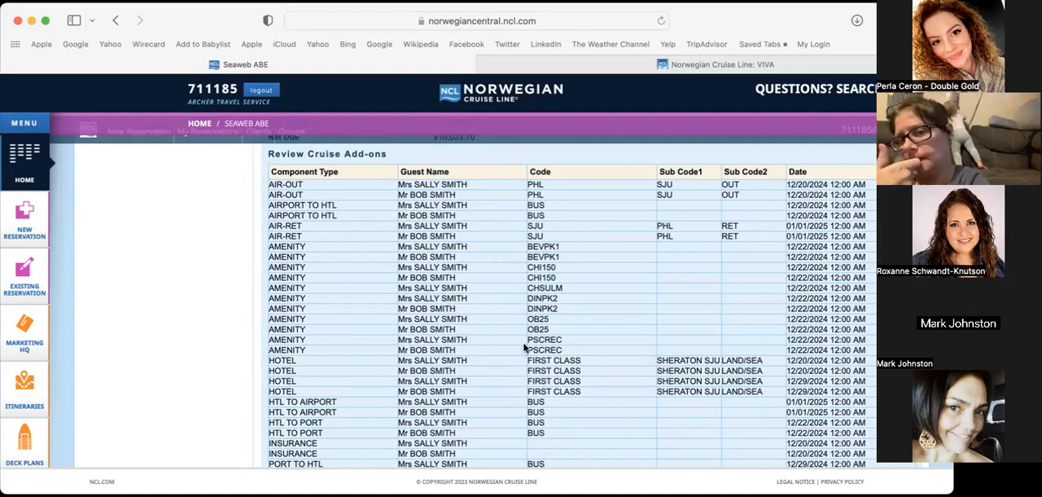
{"action": "scroll", "coordinate": [526, 348], "scroll_direction": "down", "scroll_amount": 3}
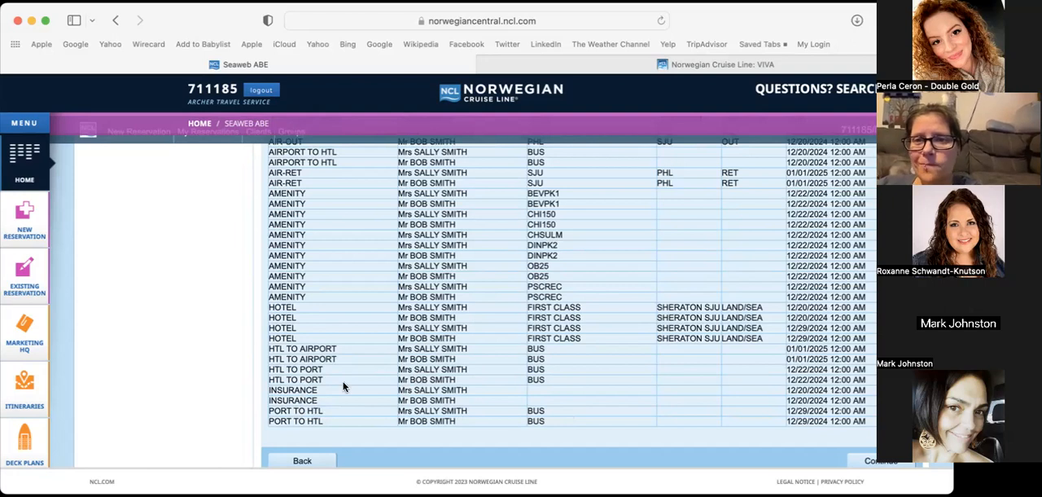
{"action": "scroll", "coordinate": [343, 387], "scroll_direction": "down", "scroll_amount": 2}
{"action": "scroll", "coordinate": [343, 387], "scroll_direction": "up", "scroll_amount": 4}
{"action": "scroll", "coordinate": [343, 387], "scroll_direction": "down", "scroll_amount": 3}
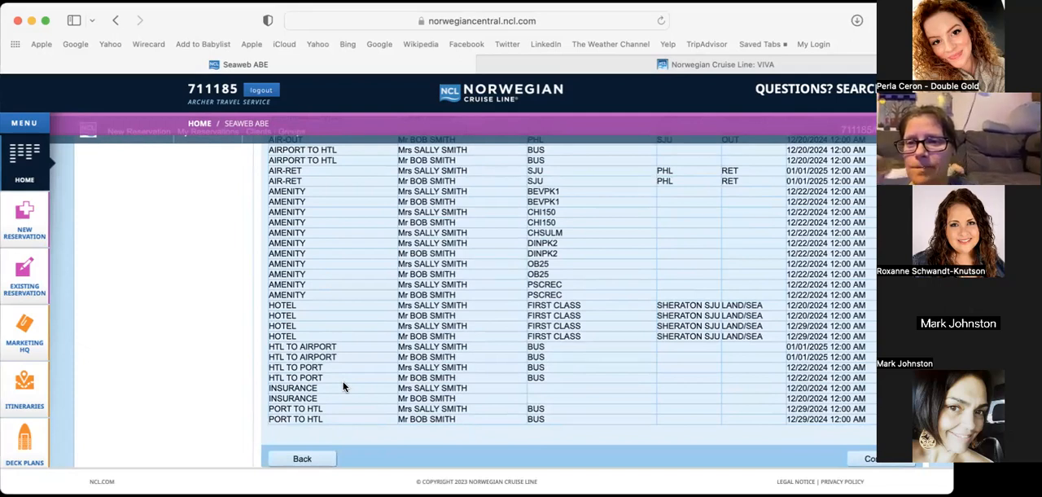
{"action": "scroll", "coordinate": [342, 386], "scroll_direction": "down", "scroll_amount": 1}
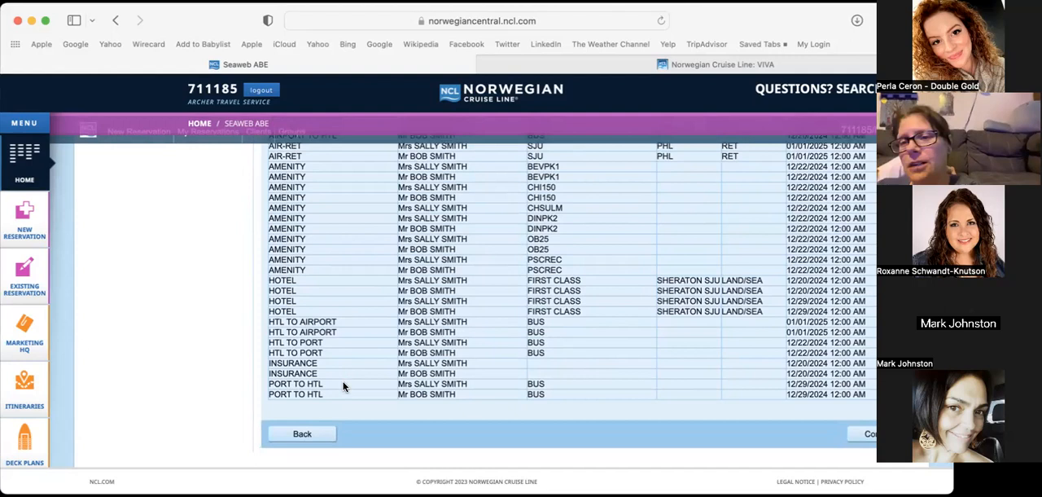
{"action": "left_click", "coordinate": [865, 447]}
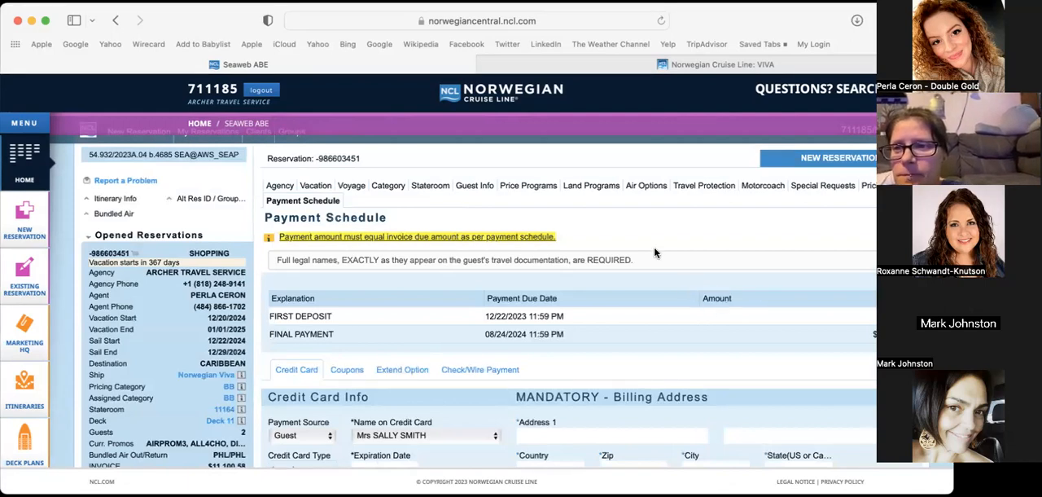
Review the payment schedule's due dates, the credit card and billing address fields, and the option to commit the booking without payment
{"action": "scroll", "coordinate": [654, 253], "scroll_direction": "down", "scroll_amount": 2}
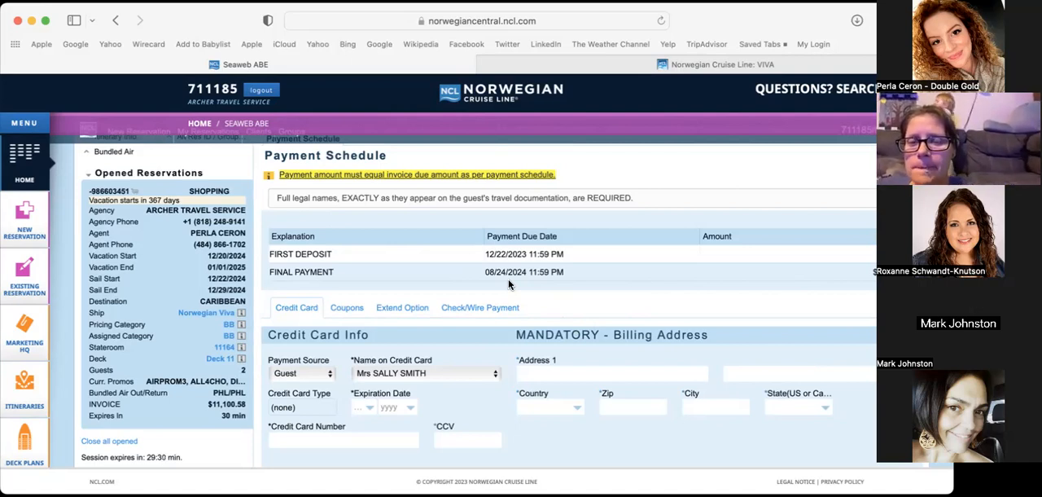
{"action": "scroll", "coordinate": [509, 281], "scroll_direction": "down", "scroll_amount": 3}
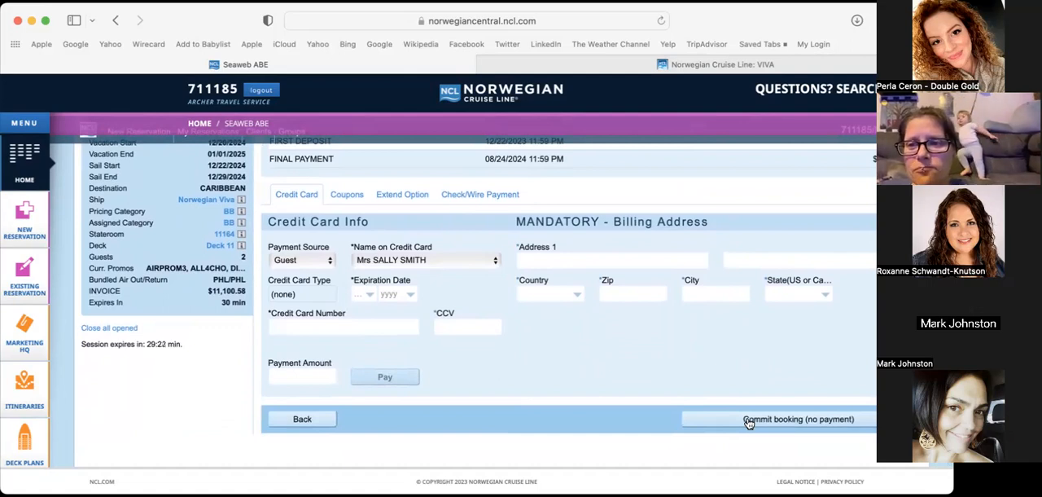
{"action": "scroll", "coordinate": [541, 200], "scroll_direction": "up", "scroll_amount": 2}
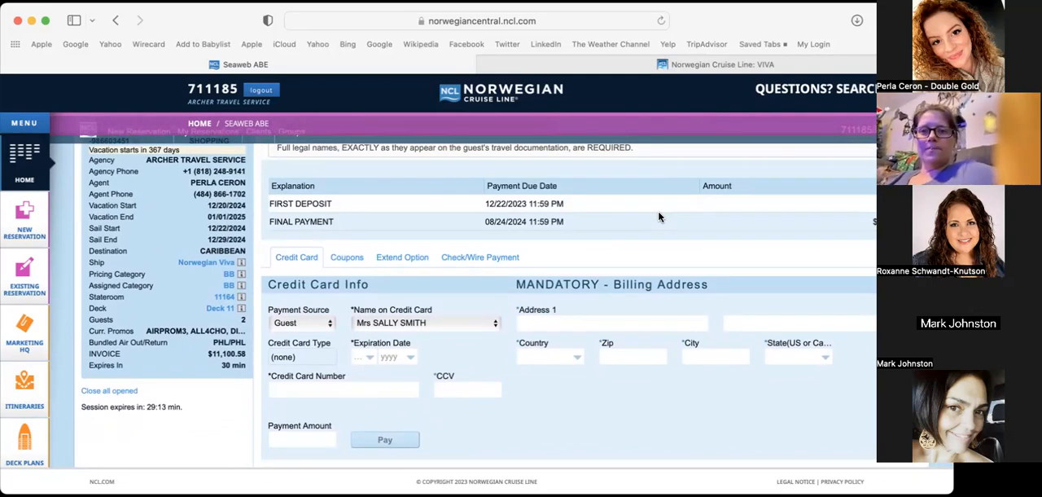
{"action": "scroll", "coordinate": [783, 425], "scroll_direction": "down", "scroll_amount": 2}
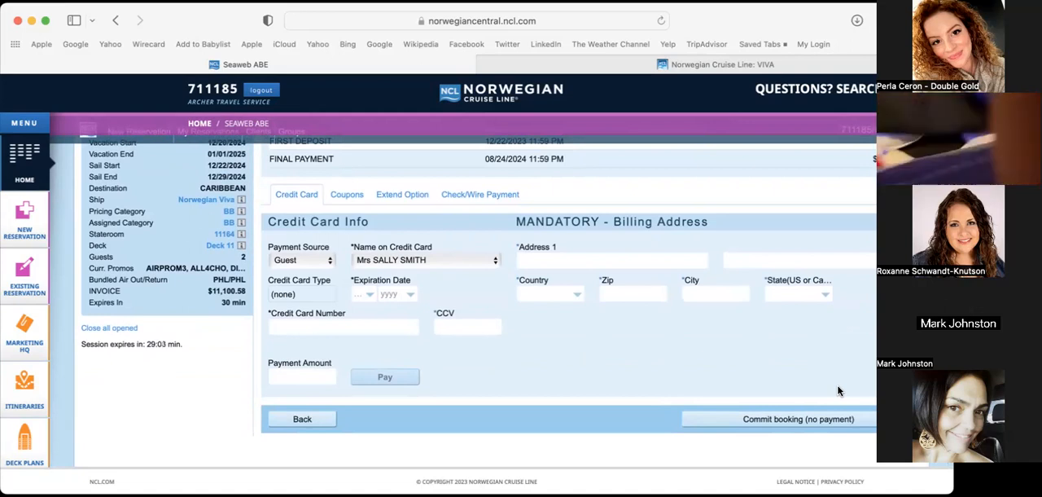
{"action": "scroll", "coordinate": [839, 391], "scroll_direction": "up", "scroll_amount": 1}
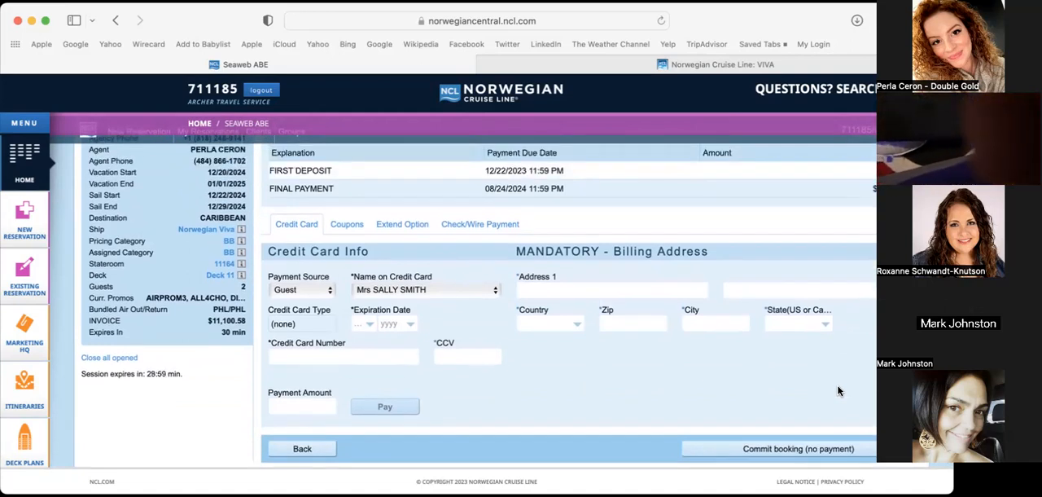
{"action": "scroll", "coordinate": [838, 391], "scroll_direction": "up", "scroll_amount": 5}
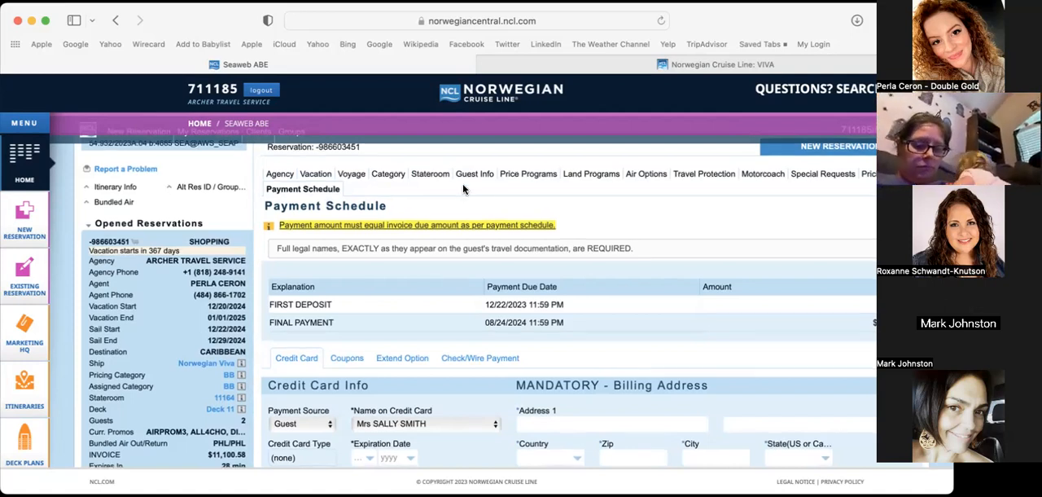
{"action": "scroll", "coordinate": [464, 200], "scroll_direction": "down", "scroll_amount": 3}
{"action": "scroll", "coordinate": [534, 359], "scroll_direction": "up", "scroll_amount": 1}
{"action": "scroll", "coordinate": [533, 359], "scroll_direction": "up", "scroll_amount": 3}
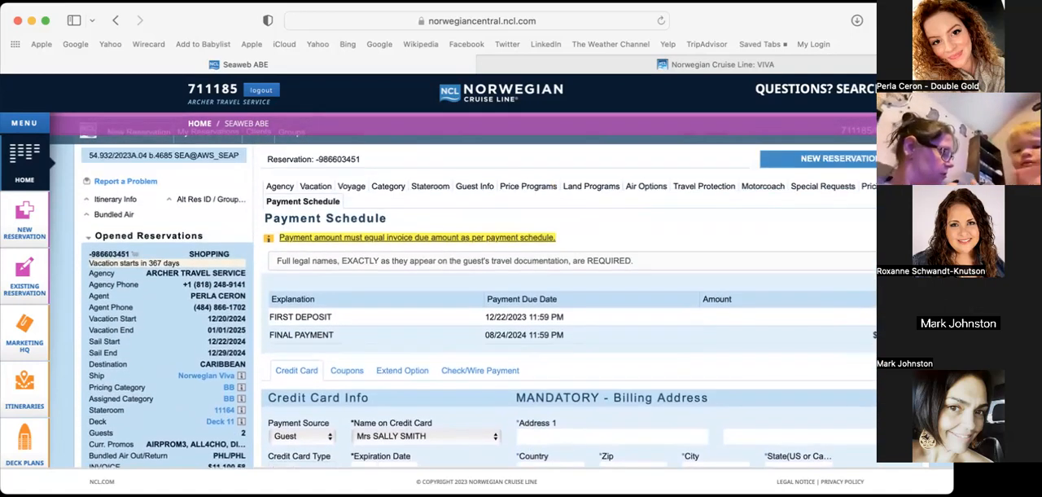